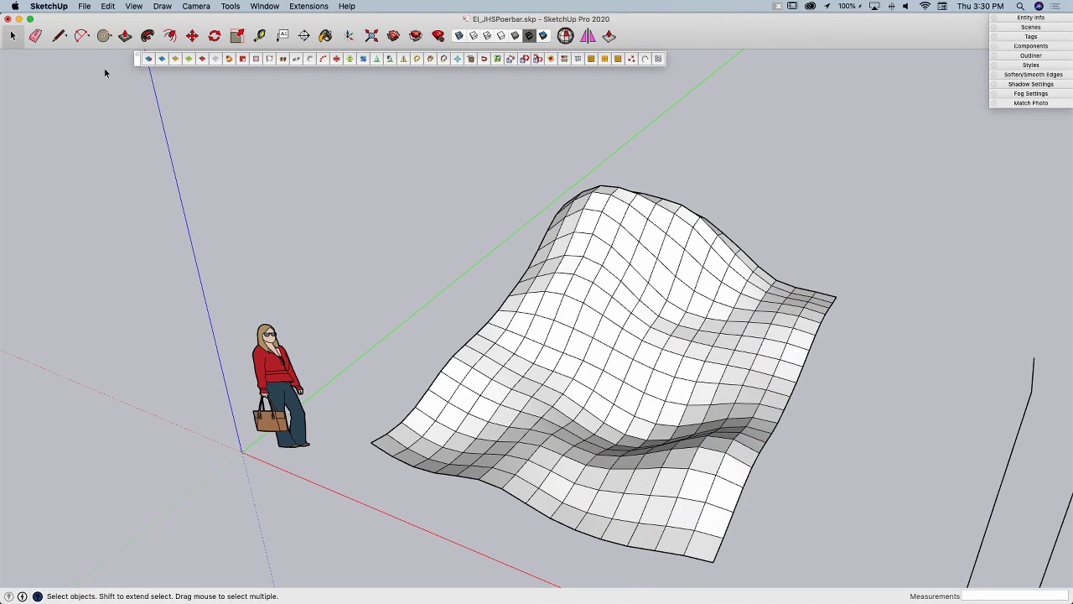
- Select the whole gridded terrain mesh, try smoothing all its edges, and undo back to the hard-edged grid
mouse_move(138, 67)
mouse_down()
mouse_move(162, 122)
mouse_move(263, 145)
mouse_move(206, 93)
mouse_move(144, 70)
mouse_move(155, 69)
mouse_up()
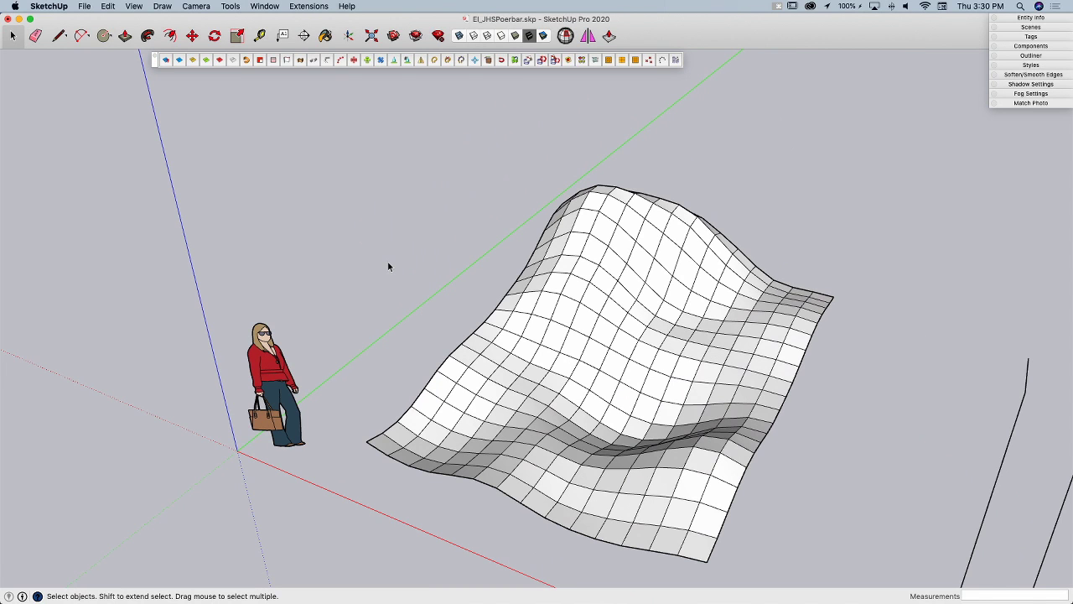
click(575, 362)
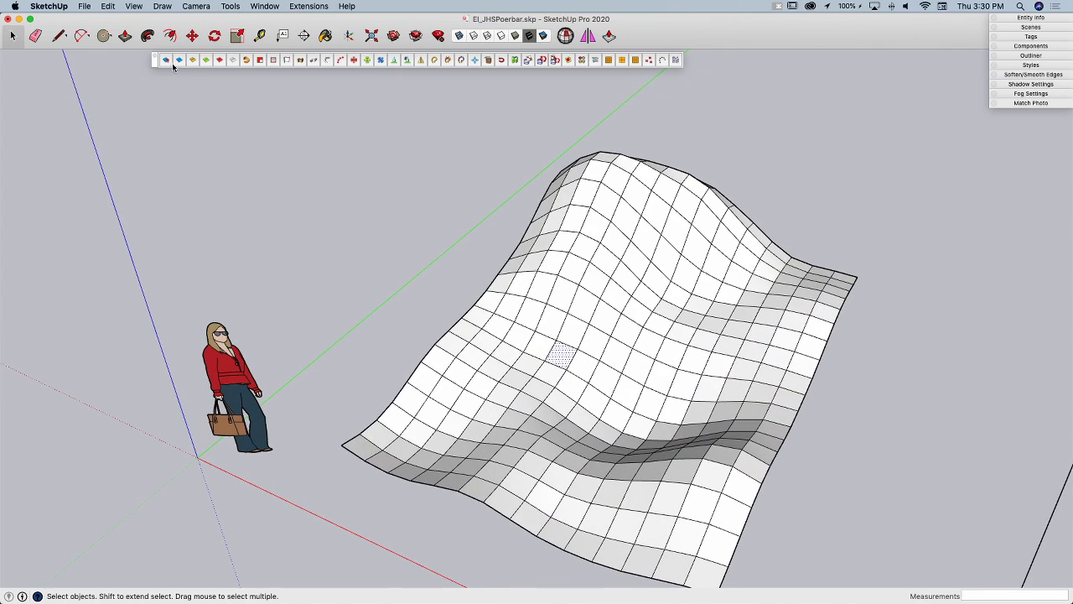
triple_click(593, 313)
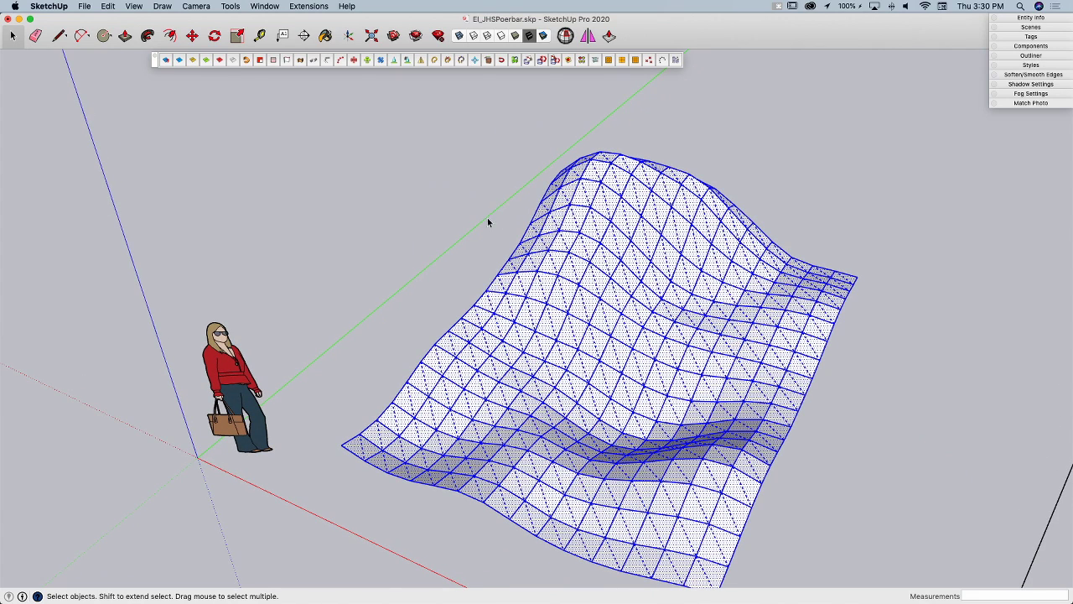
click(181, 62)
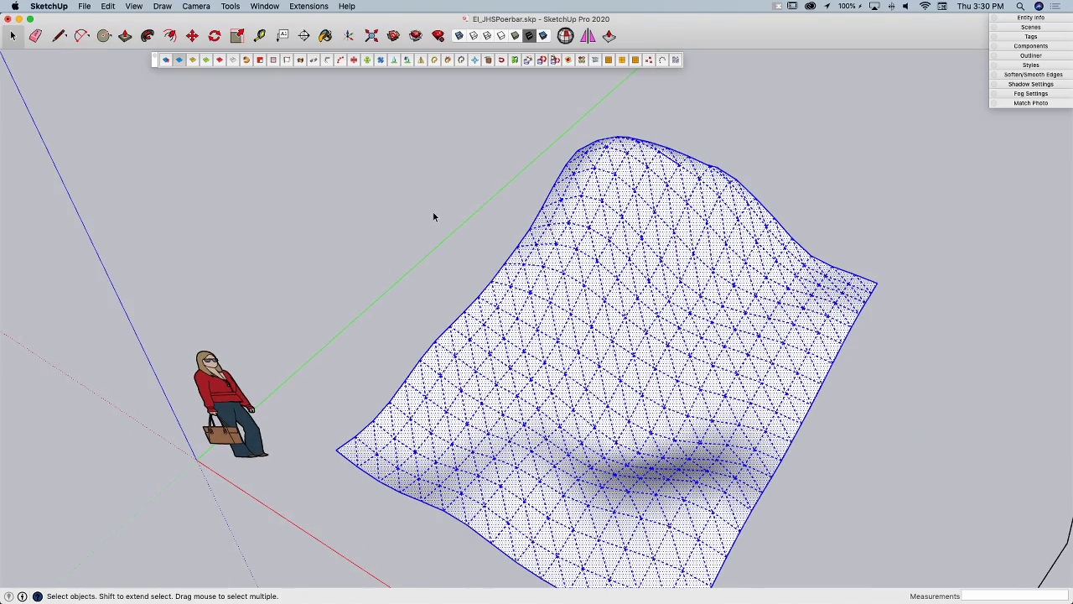
key(super+z)
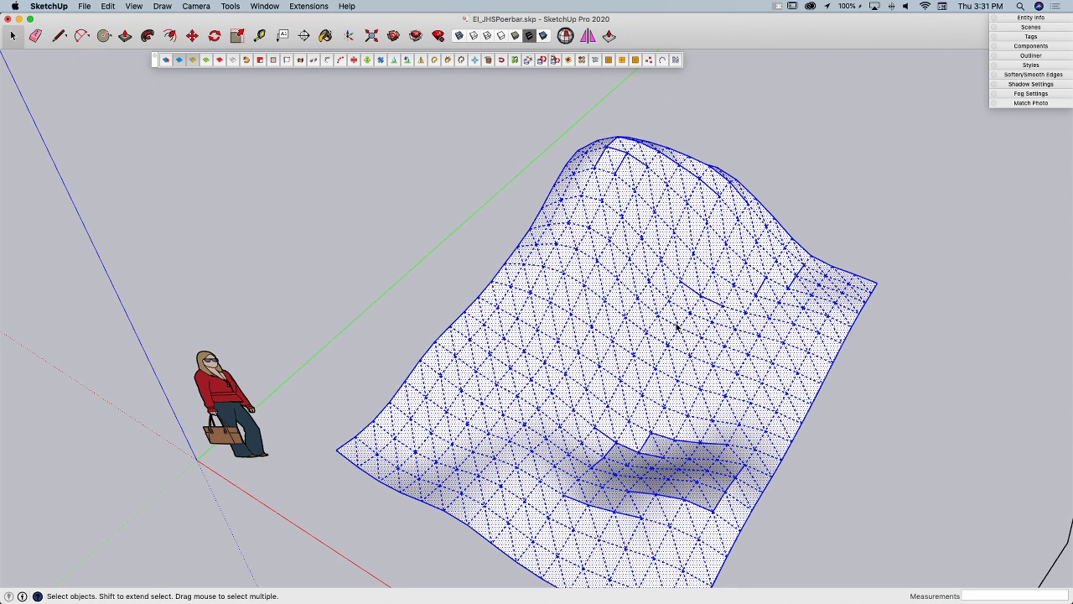
key(super+z)
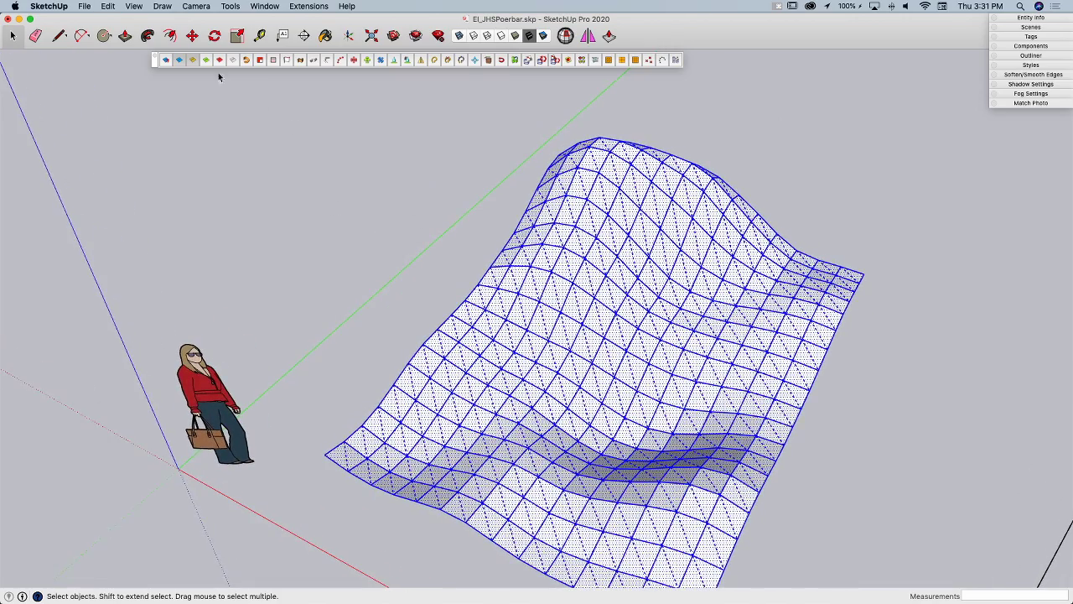
- Smooth all edges of the terrain mesh, restore its grid edges with the unsmooth tool, and clear the selection
click(238, 126)
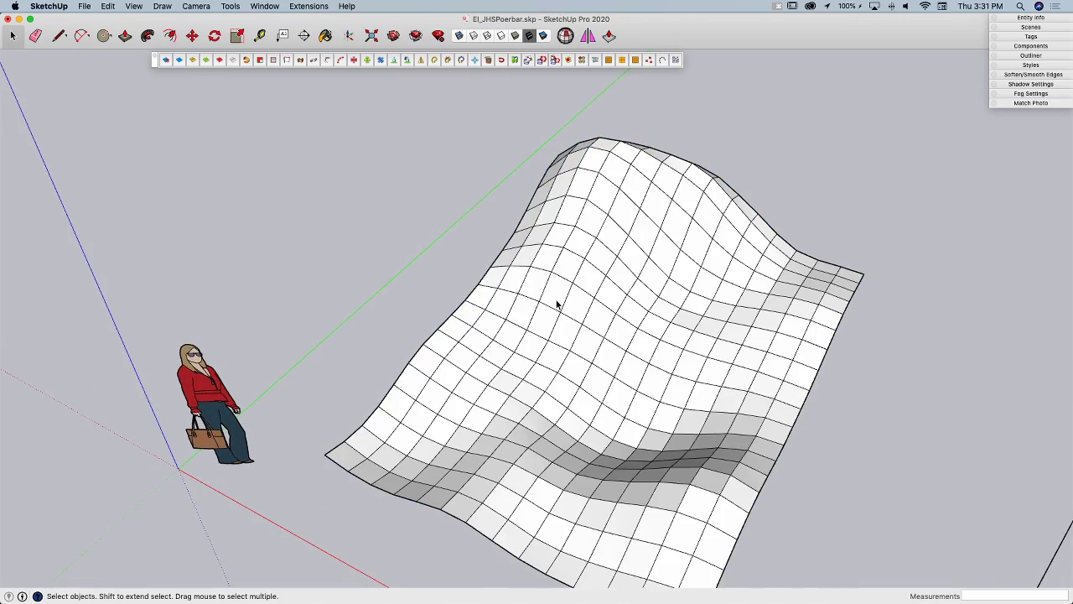
click(545, 285)
click(180, 61)
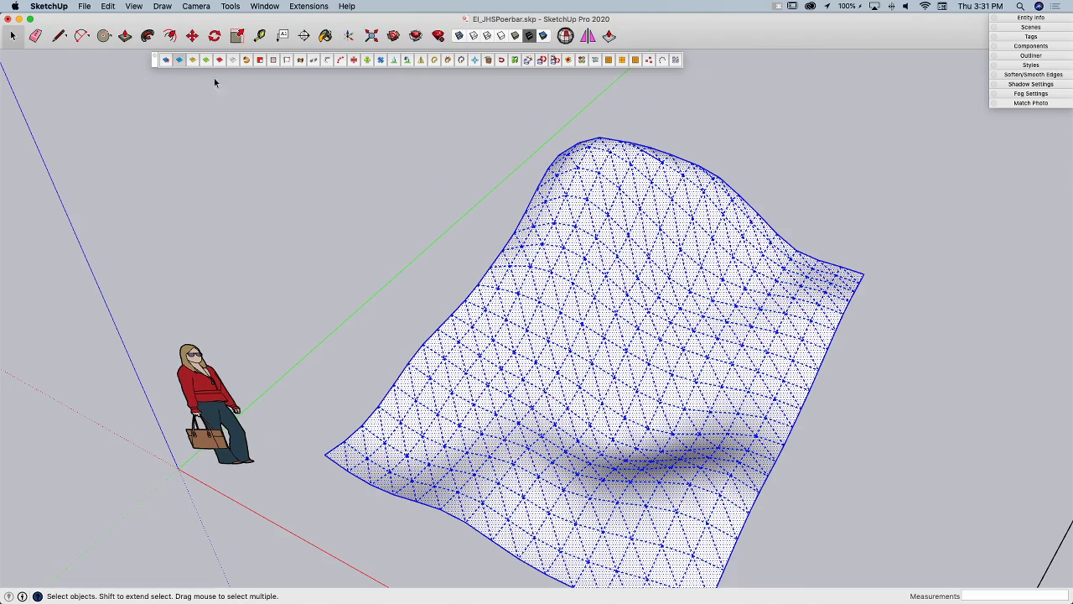
click(235, 61)
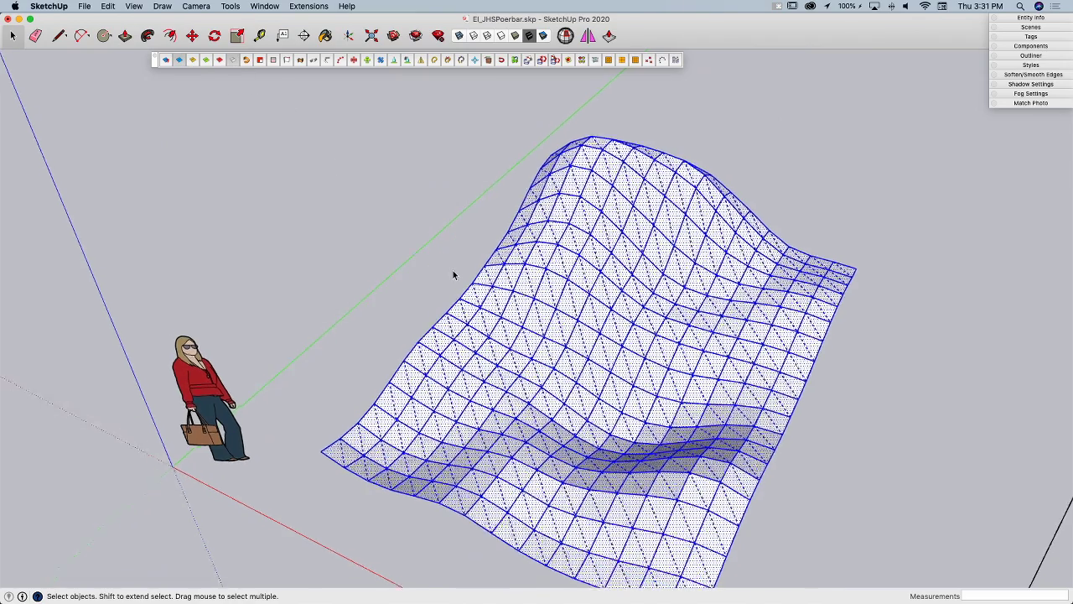
click(452, 270)
- Sweep the half-round profile nearest the terrain along its bent path line with Follow Me
middle_drag(552, 304, 495, 327)
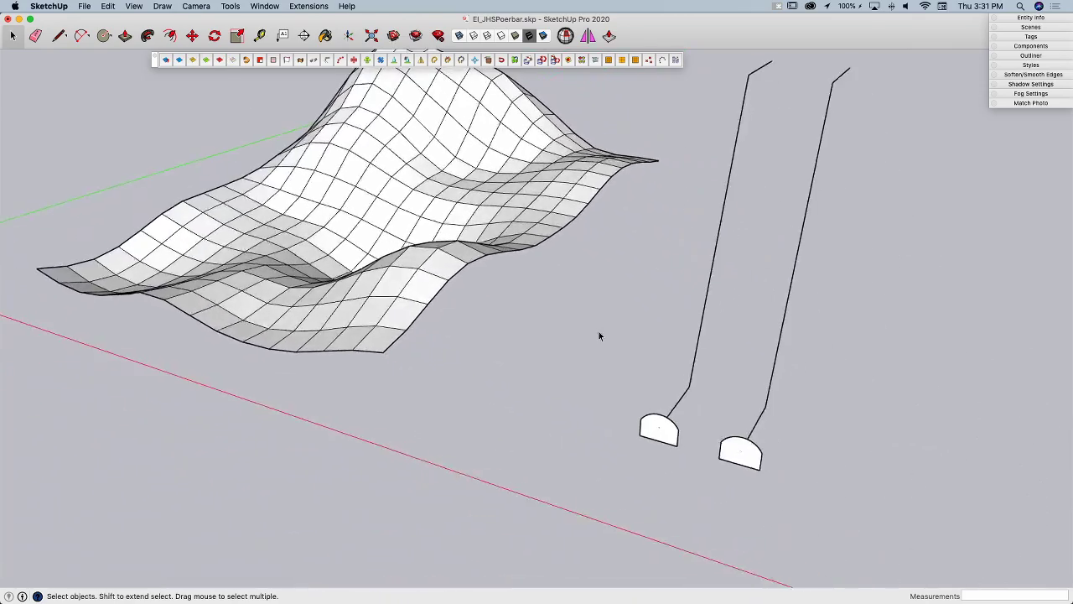
drag(676, 104, 778, 320)
click(745, 294)
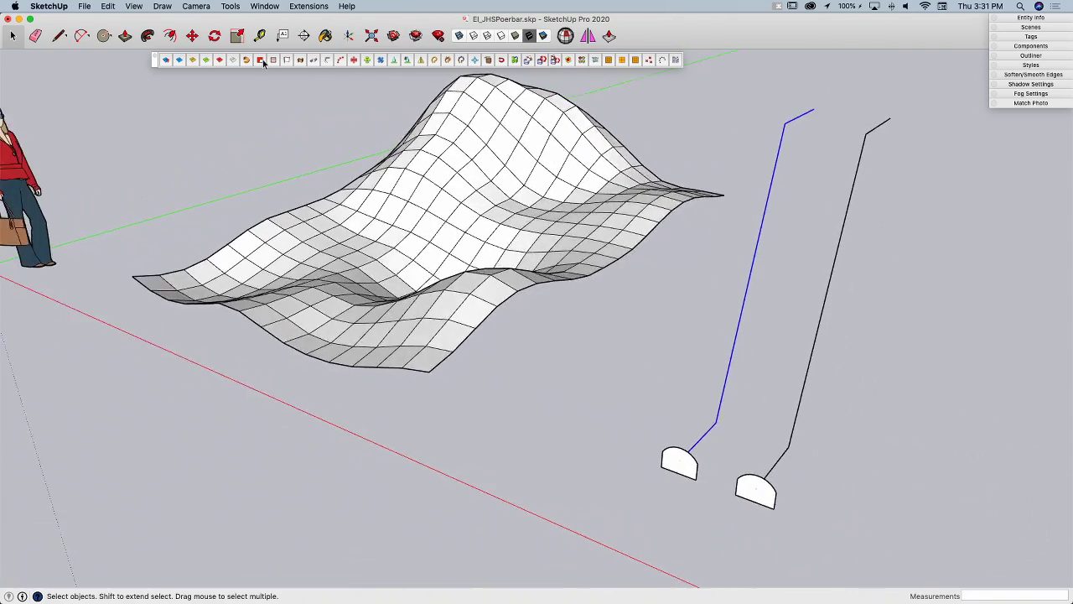
click(146, 36)
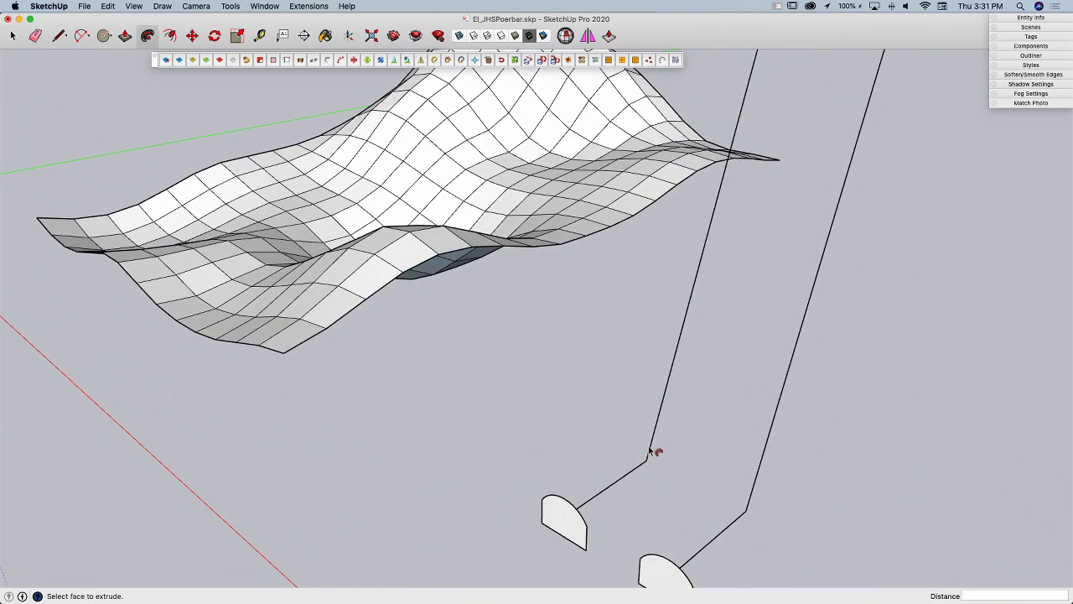
click(564, 527)
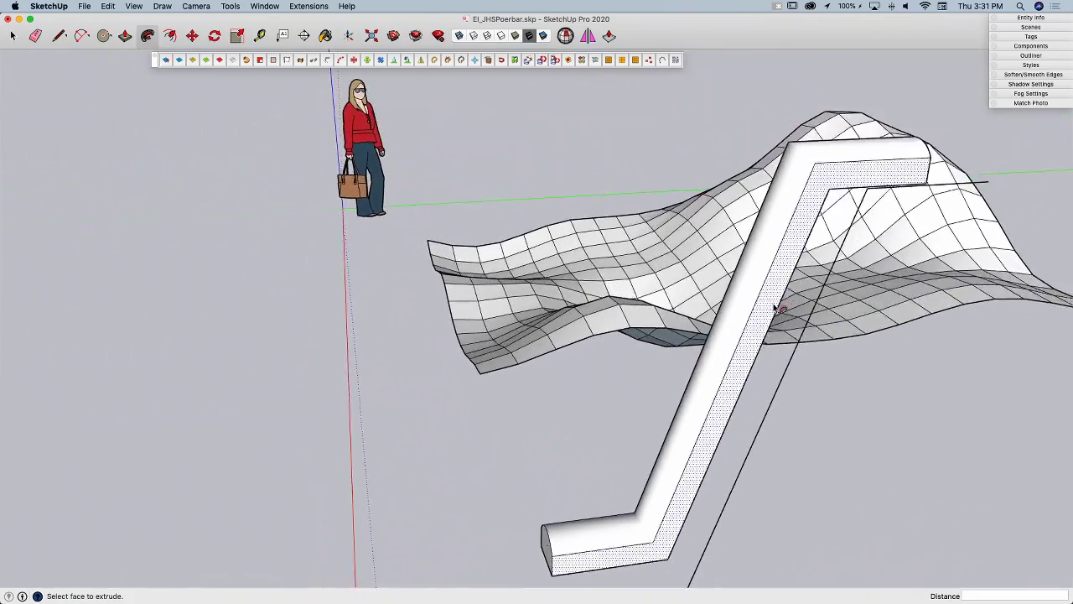
key(space)
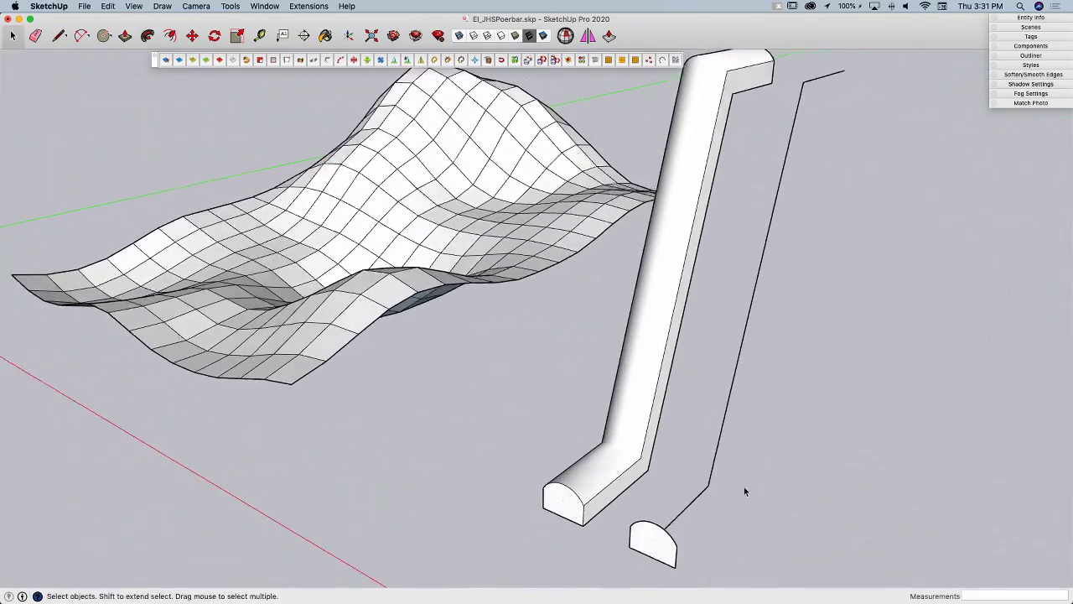
- Select the remaining half-round profile with its bent path and extrude it along that path with the extension tool
drag(744, 486, 700, 535)
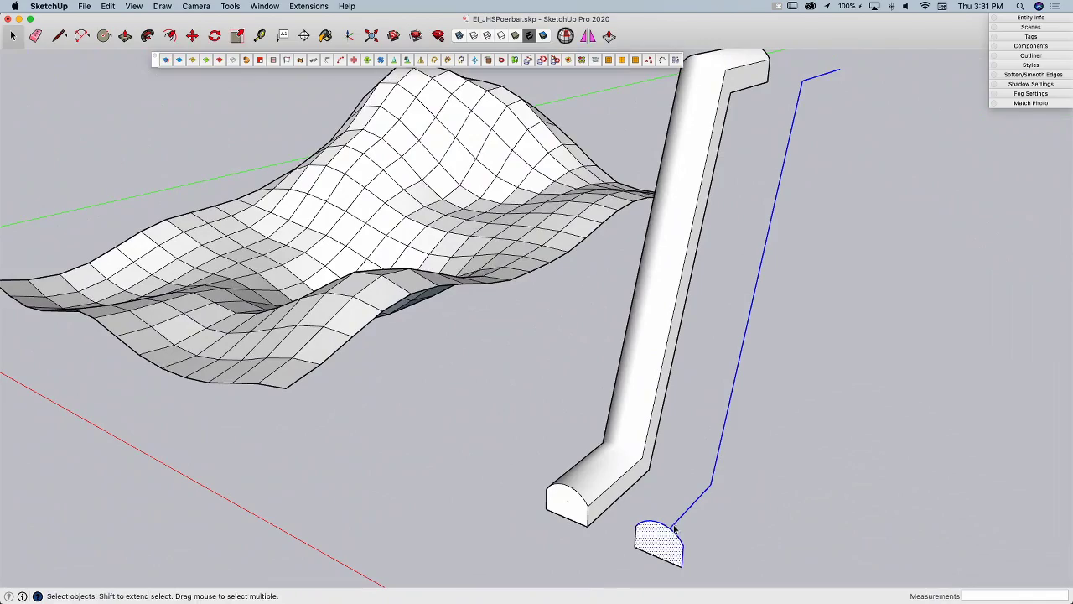
click(247, 61)
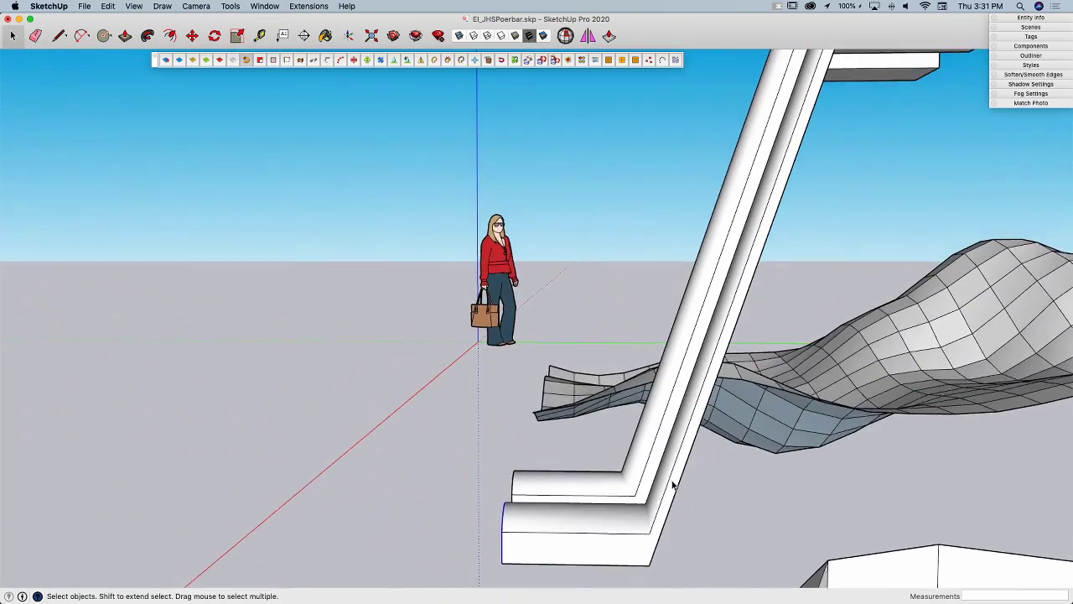
middle_drag(810, 235, 438, 568)
- Select the entire faceted ring shape and generate faces over its openings
middle_drag(422, 507, 500, 414)
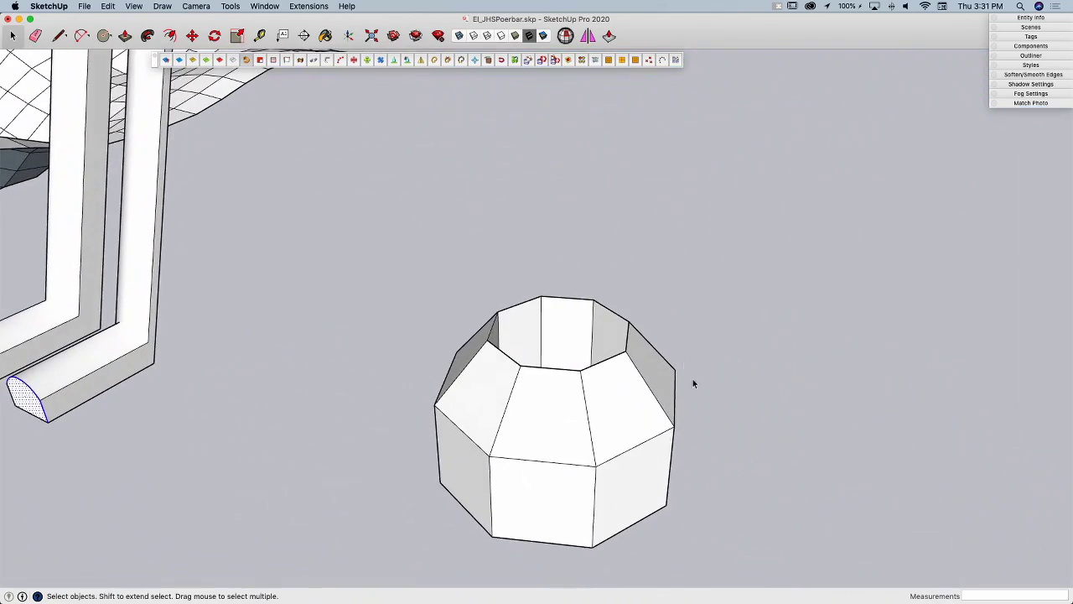
middle_drag(685, 363, 532, 302)
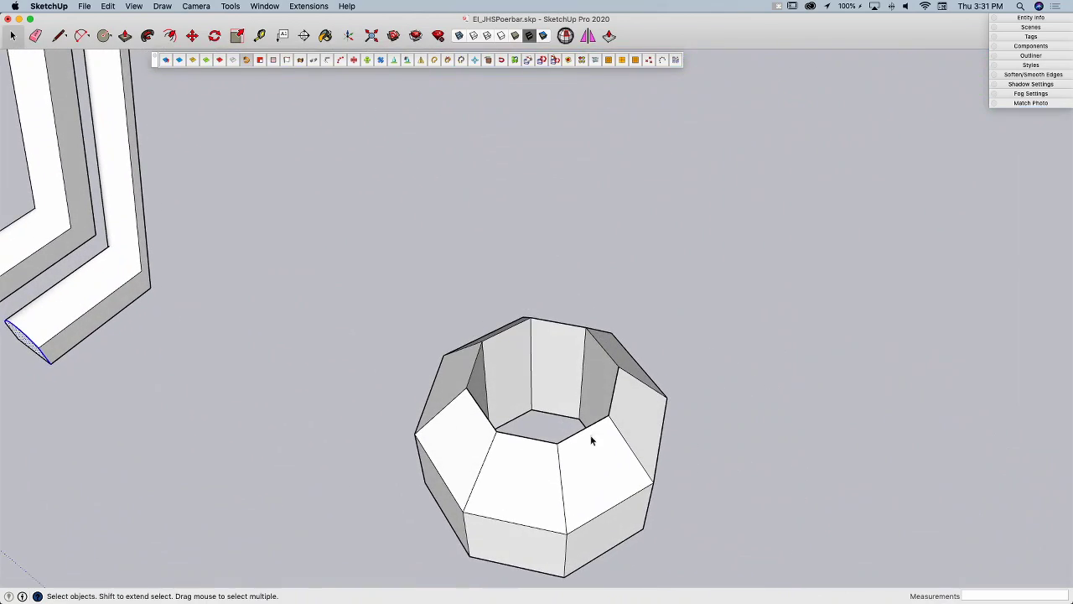
middle_drag(484, 341, 499, 419)
drag(333, 235, 722, 570)
middle_drag(722, 574, 524, 394)
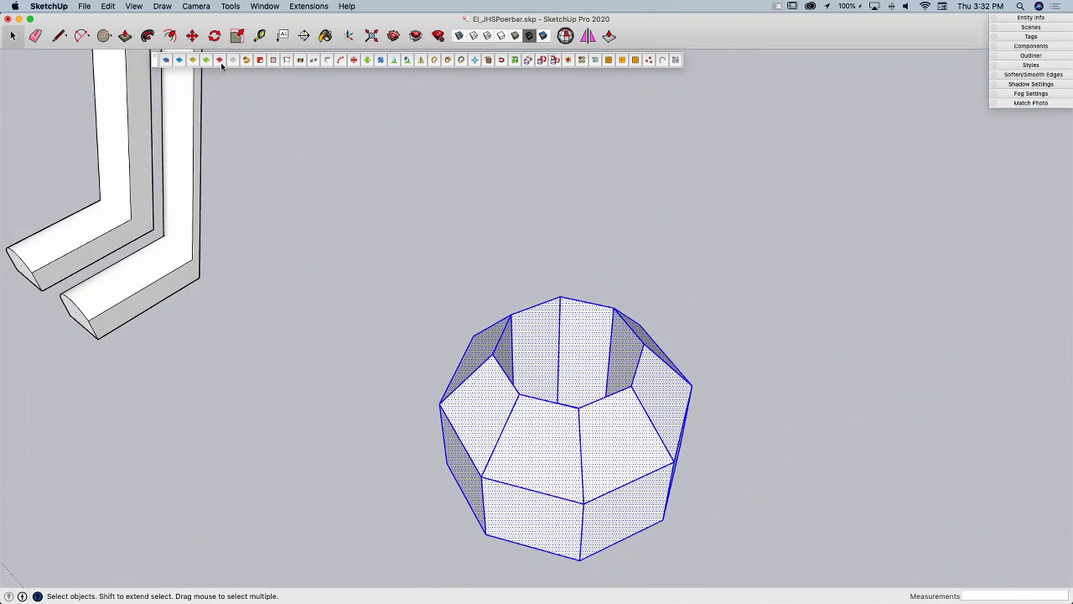
click(259, 62)
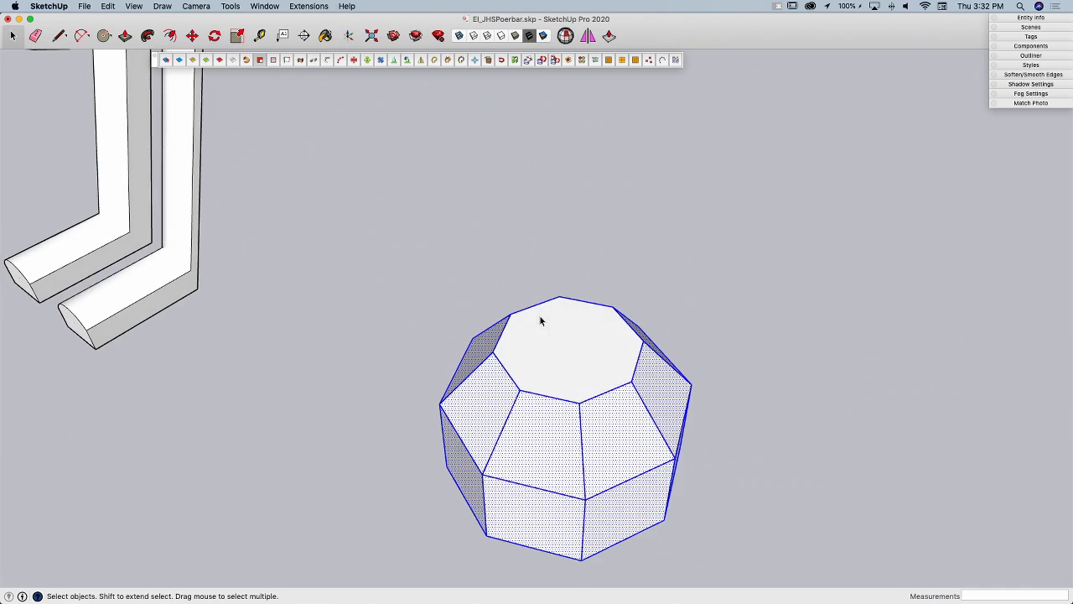
click(764, 356)
- Delete the cap face covering the upper opening of the faceted shape
middle_drag(614, 335, 486, 353)
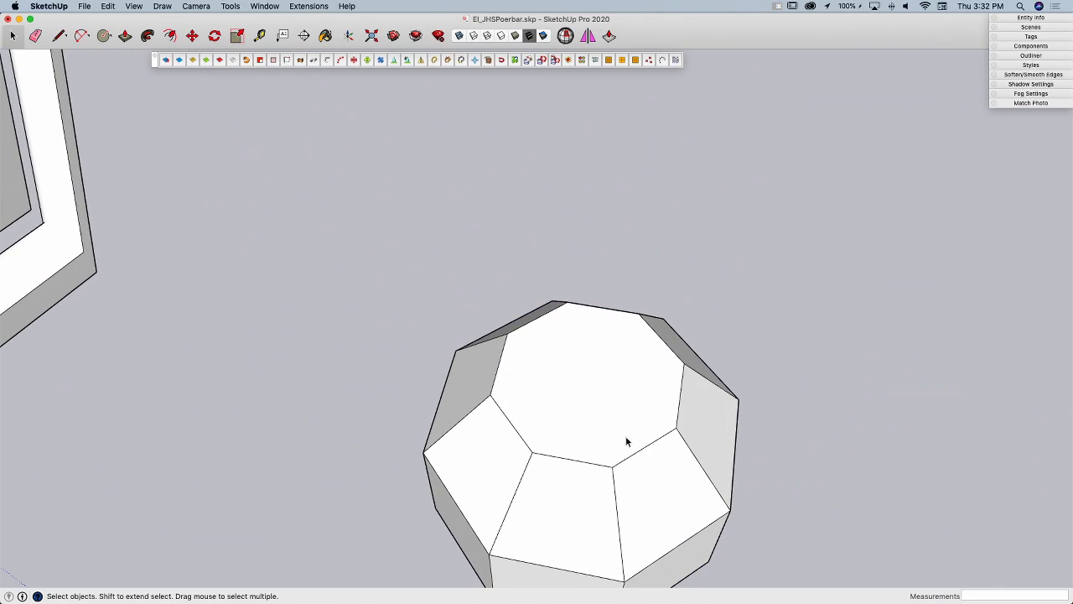
click(613, 395)
key(Delete)
middle_drag(613, 394, 450, 46)
click(582, 393)
key(Delete)
- Examine the inside and bottom face of the faceted shape in X-ray display, and return to the normal face display
click(459, 36)
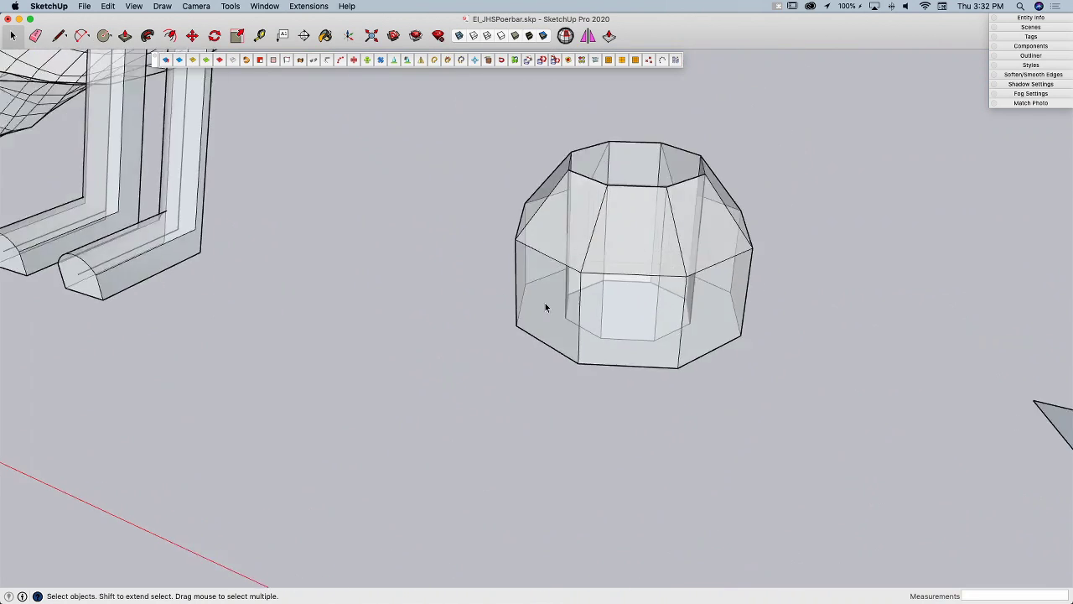
middle_drag(546, 308, 601, 356)
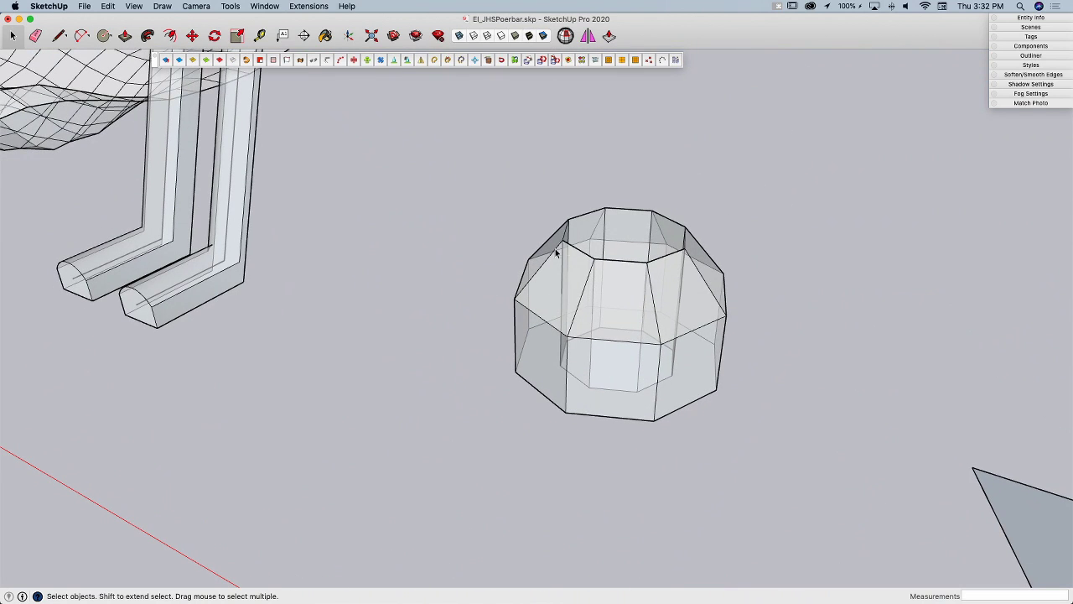
middle_drag(668, 333, 559, 229)
click(460, 39)
middle_drag(659, 250, 394, 184)
click(628, 290)
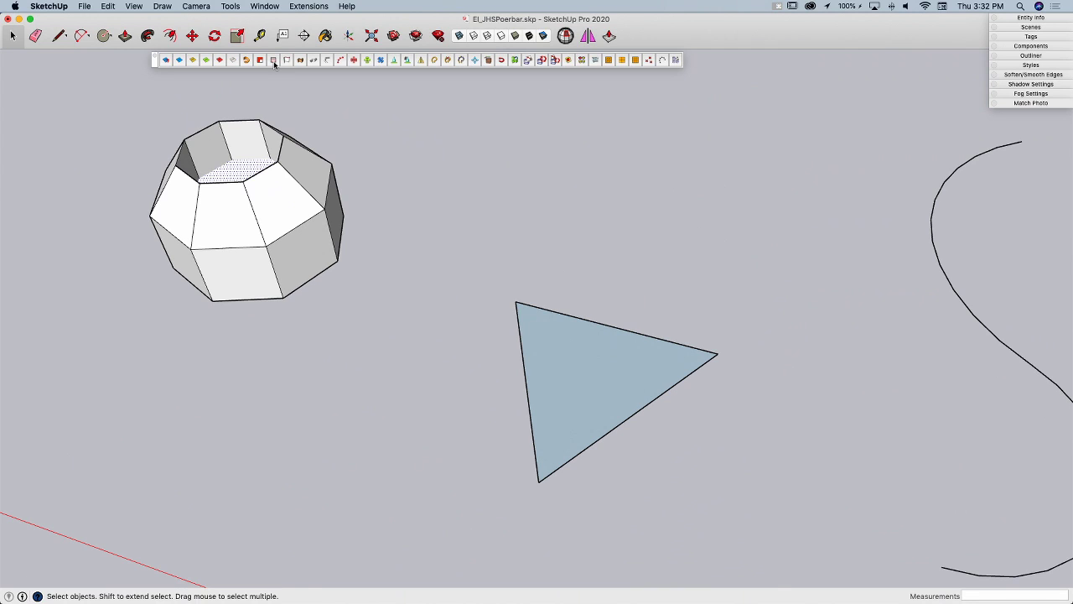
- Offset the triangle's three edges outward as separate lines, by about 1' 7", 1' 2" and 1' 8"
click(274, 60)
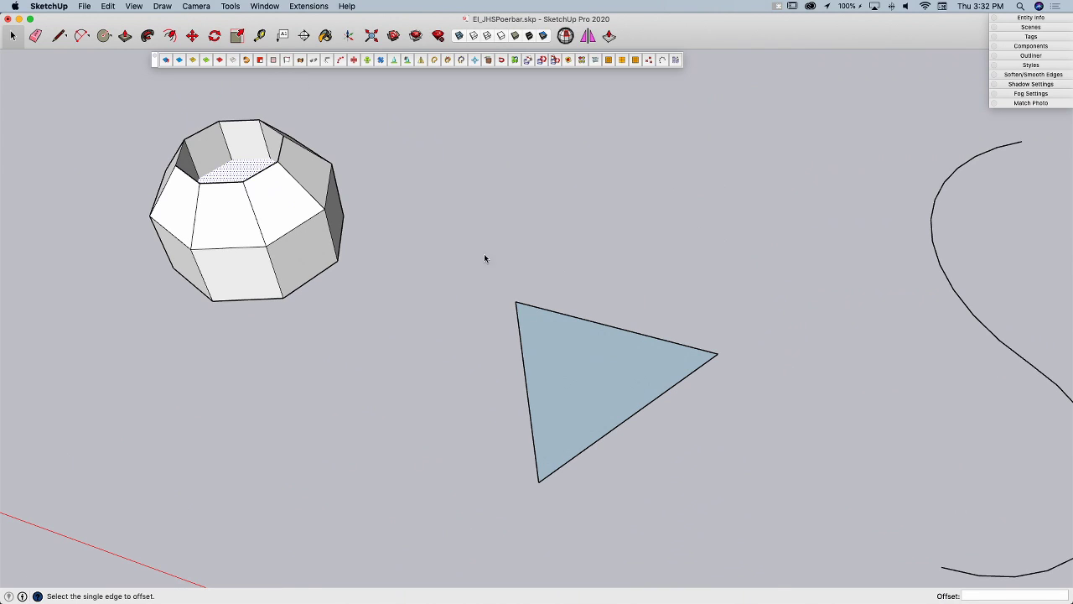
click(587, 324)
click(609, 265)
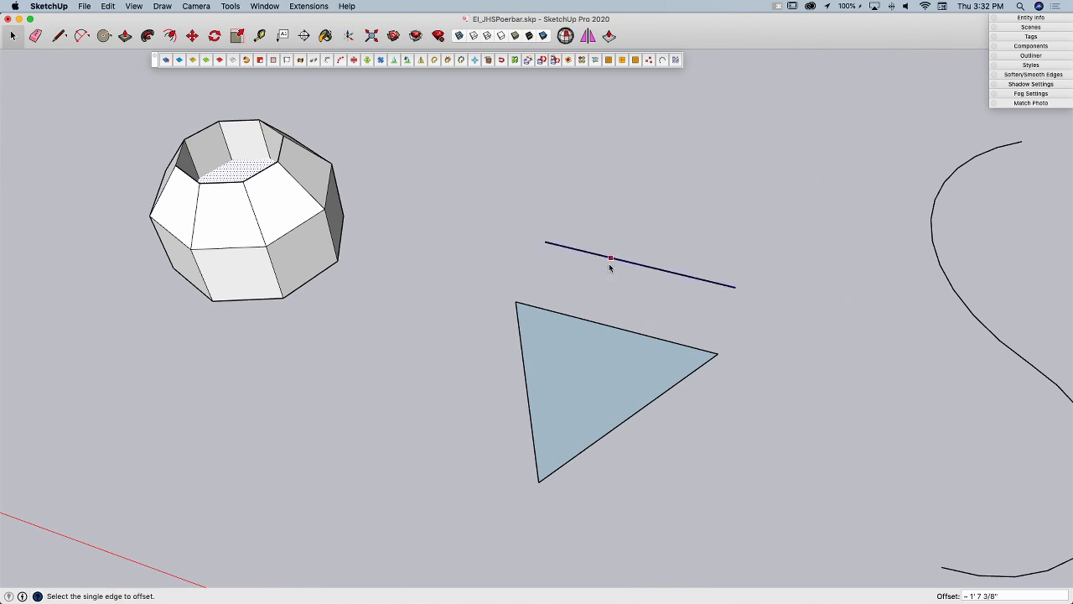
click(633, 412)
click(682, 466)
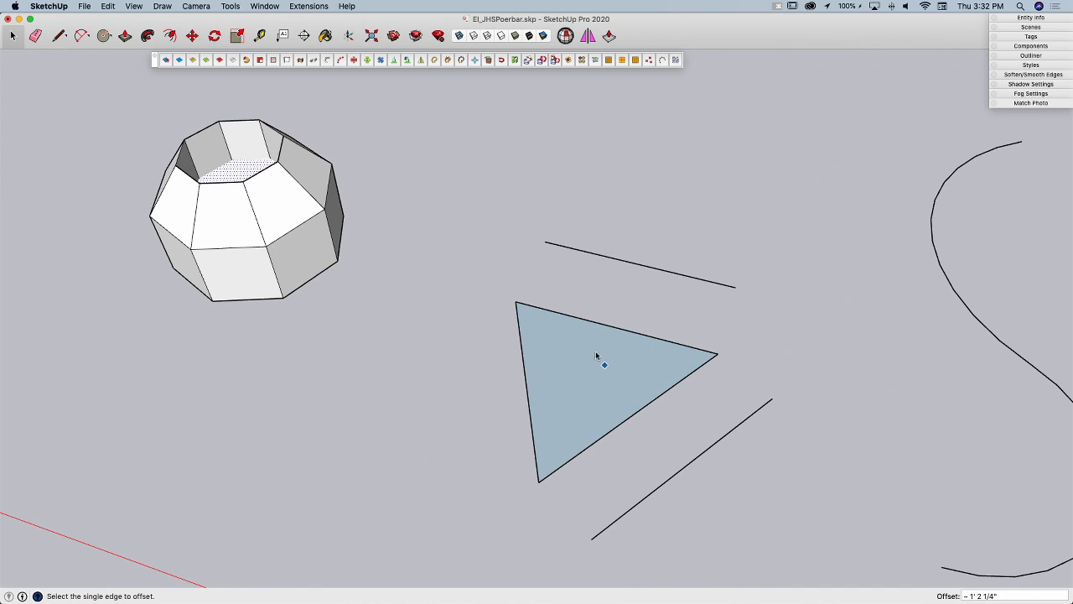
click(525, 377)
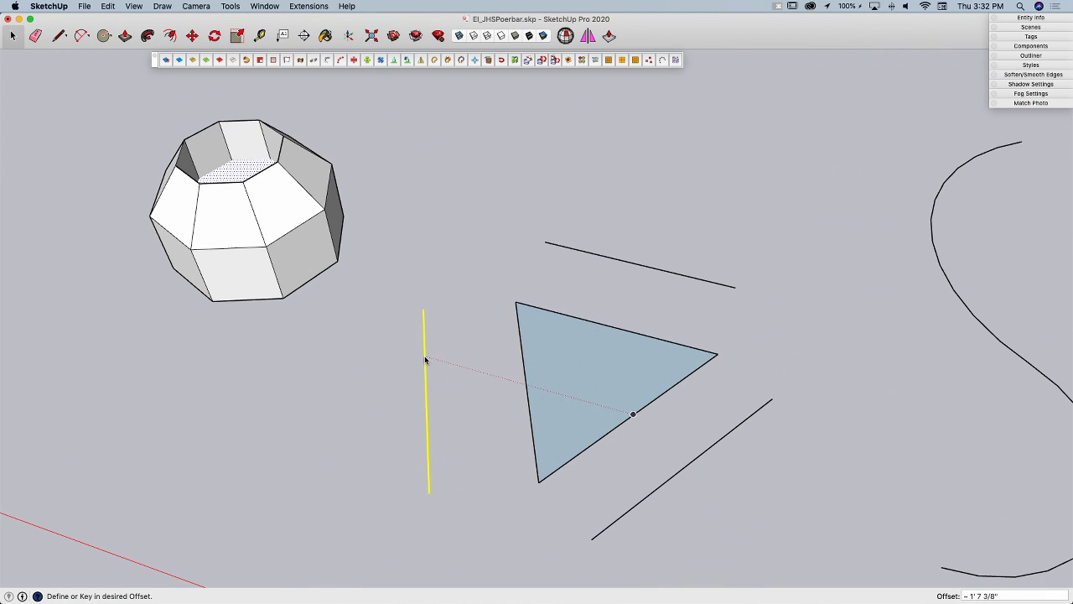
click(426, 359)
middle_drag(583, 261, 466, 368)
scroll(442, 282, down, 2)
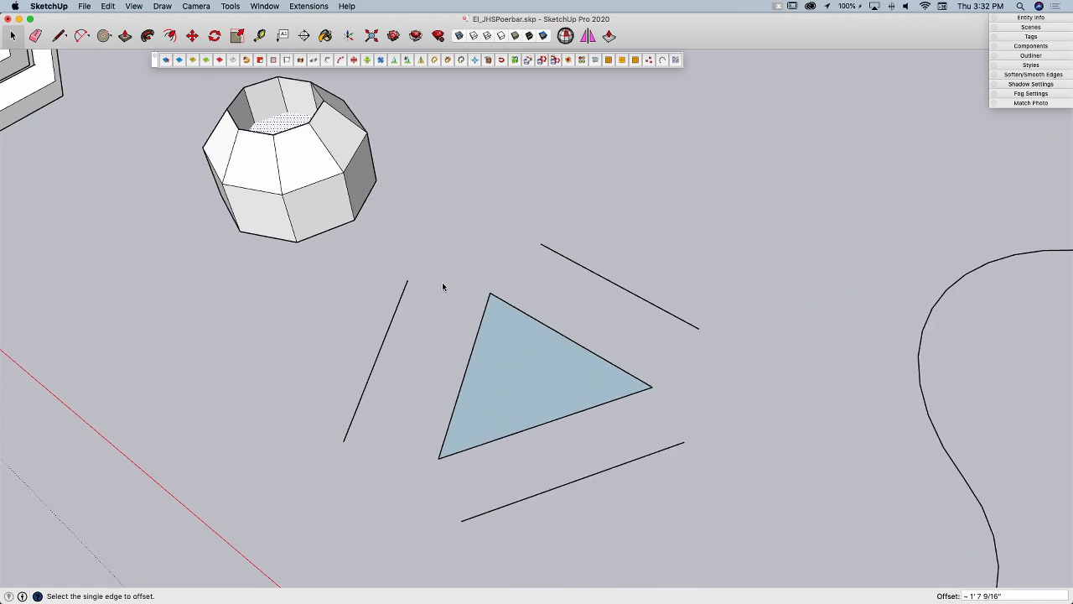
key(space)
- Extrude the S-shaped curve vertically by about 2' 3" into a curved surface with Extrude Lines
middle_drag(463, 292, 519, 290)
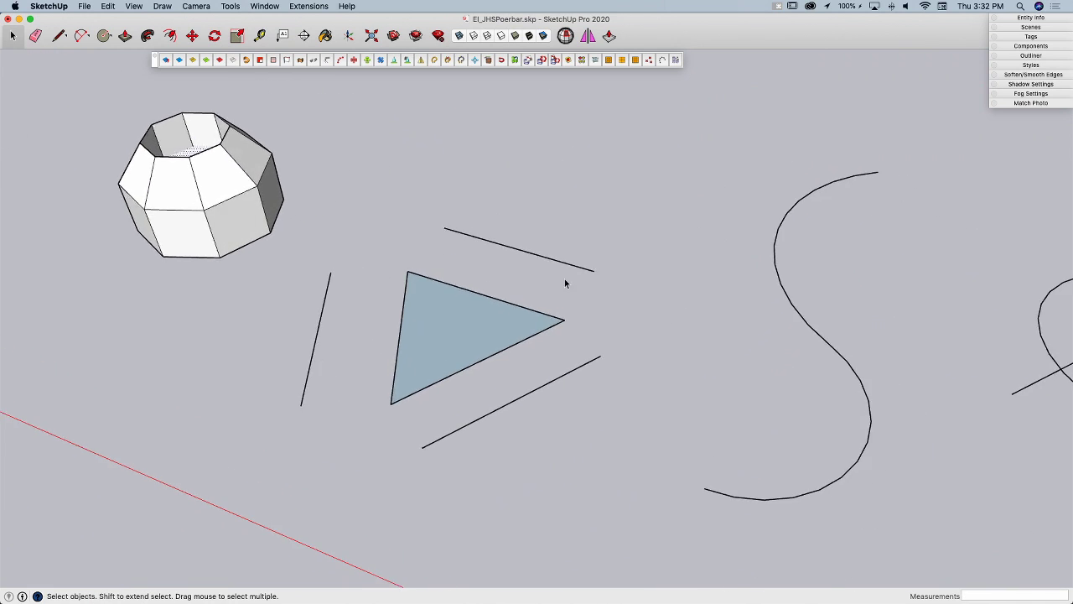
middle_drag(569, 282, 637, 212)
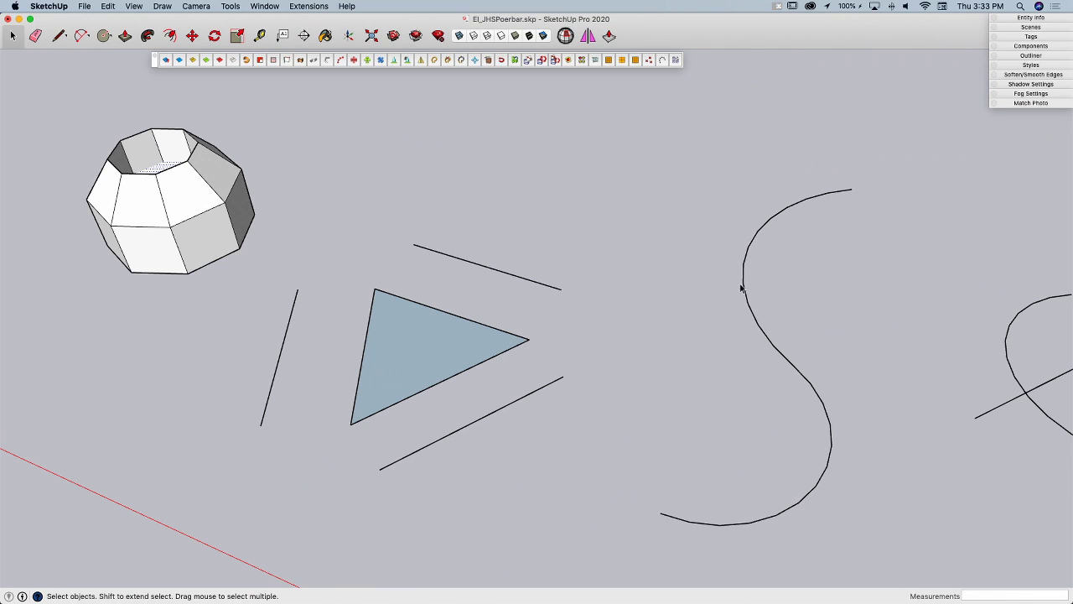
click(287, 59)
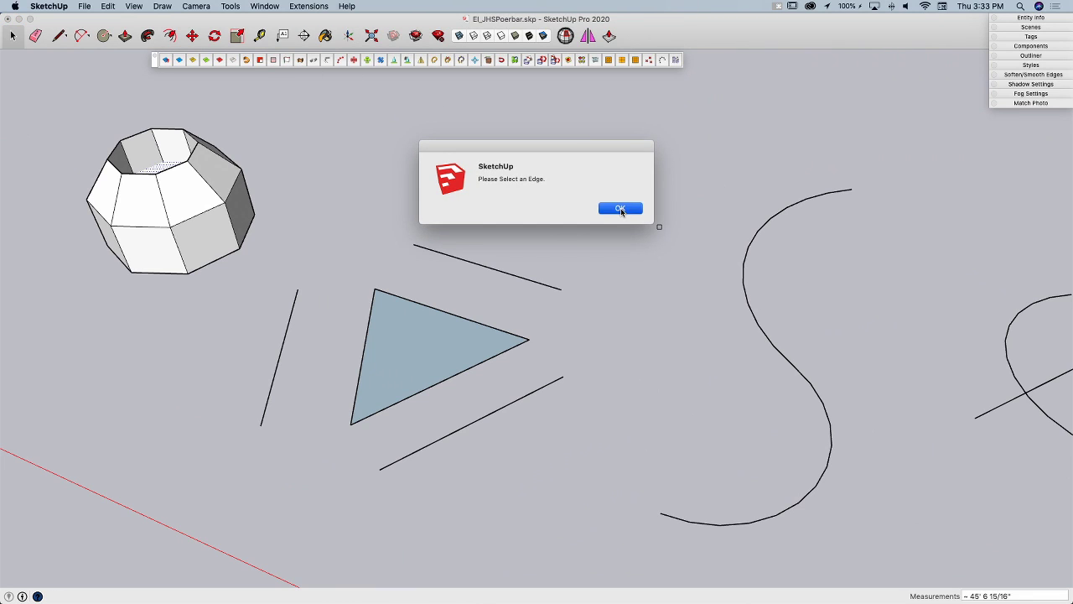
click(621, 210)
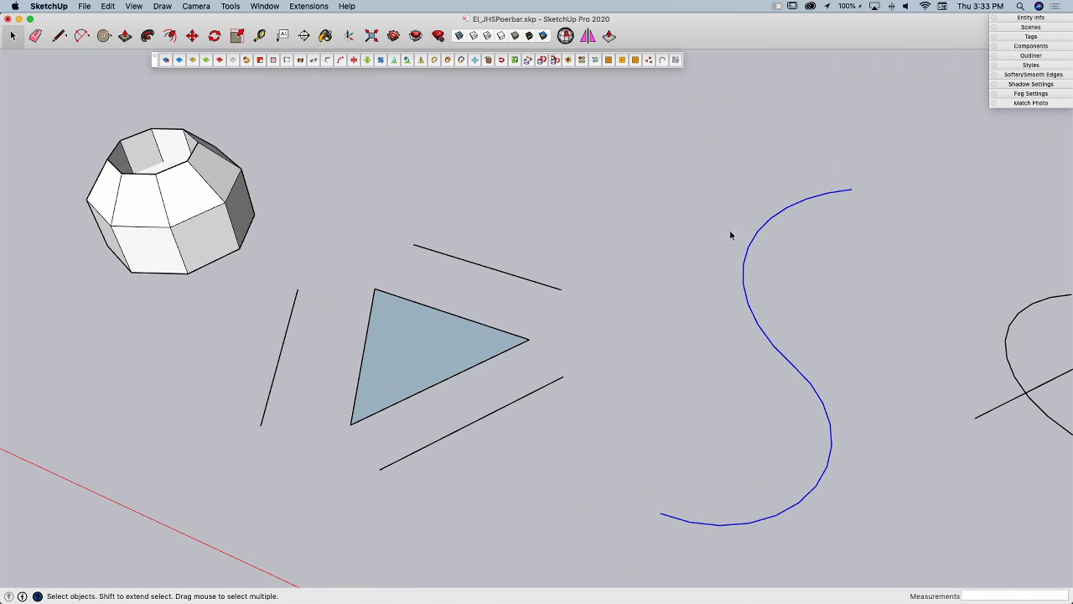
click(286, 61)
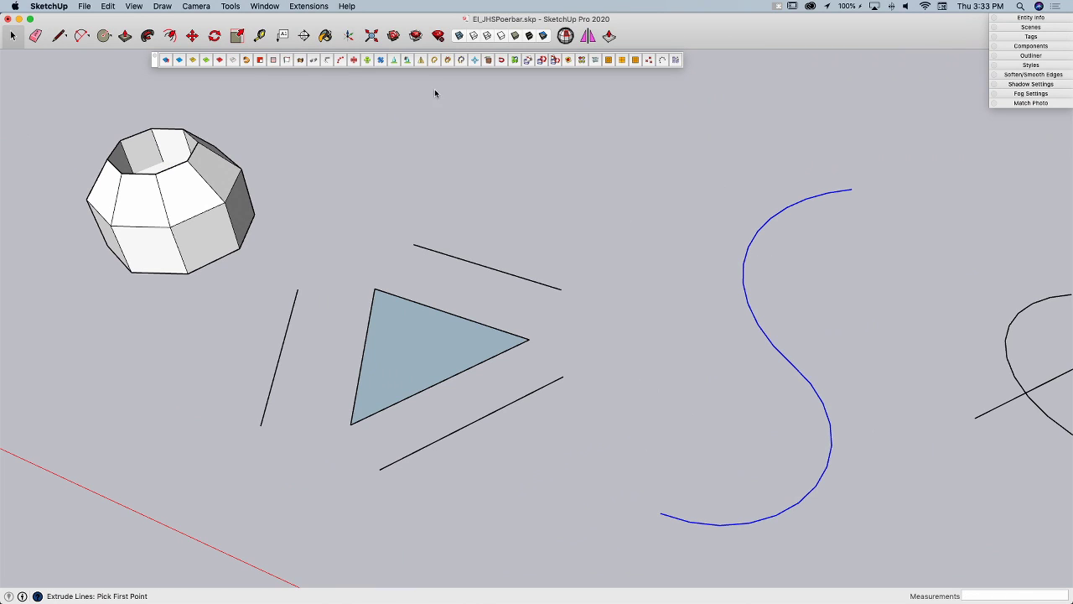
click(760, 161)
mouse_move(713, 243)
middle_down()
mouse_move(667, 326)
mouse_move(563, 374)
mouse_move(651, 286)
mouse_move(618, 277)
mouse_move(472, 379)
mouse_move(566, 248)
mouse_move(531, 281)
middle_up()
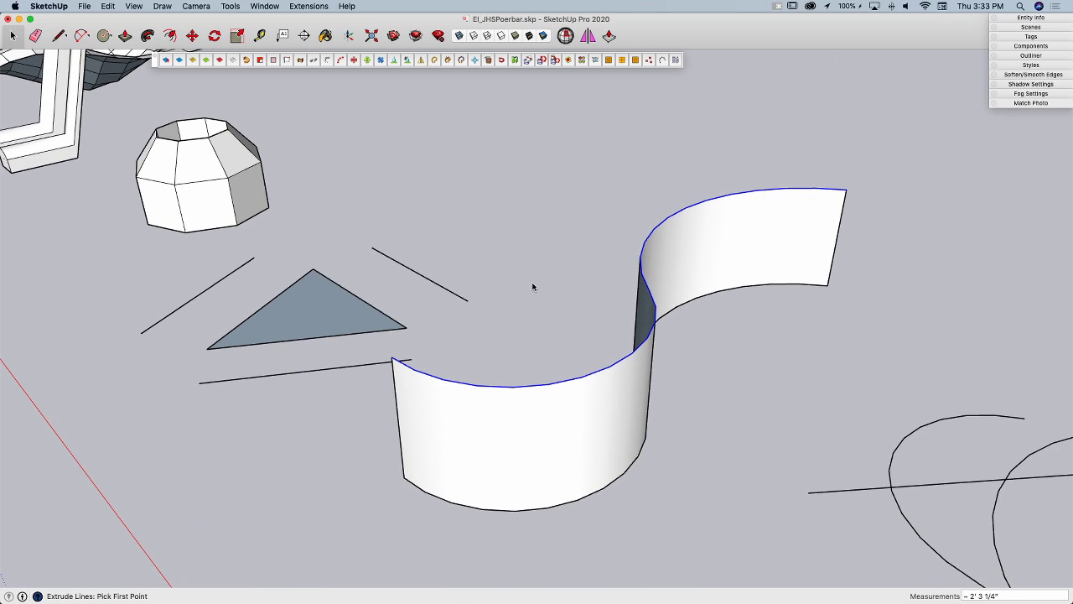
- Undo the vertical extrusion of the S-shaped curve
key(super+z)
key(space)
middle_drag(533, 281, 639, 377)
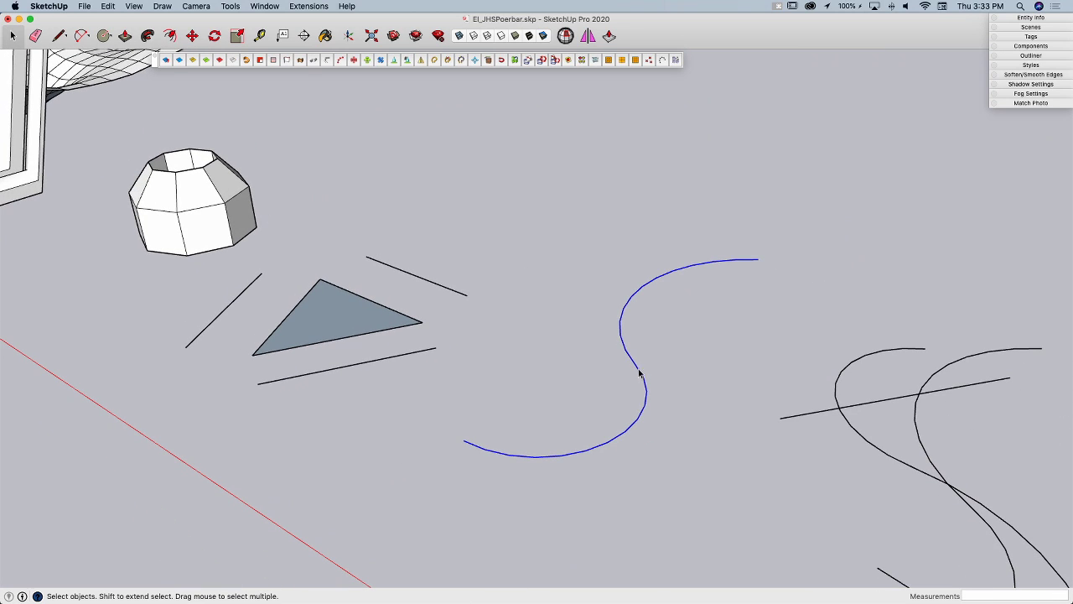
- Extrude the S-shaped curve along its path with Central(Plan) alignment, 11 13/16" wide and 3' 3 3/8" high, and undo that extrusion
click(305, 62)
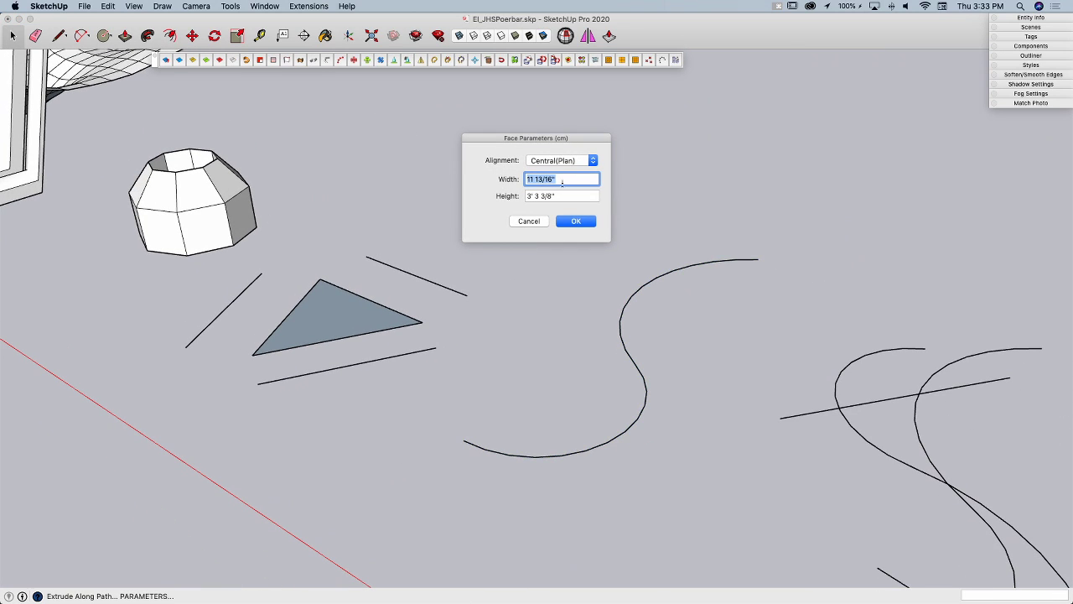
scroll(475, 151, up, 1)
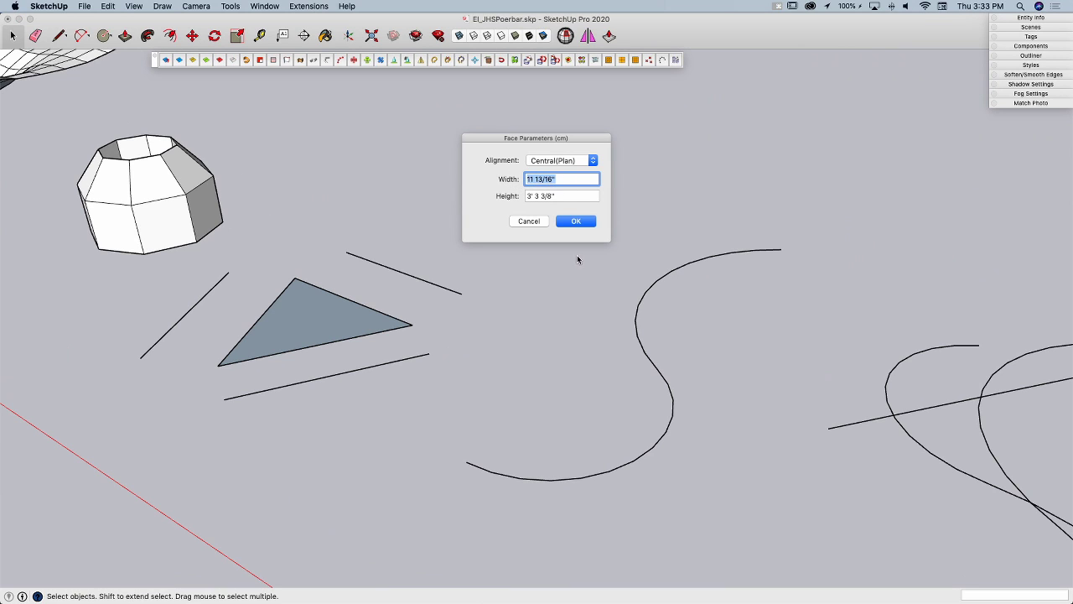
click(575, 221)
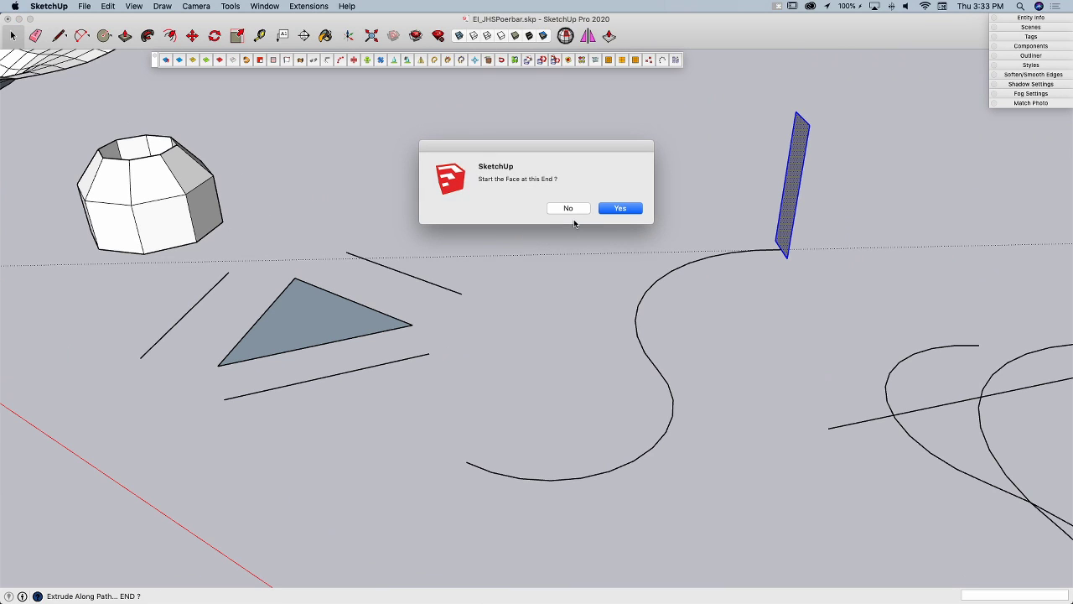
click(626, 210)
middle_drag(639, 223, 764, 419)
middle_drag(597, 134, 437, 352)
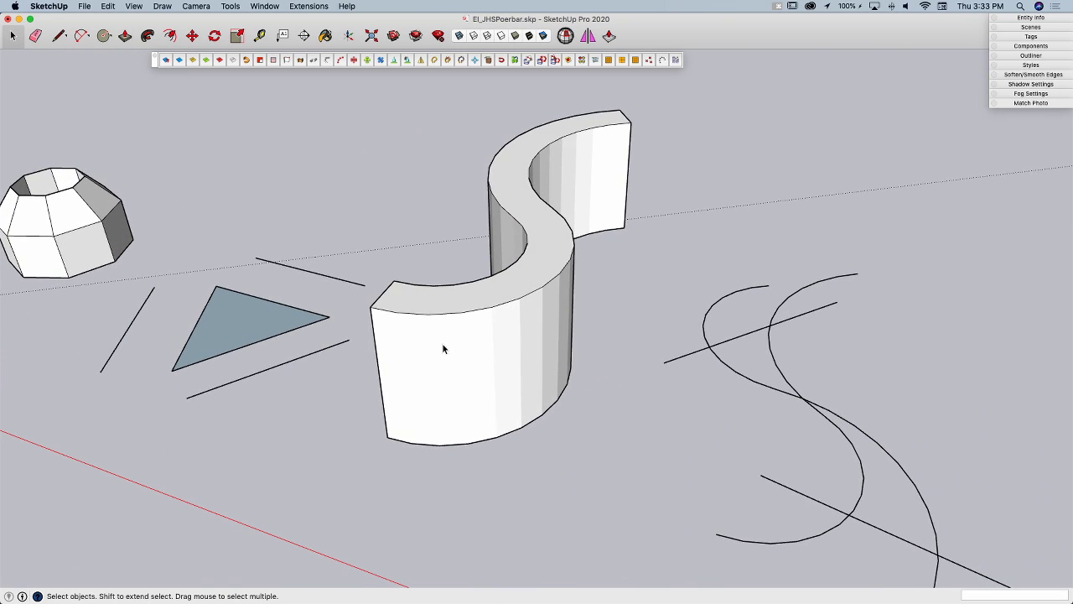
key(super+z)
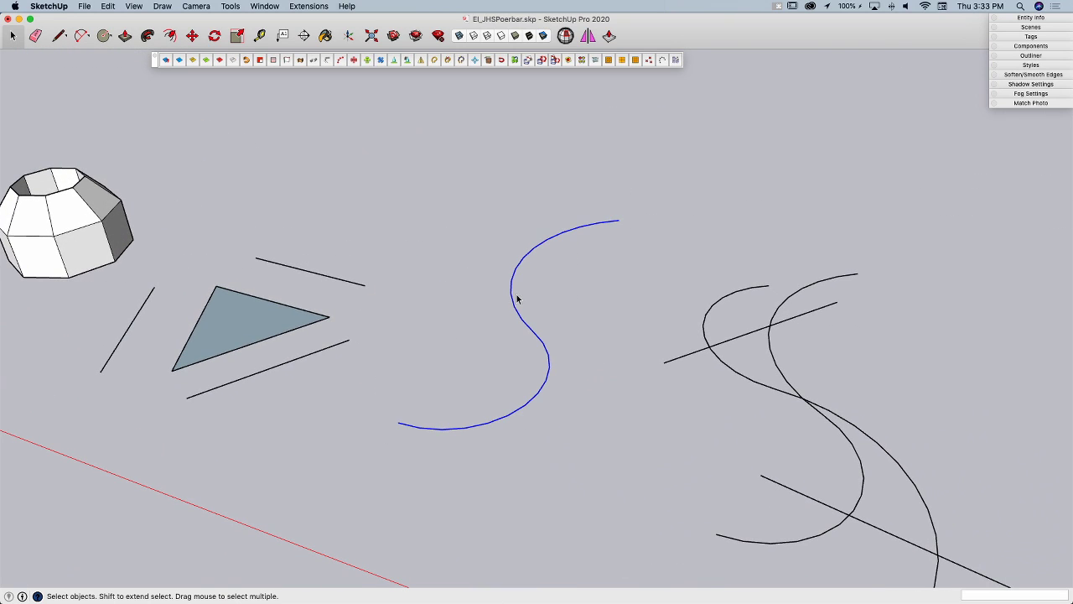
- Create a pipe along the S-shaped curve with 4" outside diameter, 3 1/2" inside diameter and 24 segments
click(313, 62)
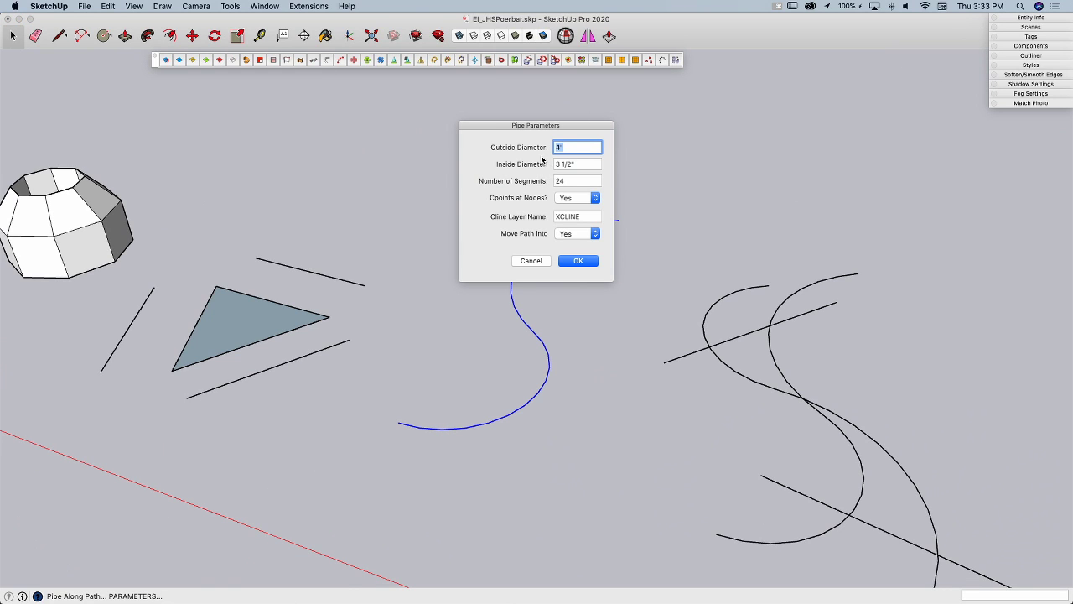
click(576, 262)
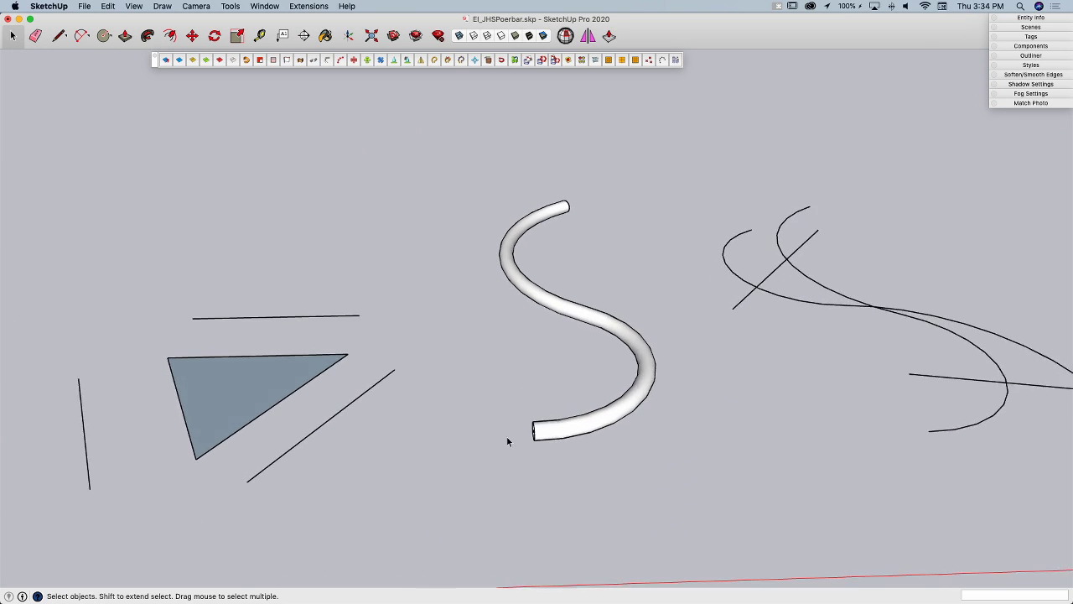
middle_drag(638, 501, 570, 462)
click(571, 462)
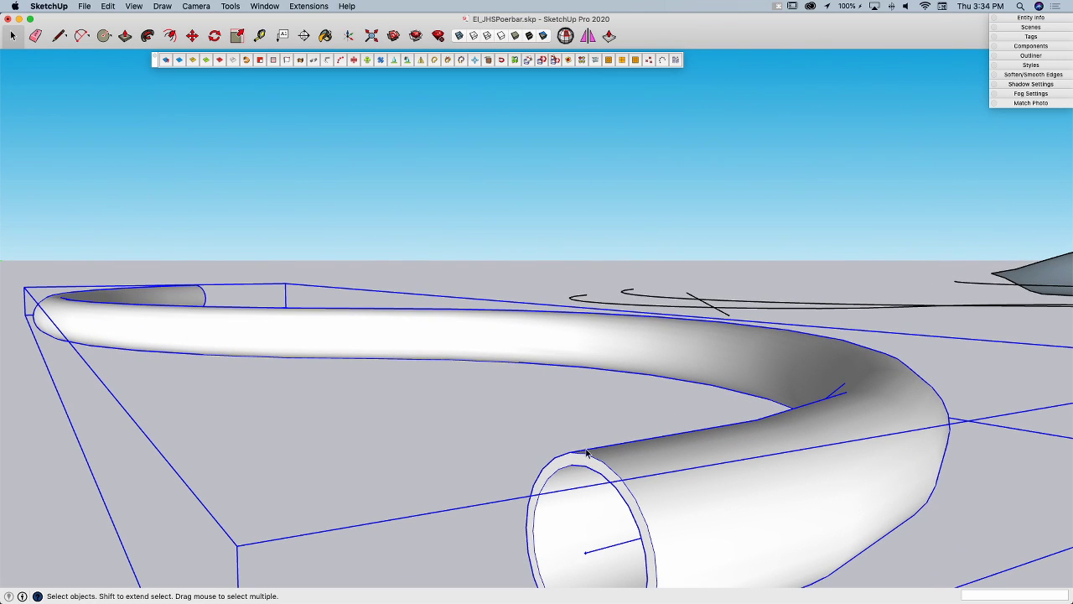
scroll(567, 535, down, 1)
mouse_move(567, 535)
middle_down()
mouse_move(561, 378)
mouse_move(577, 368)
mouse_move(518, 270)
mouse_move(485, 155)
mouse_move(551, 149)
middle_up()
scroll(578, 369, down, 4)
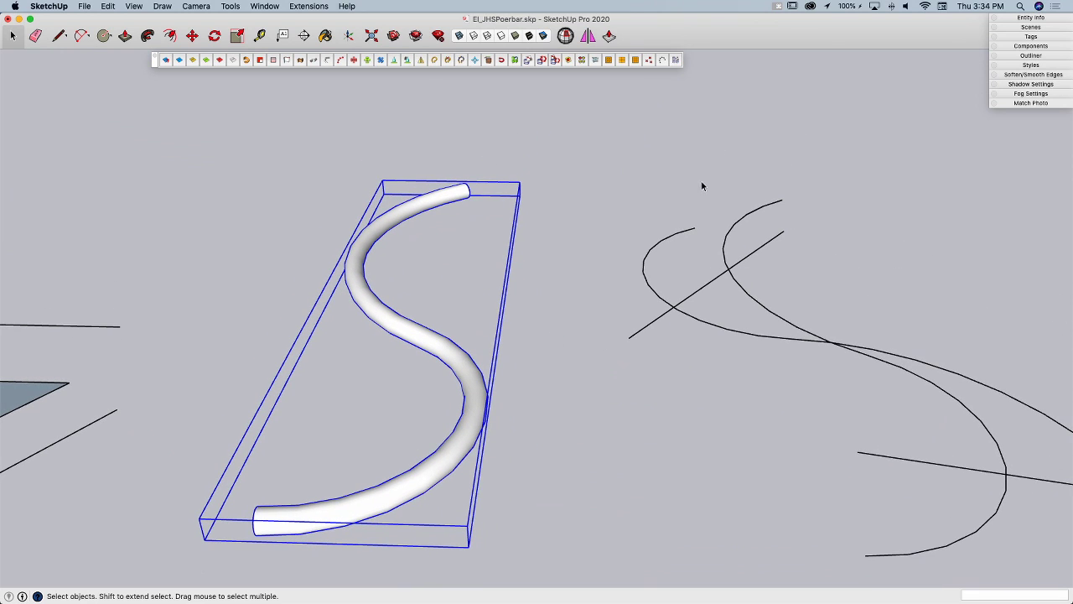
- Convert the group of crossing S-curves and straight lines into connected tubes
mouse_move(703, 186)
middle_down()
mouse_move(668, 196)
mouse_move(764, 184)
mouse_move(779, 137)
mouse_move(680, 150)
middle_up()
mouse_move(558, 126)
mouse_down()
mouse_move(930, 471)
mouse_move(1026, 527)
mouse_up()
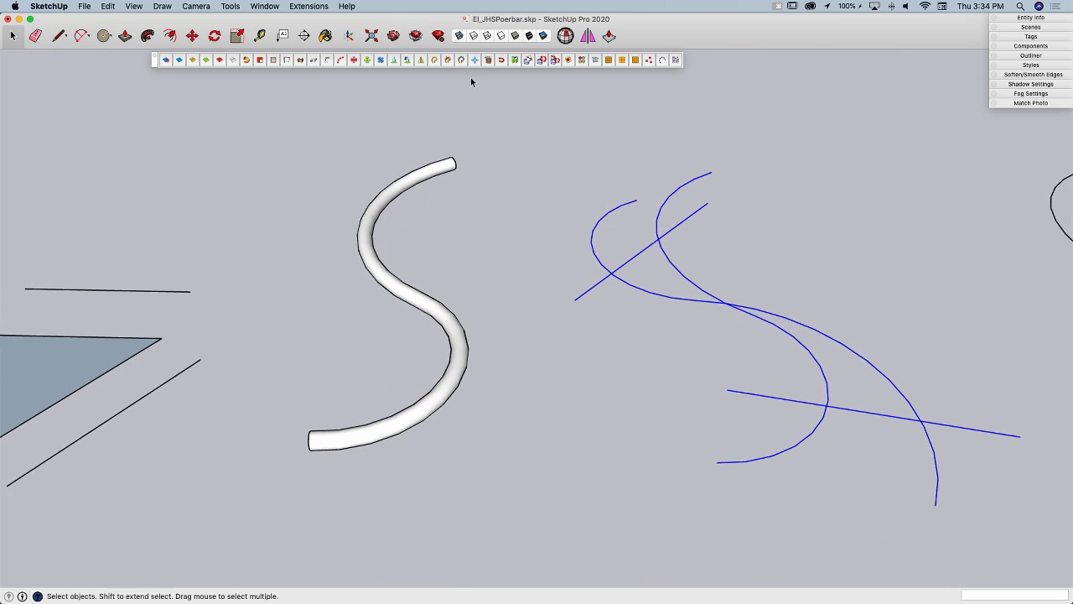
middle_drag(467, 81, 347, 80)
click(328, 62)
click(585, 264)
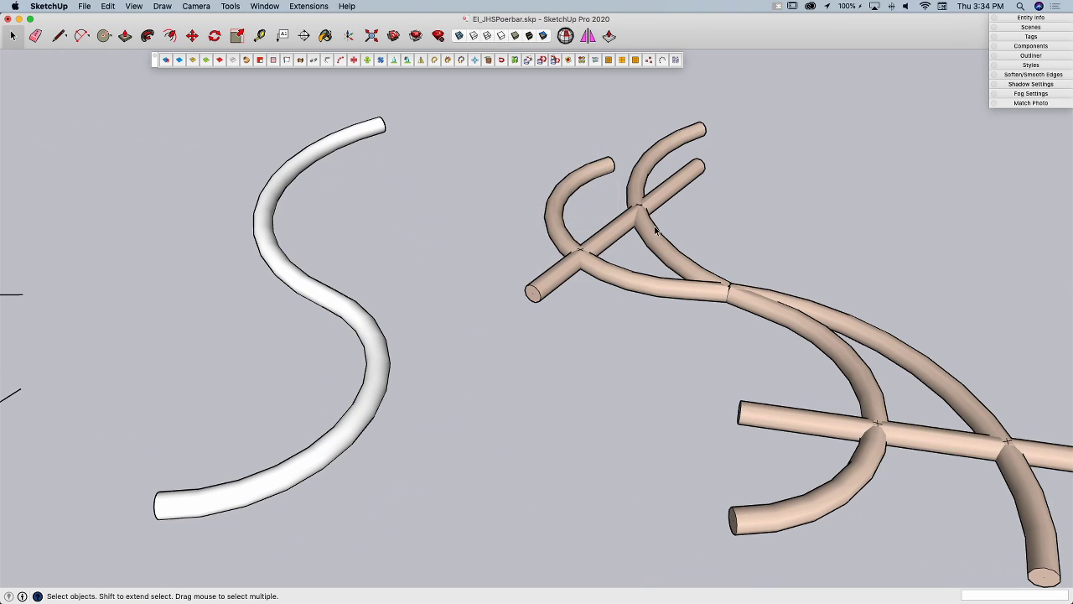
mouse_move(585, 268)
middle_down()
mouse_move(589, 296)
mouse_move(658, 357)
mouse_move(643, 394)
mouse_move(678, 412)
mouse_move(598, 293)
mouse_move(684, 377)
mouse_move(518, 319)
mouse_move(512, 227)
mouse_move(573, 131)
mouse_move(652, 217)
mouse_move(531, 256)
mouse_move(592, 328)
mouse_move(565, 280)
mouse_move(573, 298)
middle_up()
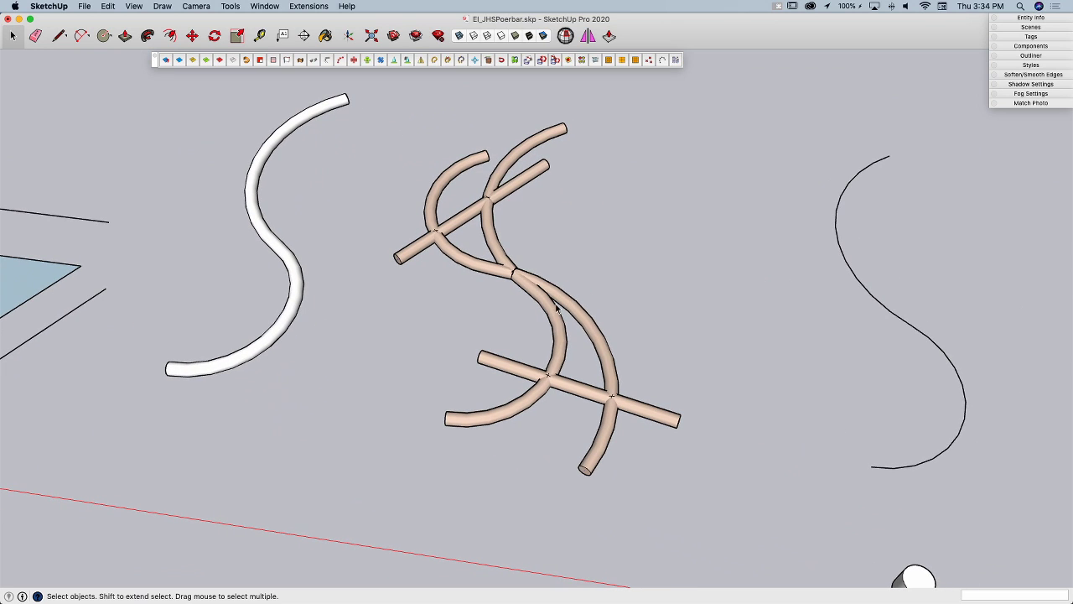
- Copy the cylinder along the neighbouring S-shaped curve at 10" spacing
middle_drag(611, 321, 717, 386)
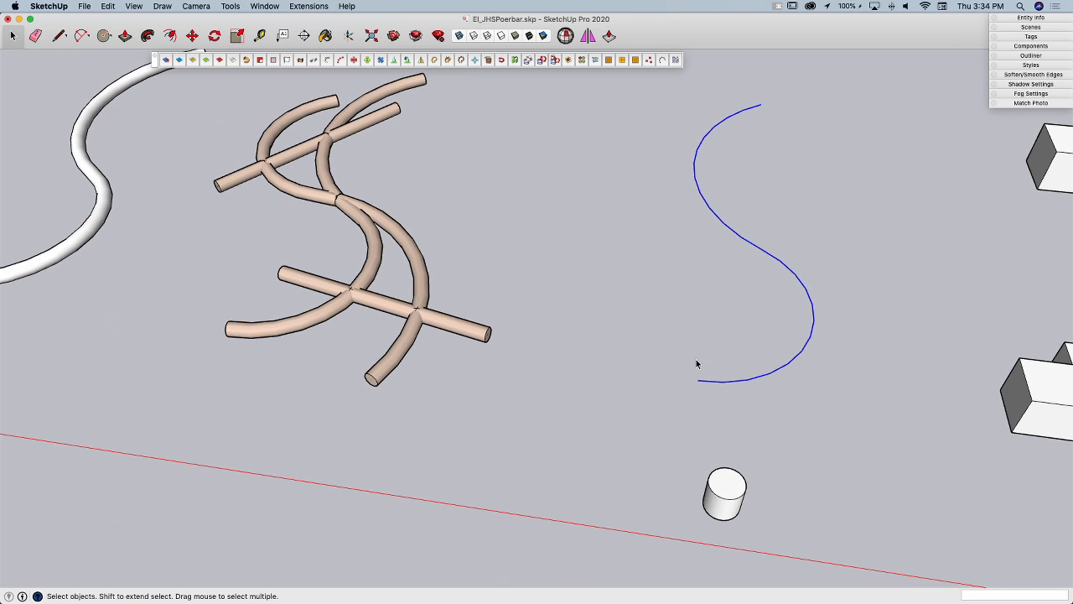
click(340, 60)
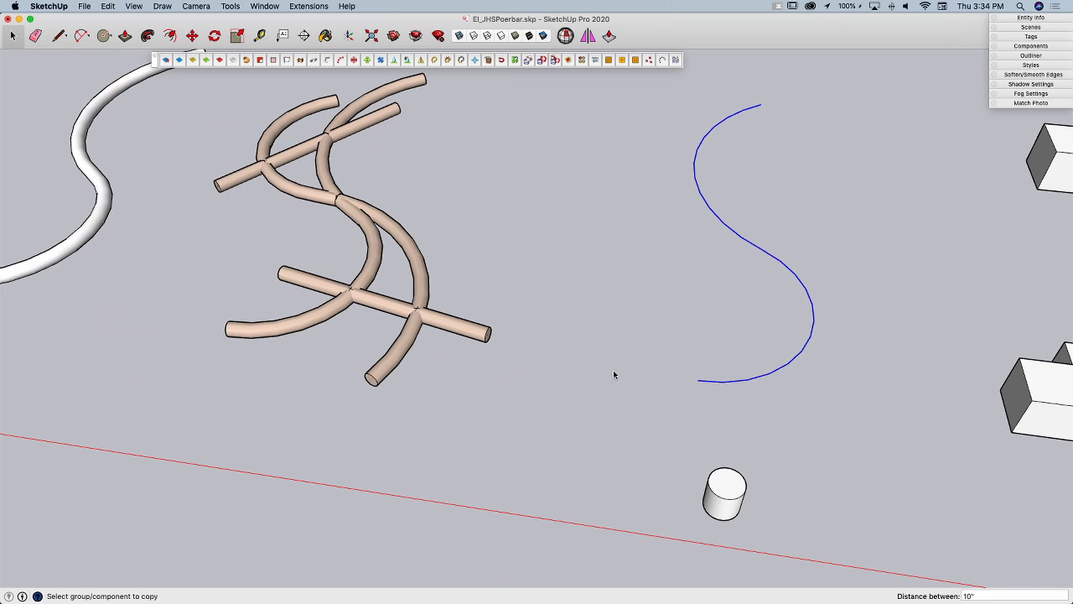
click(733, 493)
middle_drag(704, 436, 559, 131)
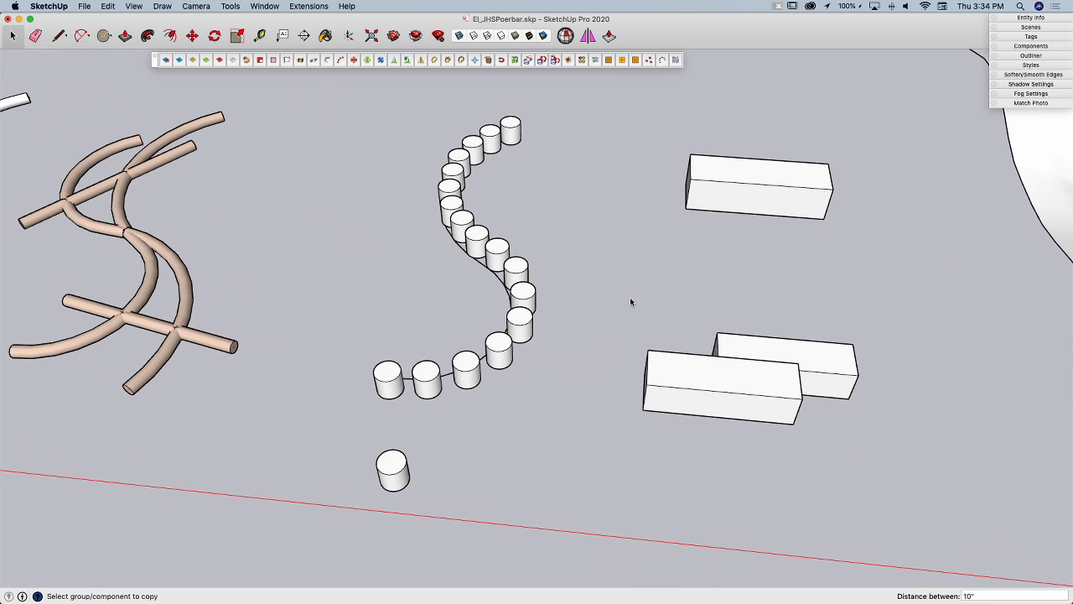
- Align the centers of the three boxes along the red, green and blue axes
shift+middle_drag(858, 439, 560, 167)
key(space)
drag(736, 127, 643, 296)
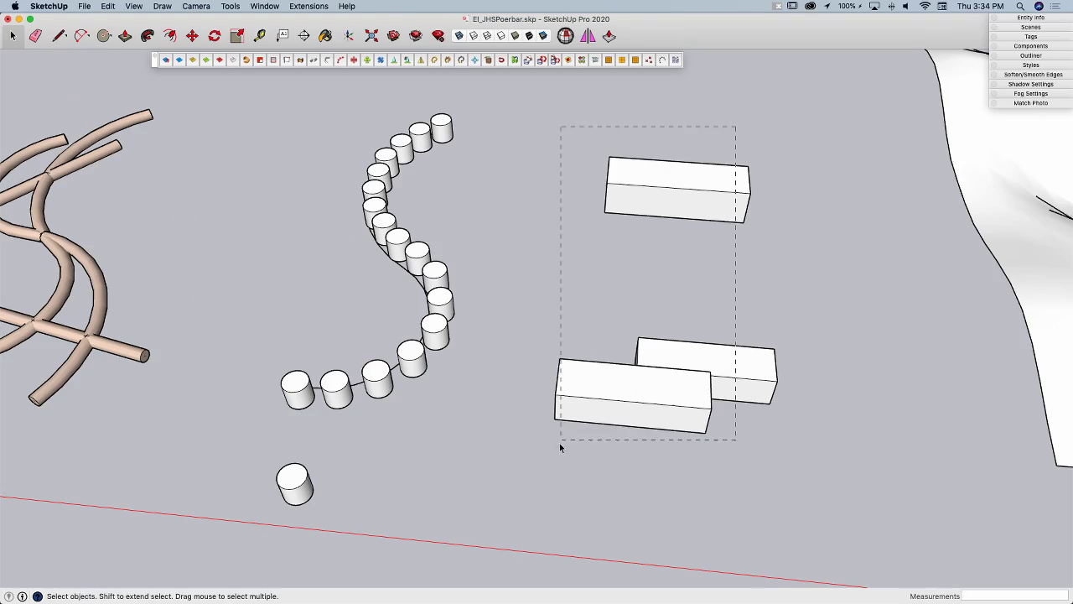
drag(560, 442, 559, 443)
middle_drag(655, 304, 686, 279)
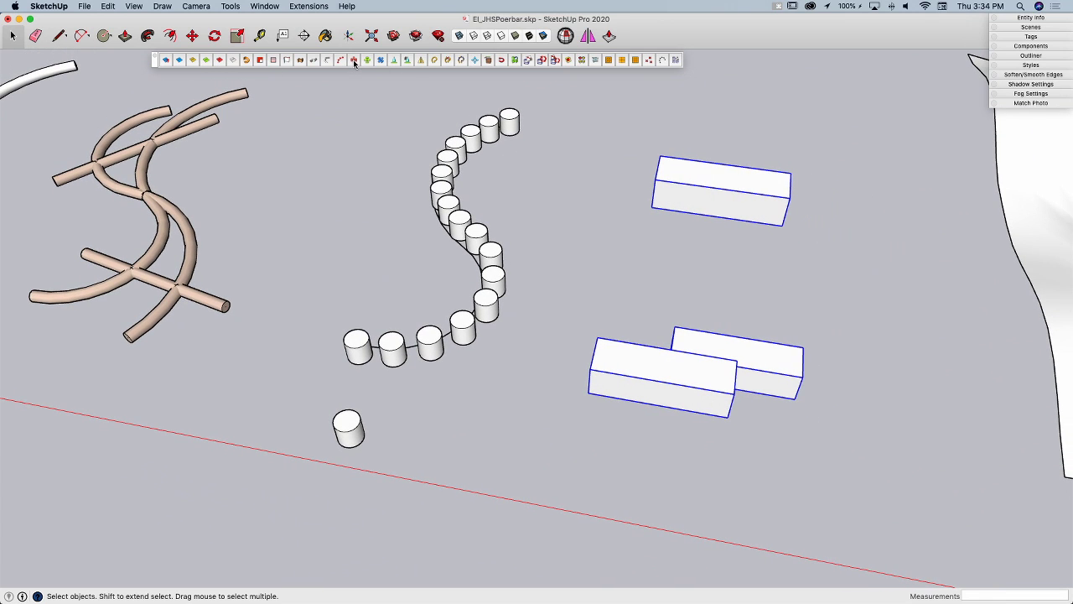
click(354, 60)
click(366, 61)
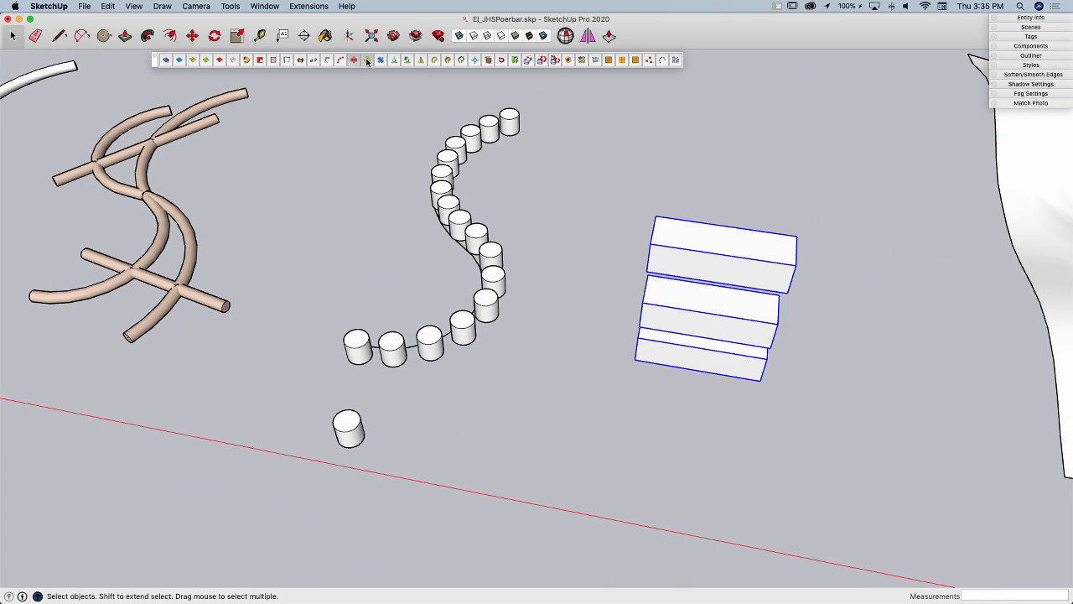
middle_drag(469, 209, 409, 63)
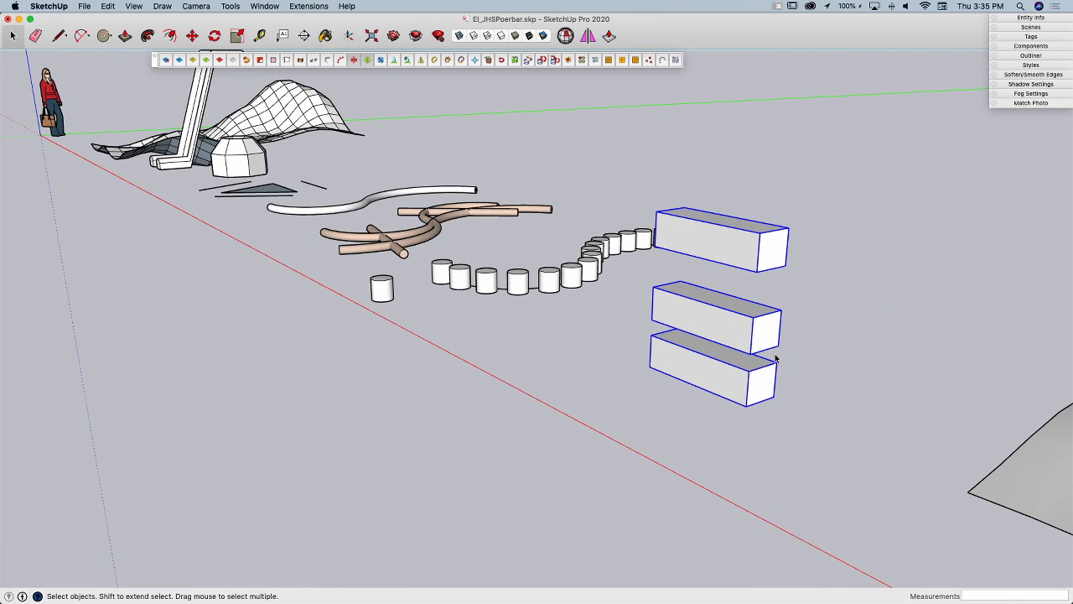
click(380, 60)
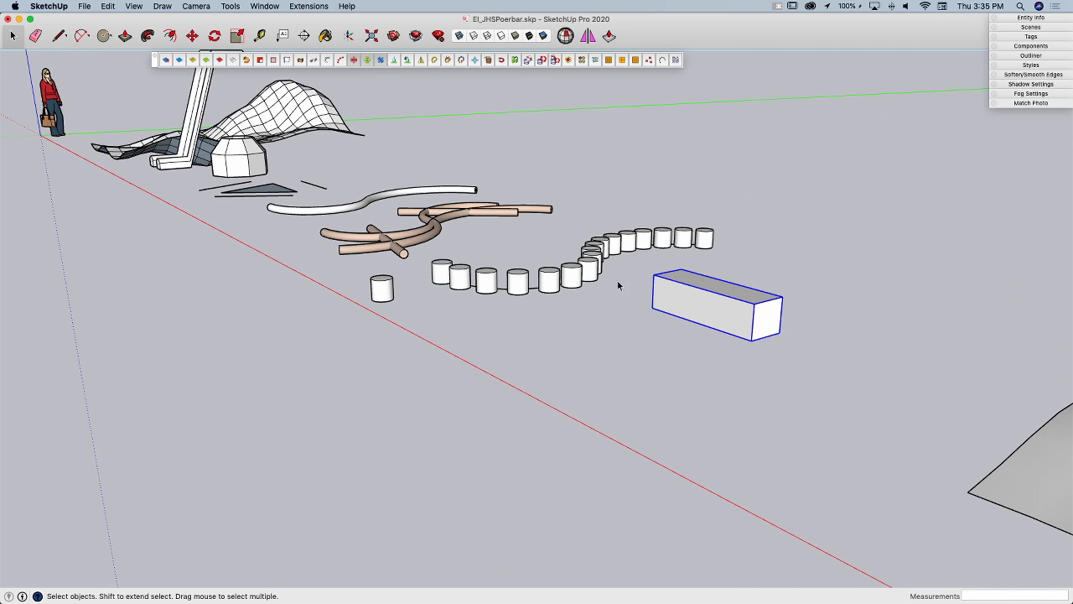
- Undo the center alignments of the three boxes and clear the selection
key(super+z)
key(super+z)
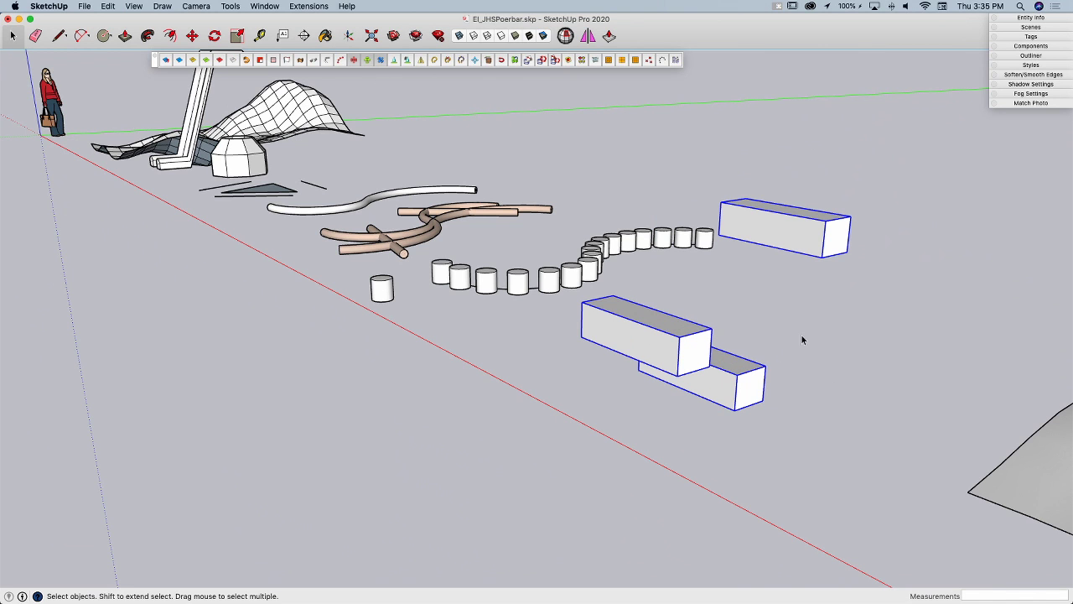
click(765, 296)
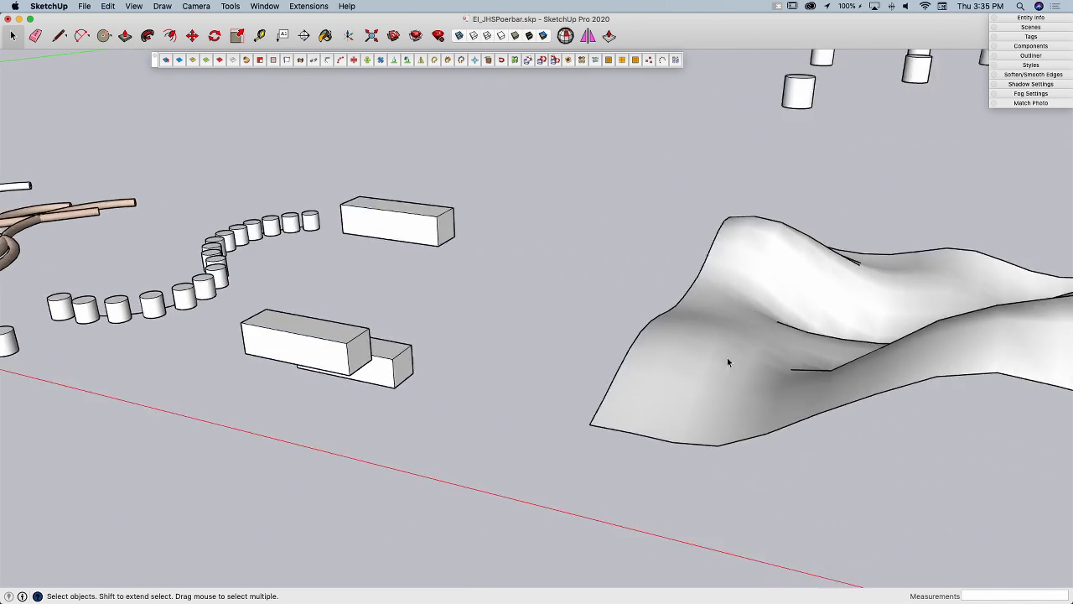
key(super+z)
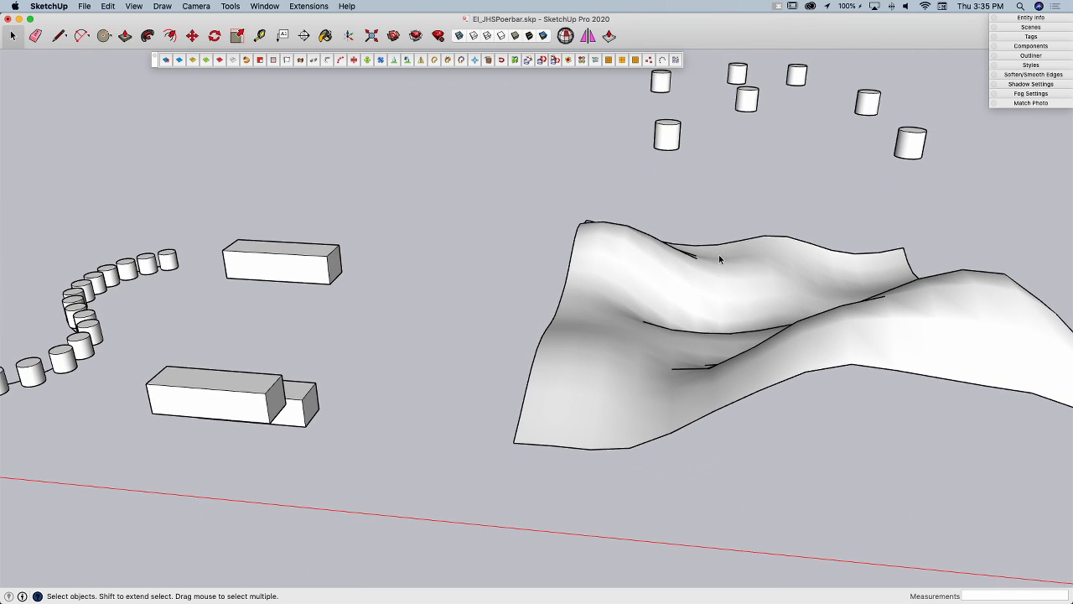
key(super+z)
key(super+z)
key(super+z)
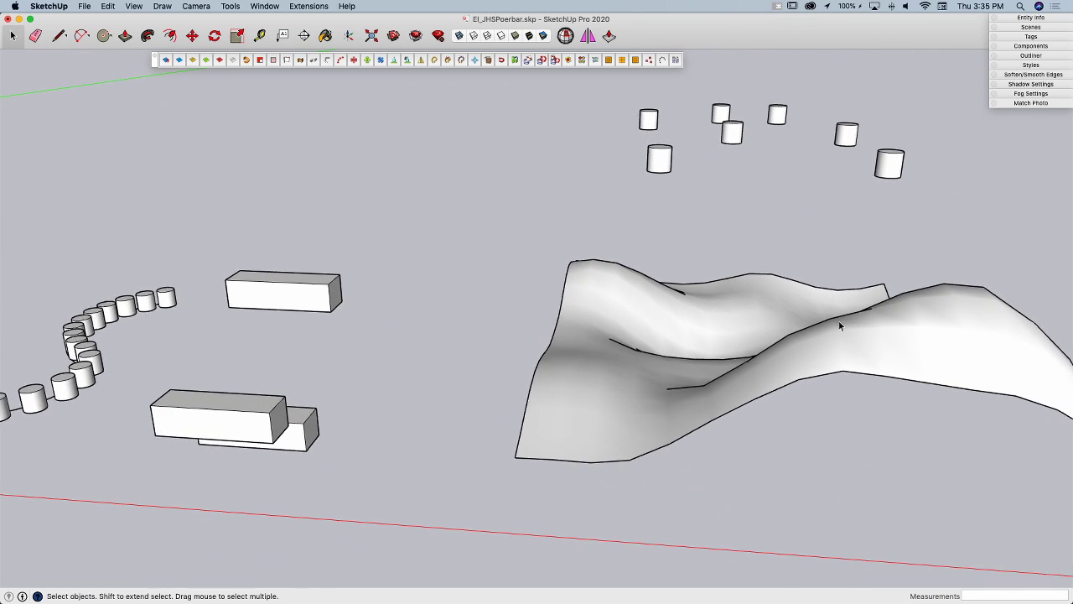
- Drop the floating cylinders vertically onto the wavy terrain surface, and apply a drop level of about -5 11/16" to them
drag(862, 111, 617, 157)
drag(562, 187, 562, 186)
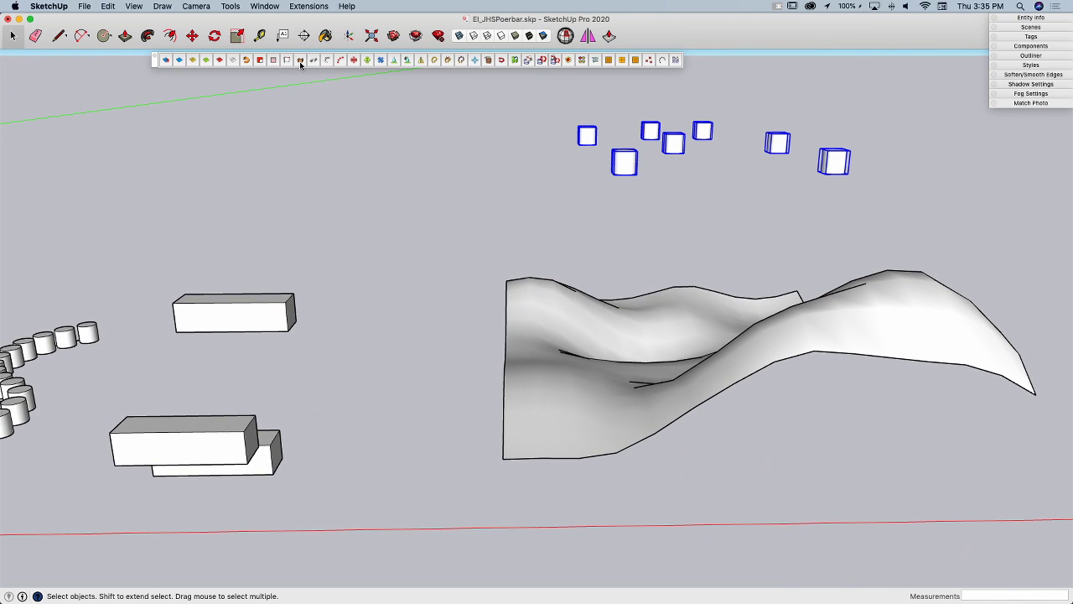
click(391, 61)
middle_drag(514, 203, 655, 430)
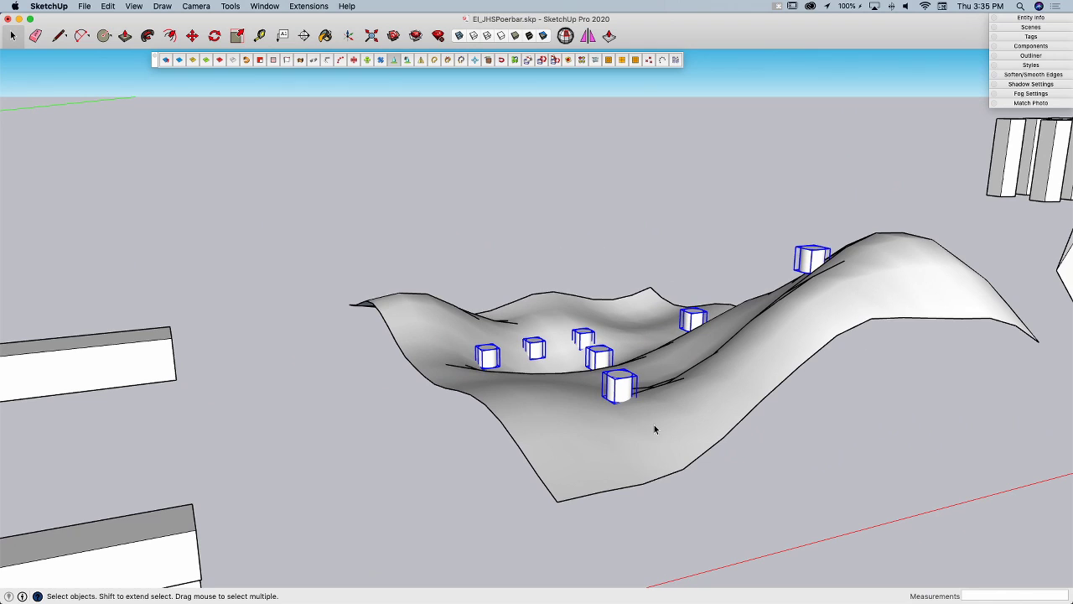
click(408, 60)
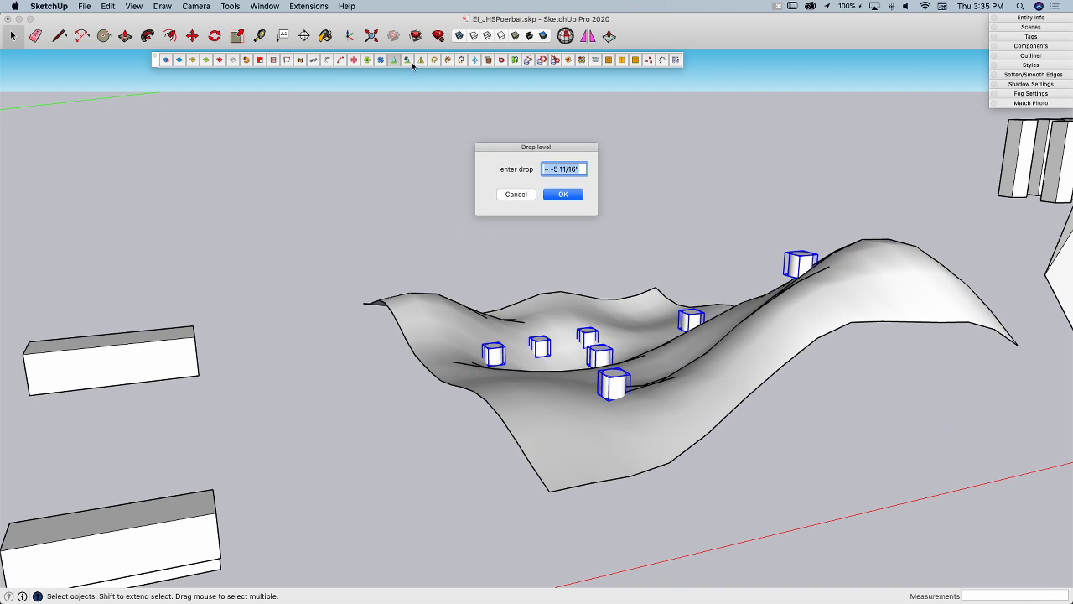
click(563, 195)
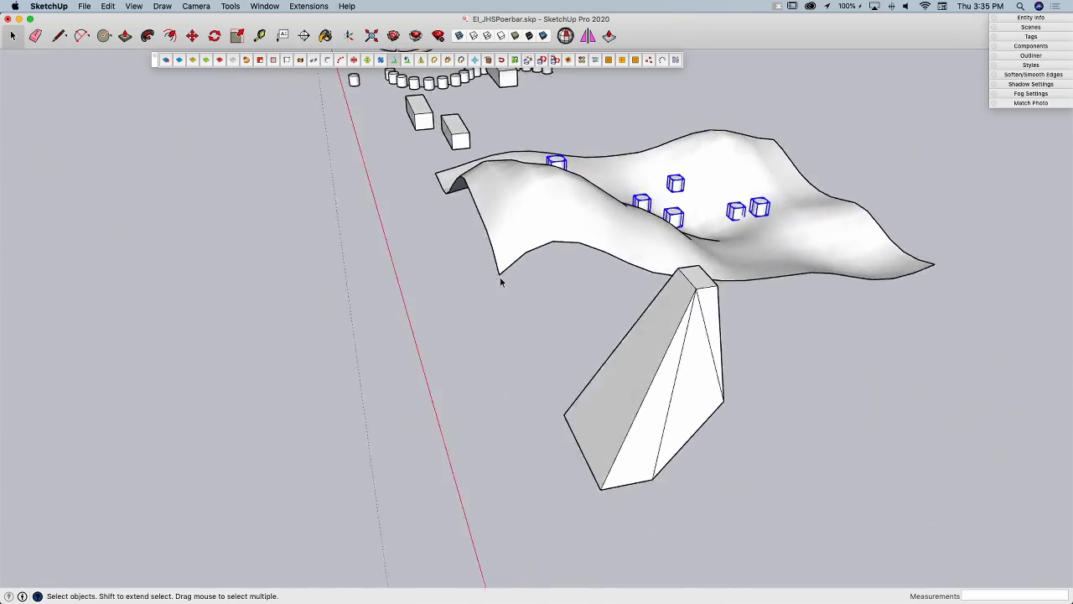
- Mirror the faceted tapered solid across the plane of its side face using three corner points, keeping the original
drag(346, 249, 557, 445)
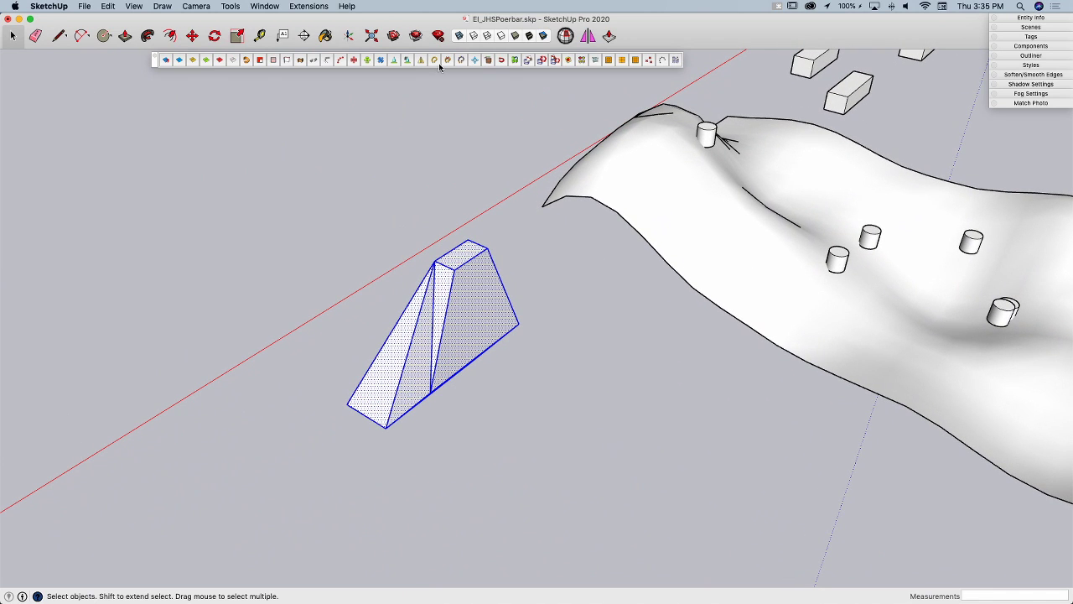
click(517, 324)
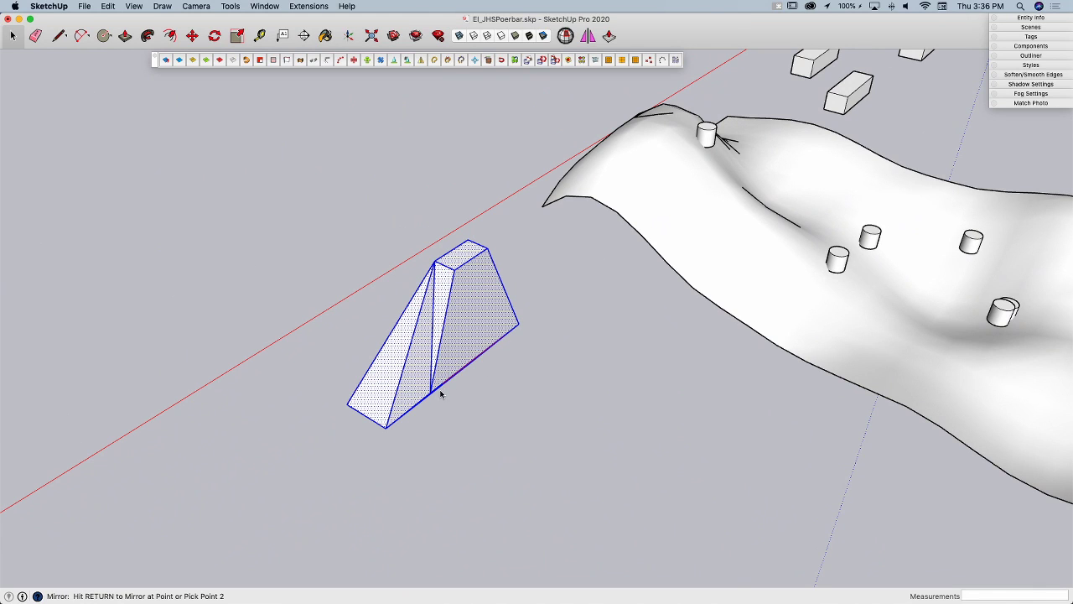
click(454, 272)
middle_drag(491, 338, 516, 260)
- Mirror the doubled tapered solid about a line through two of its corner points, keeping the original
drag(419, 247, 668, 571)
middle_drag(668, 571, 606, 310)
scroll(606, 306, up, 2)
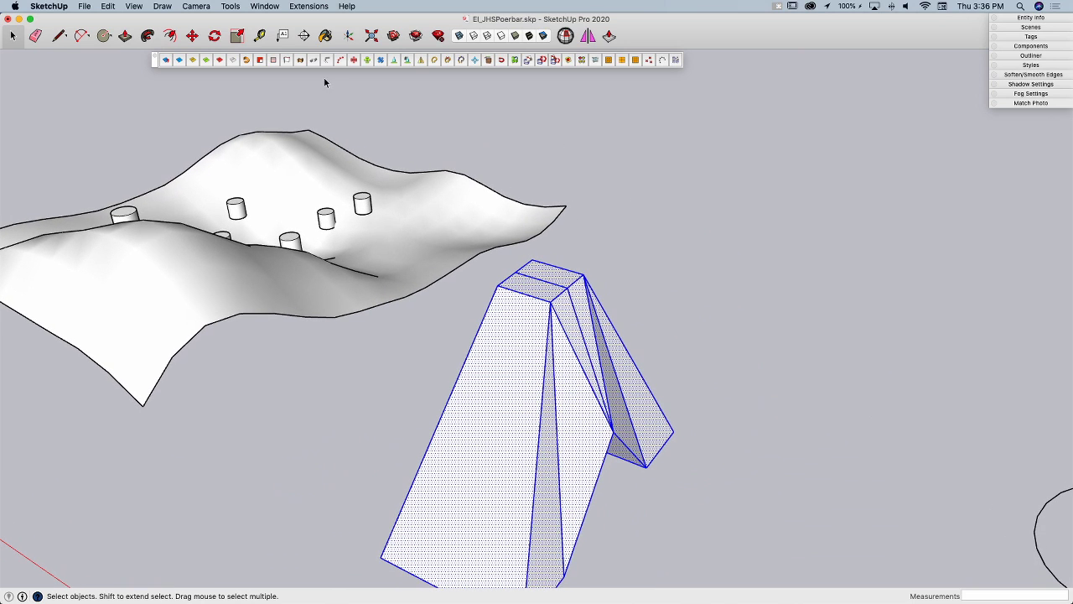
click(422, 59)
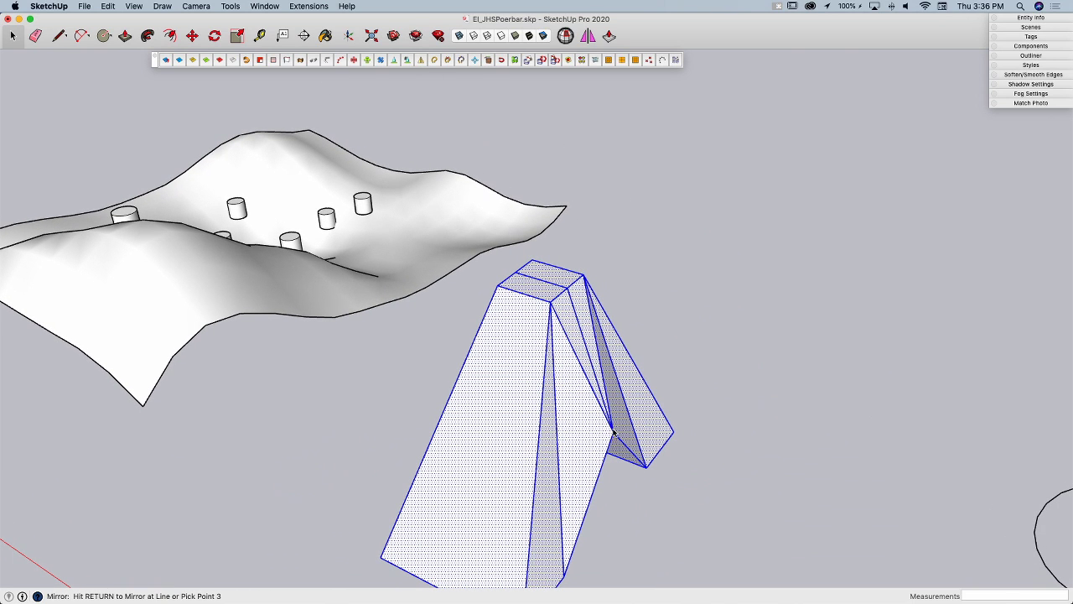
key(Return)
middle_drag(614, 433, 557, 347)
scroll(577, 375, down, 1)
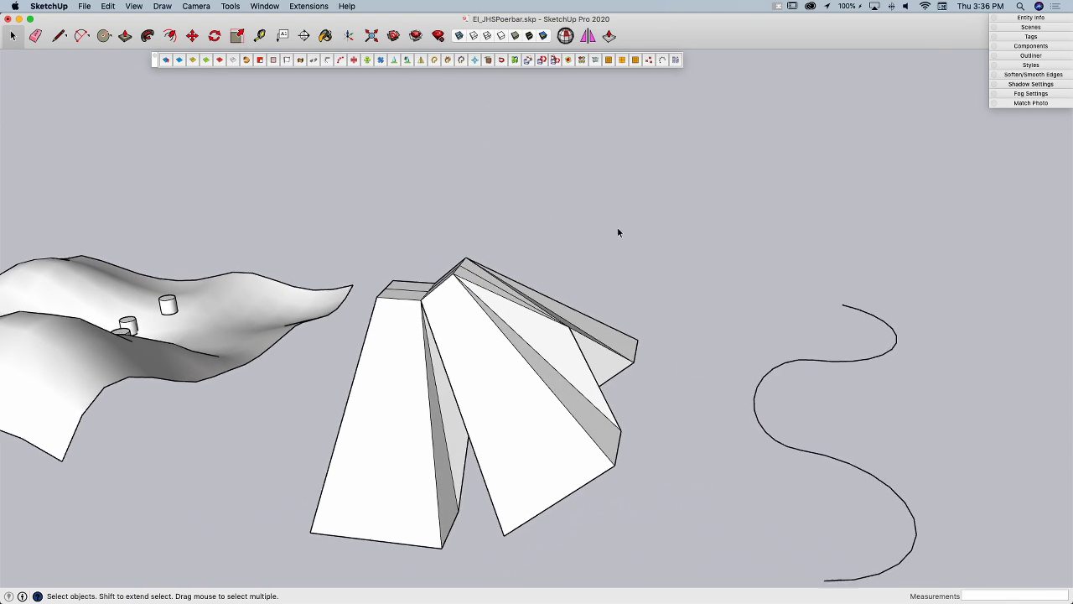
middle_drag(703, 322, 766, 364)
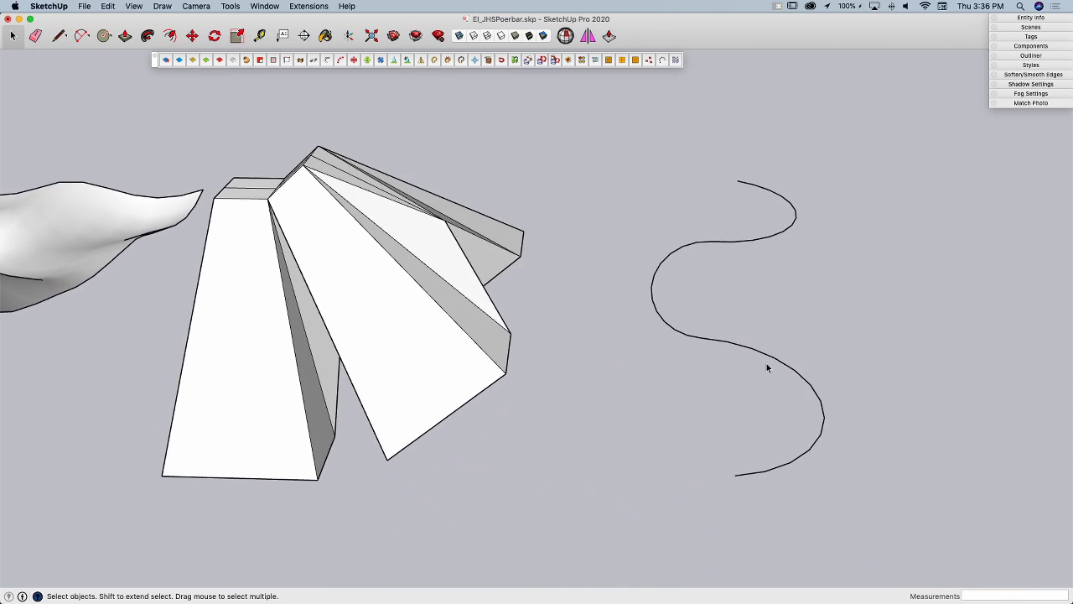
- Select all arcs of the freestanding S-shaped line and weld them into a single curve
click(772, 360)
click(675, 333)
click(750, 240)
drag(837, 160, 646, 394)
click(714, 224)
click(737, 242)
middle_drag(726, 246, 707, 243)
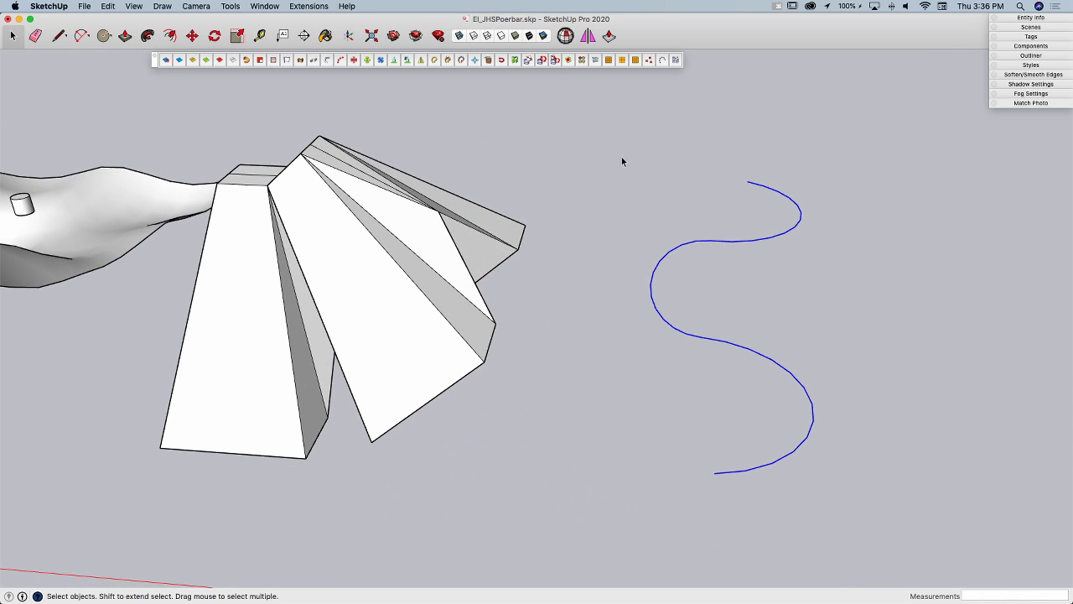
middle_drag(746, 255, 705, 302)
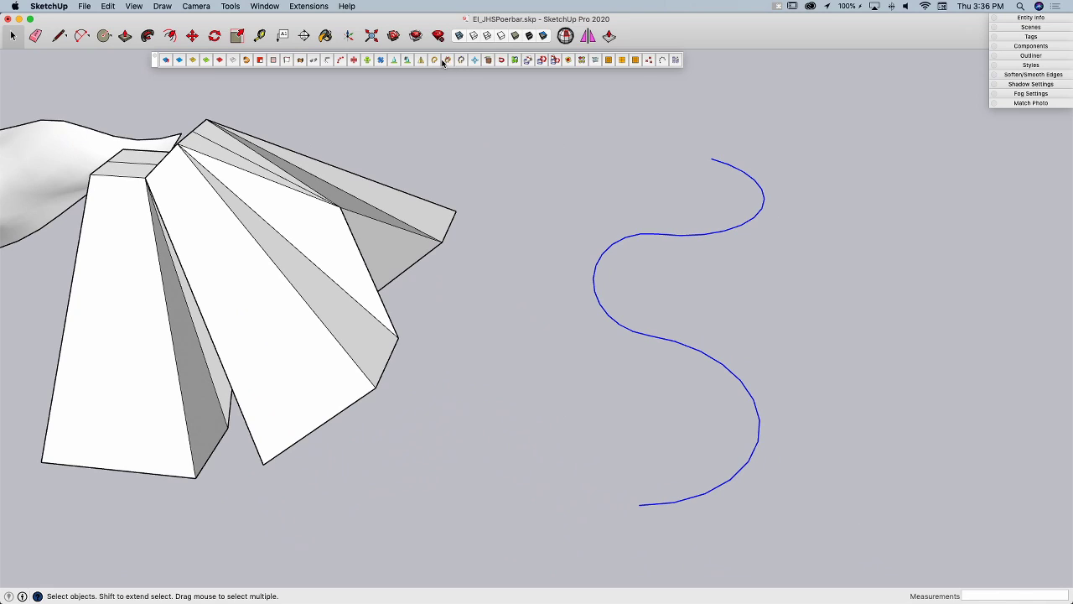
click(487, 98)
drag(535, 128, 810, 520)
click(434, 60)
- Try to convert the welded S-curve to equal segments, dividing by Length with a value of 80, and undo it
click(462, 60)
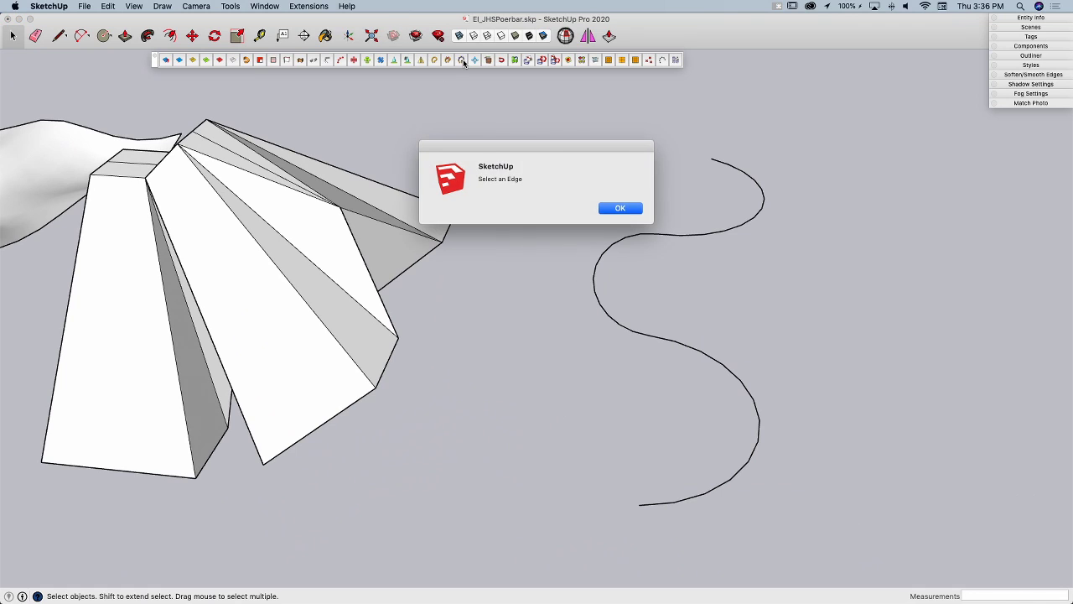
click(622, 211)
click(638, 238)
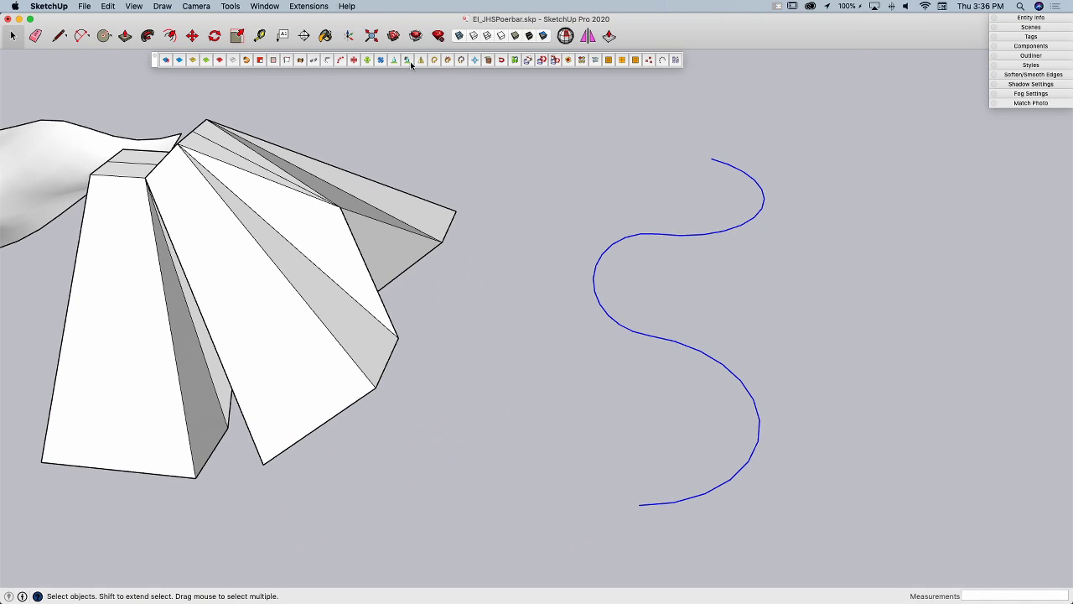
click(461, 60)
scroll(549, 168, up, 5)
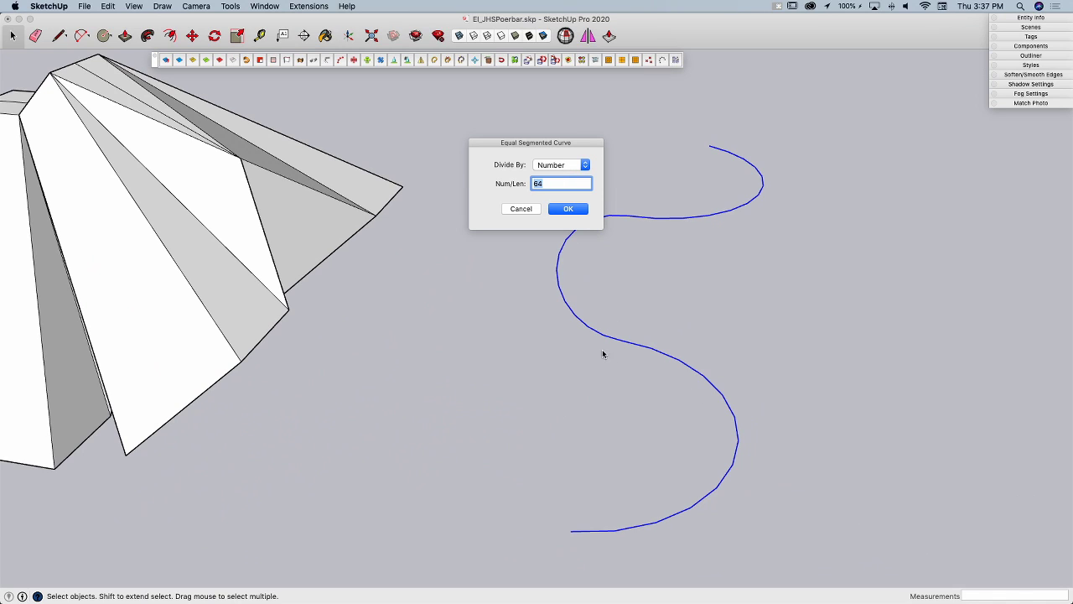
click(565, 165)
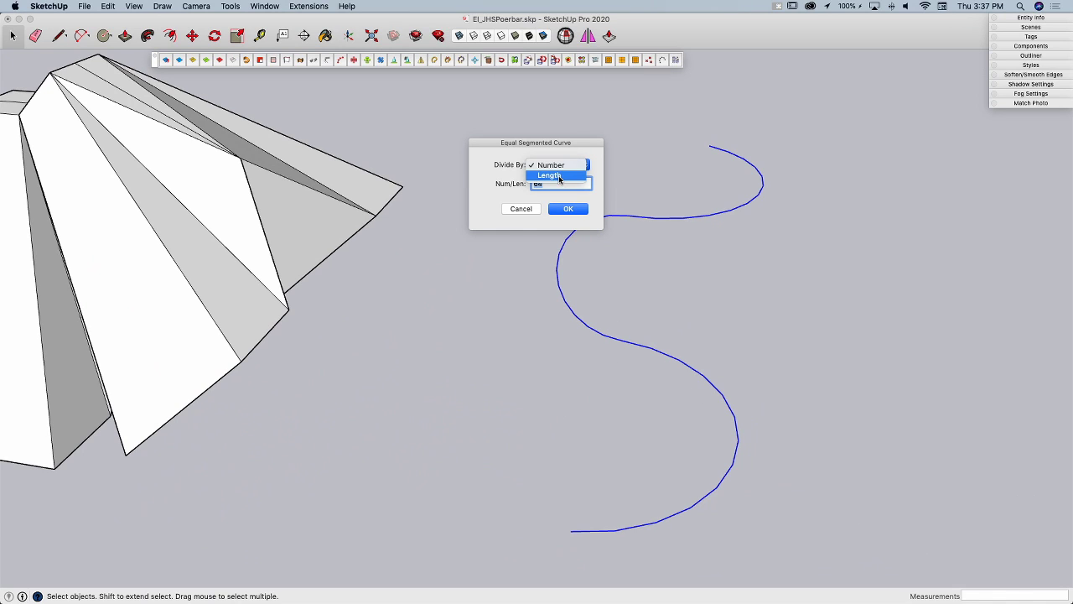
click(568, 148)
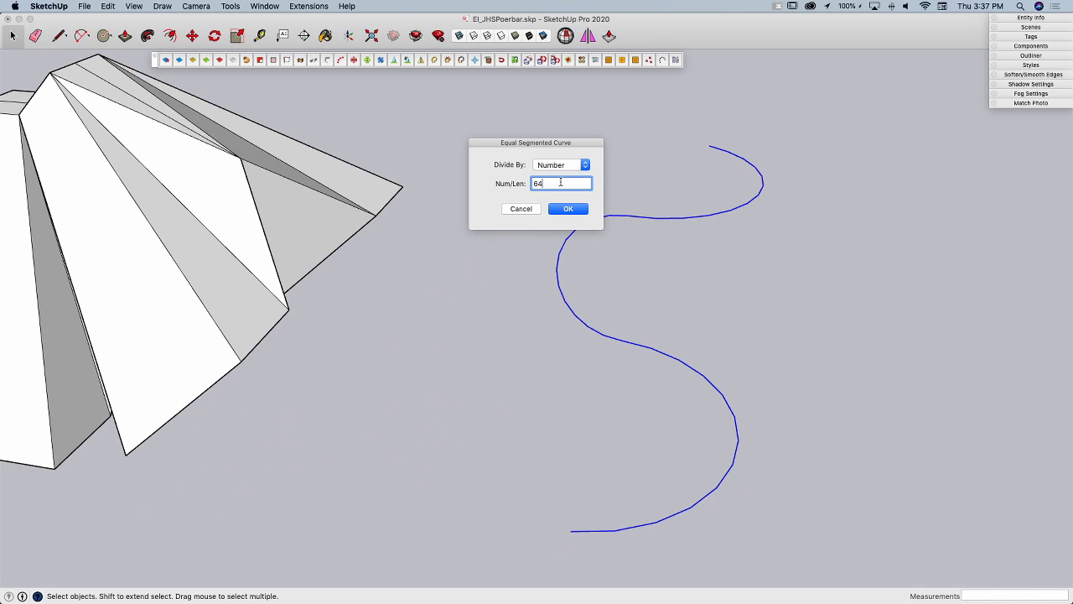
click(561, 165)
click(558, 177)
text(80)
click(568, 209)
middle_drag(611, 243, 566, 237)
click(567, 239)
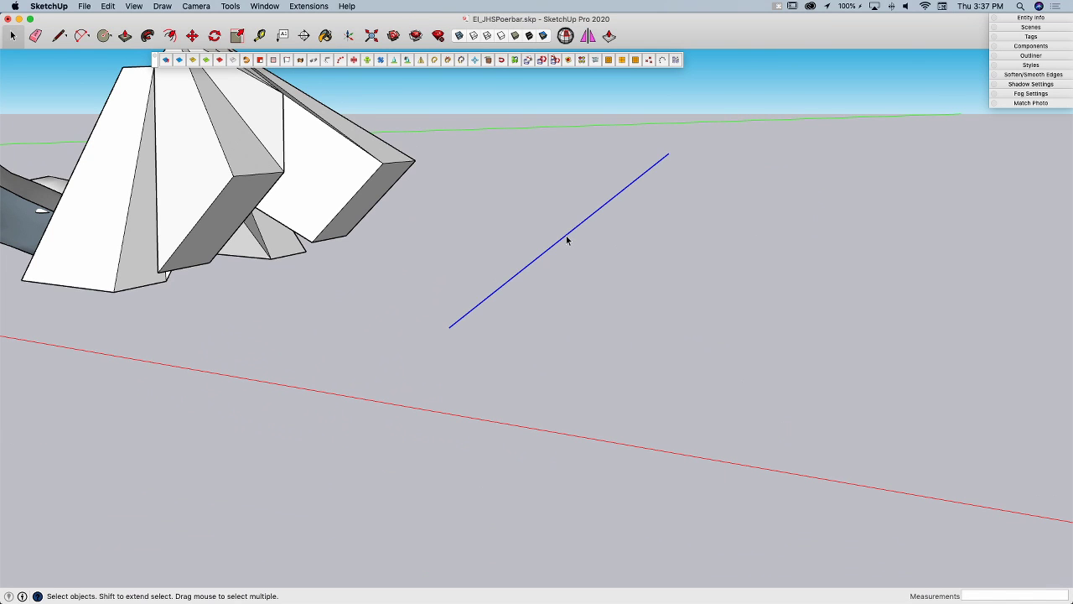
key(super+z)
- Divide the S-curve by Number into 80 equal segments and show the curve's entity info
middle_drag(683, 156, 712, 270)
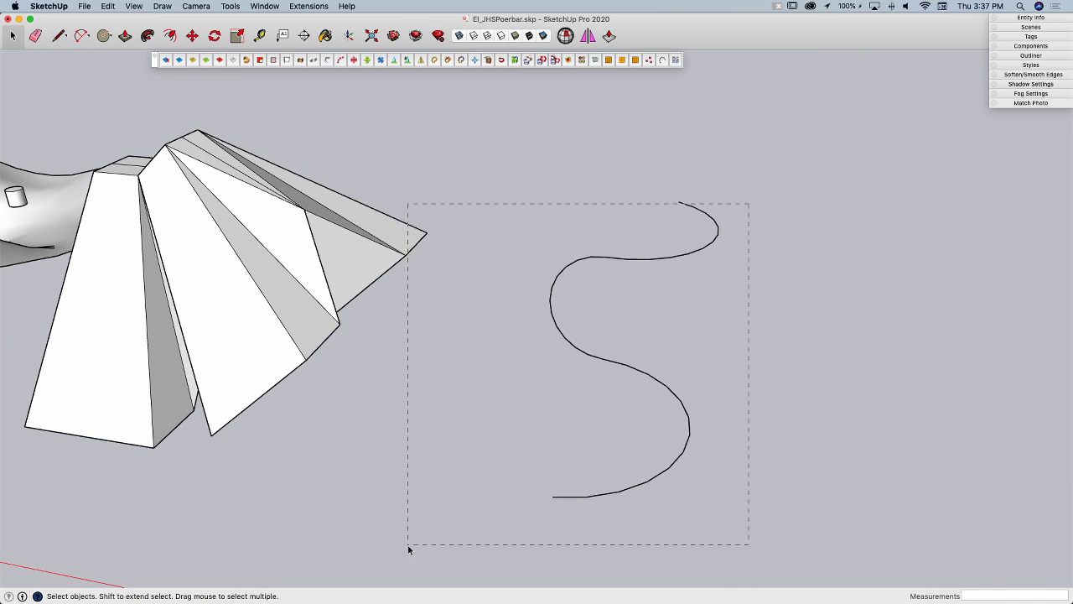
drag(408, 545, 408, 545)
middle_drag(503, 549, 524, 545)
drag(715, 101, 505, 514)
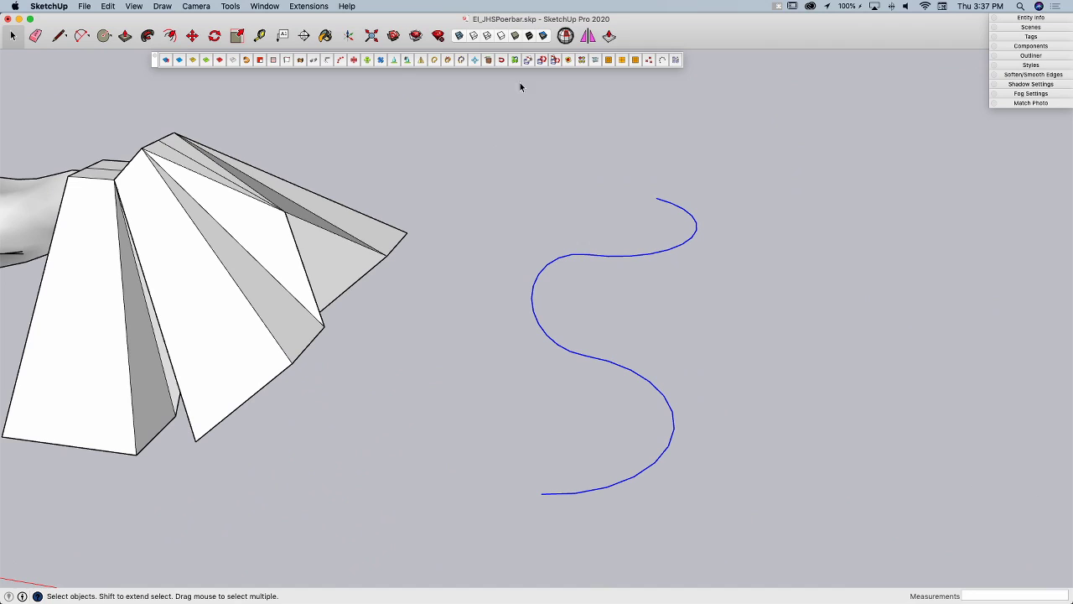
click(461, 60)
click(561, 164)
click(560, 154)
click(557, 183)
drag(556, 184, 479, 172)
text(80)
click(569, 209)
click(626, 256)
click(1031, 17)
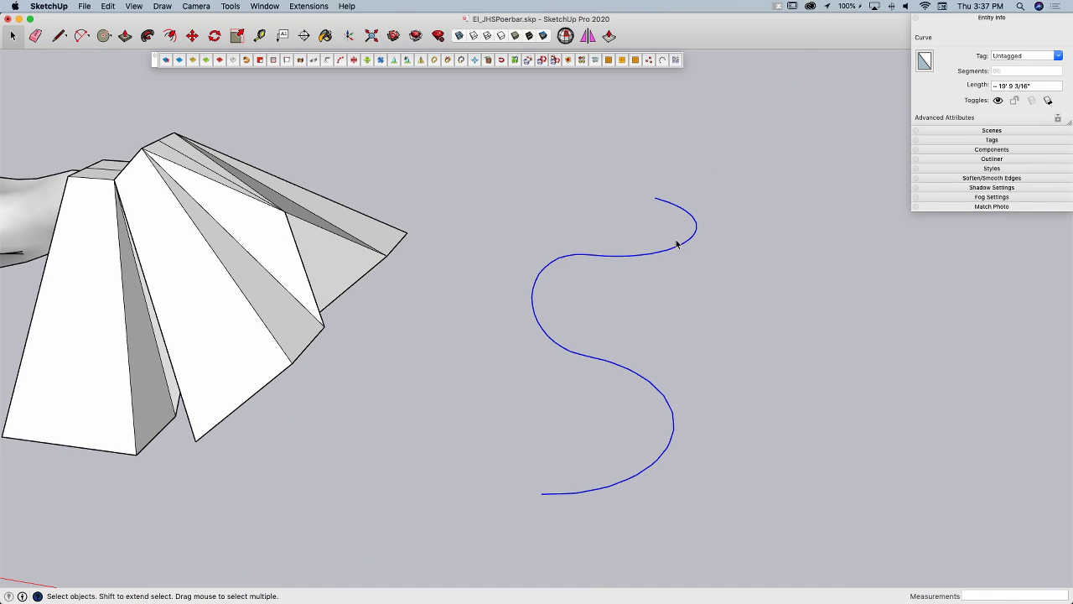
click(501, 261)
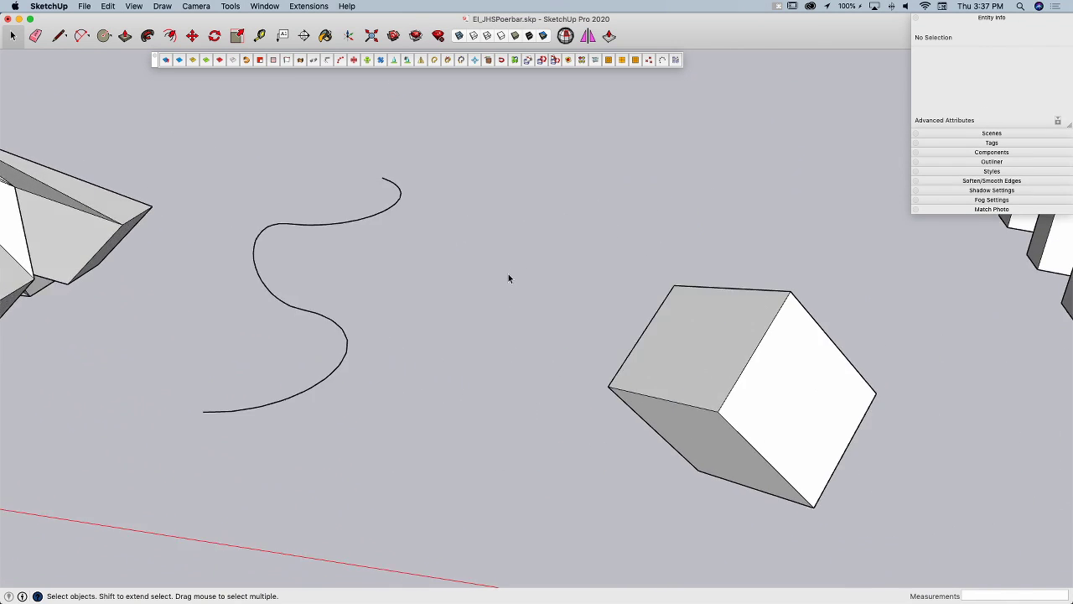
- Select the tilted cube group and nudge it in the positive Y direction in 3 15/16" increments
drag(495, 168, 846, 537)
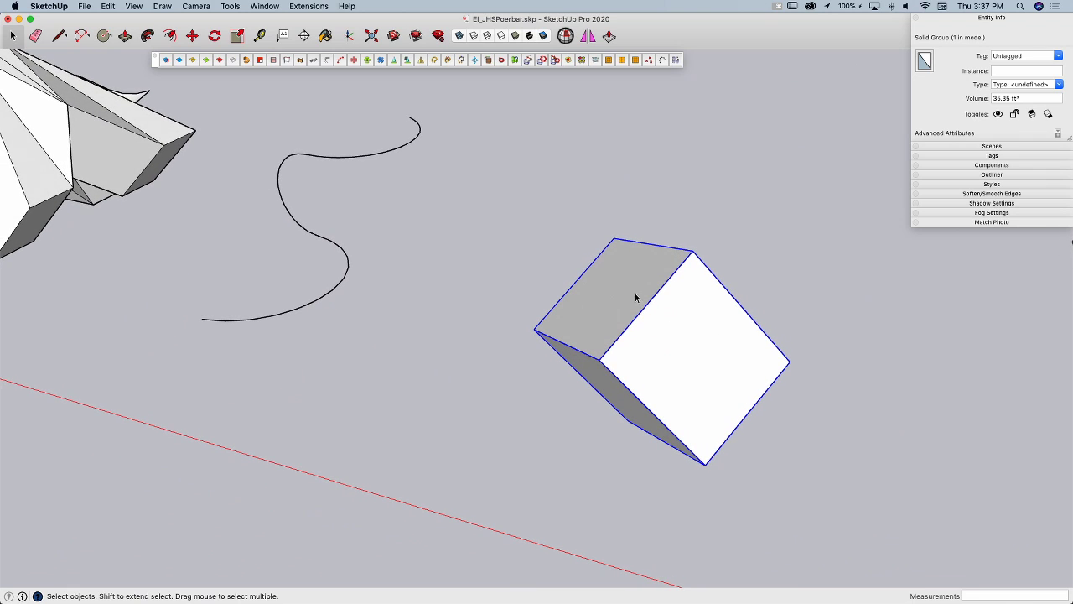
click(474, 60)
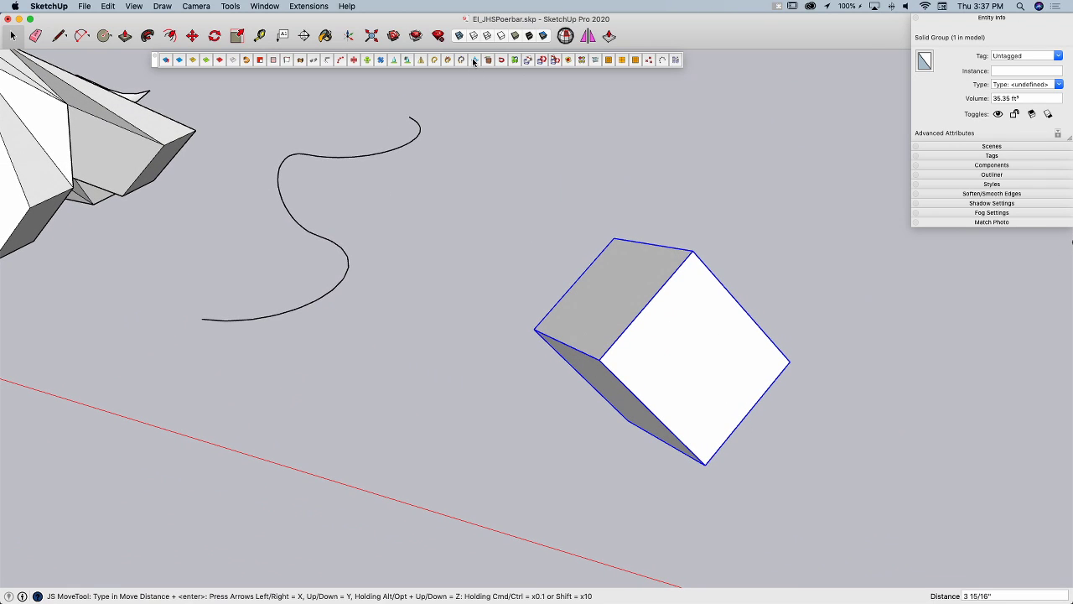
key(Up)
key(Up)
key(Up)
key(Up)
key(Up)
key(Up)
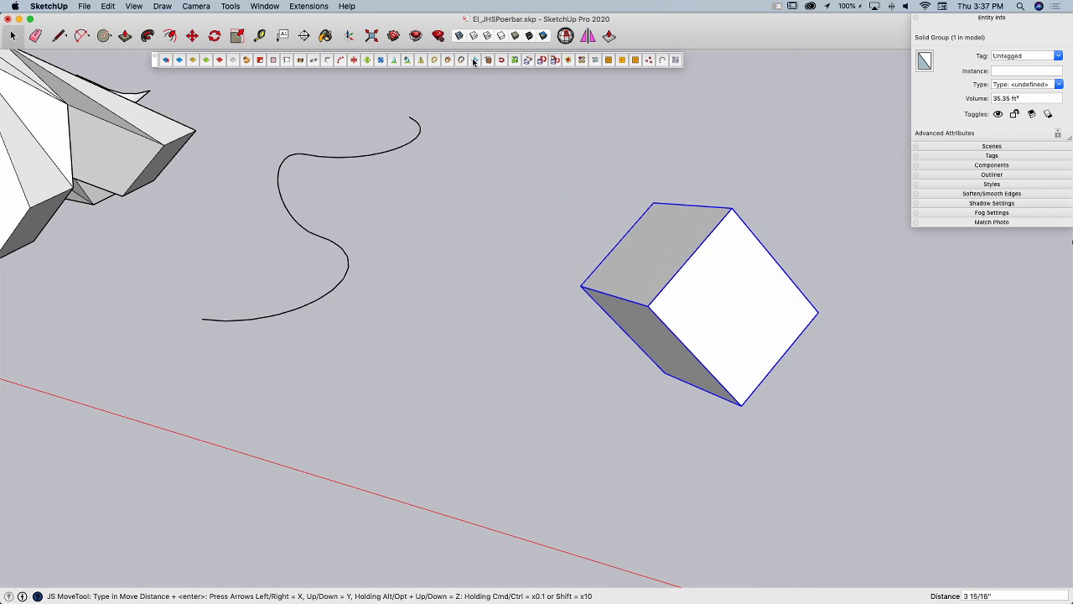
- Nudge the tilted cube back and forth along the X axis and back along Y in 3 15/16" increments
key(Right)
key(Right)
key(Left)
key(Left)
key(Left)
key(Down)
key(Down)
key(Down)
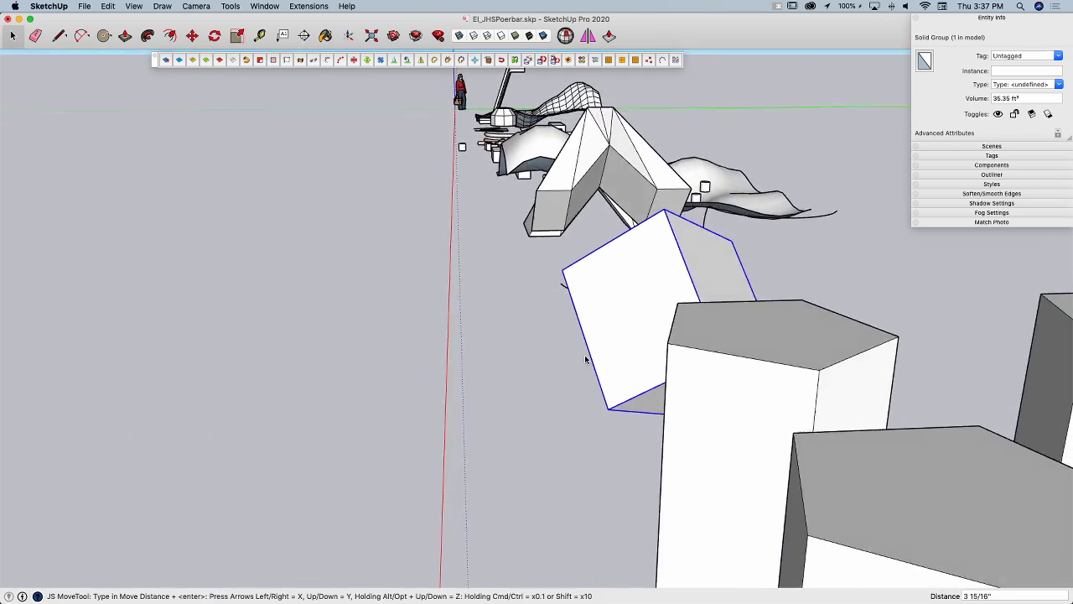
- Reorient the tilted cube to stand upright, using its lowest corner as the origin and points on its edges as directions
middle_drag(624, 367, 749, 281)
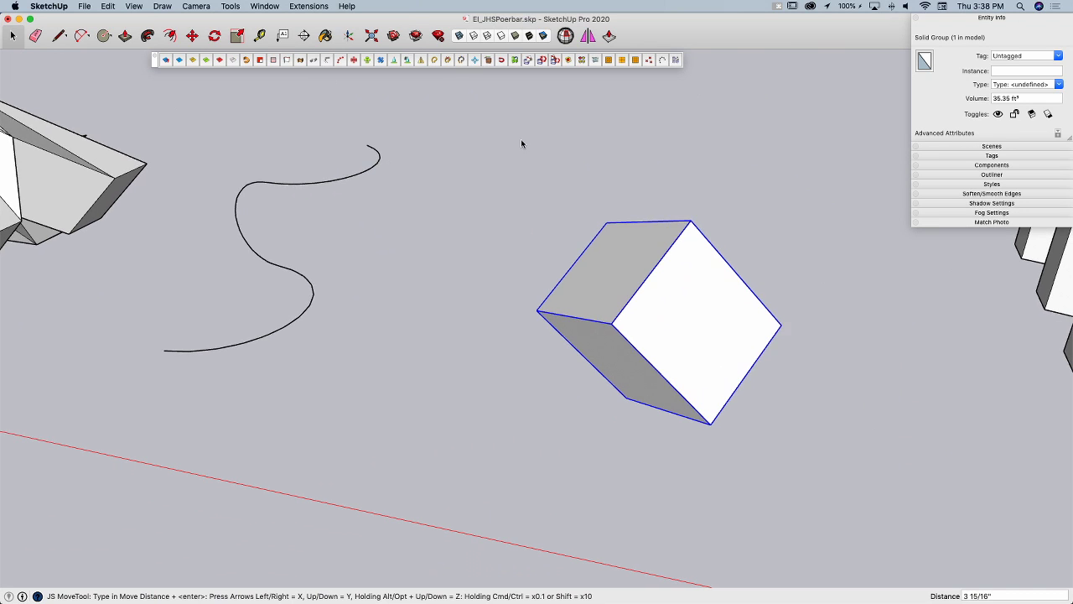
middle_drag(551, 145, 502, 242)
click(488, 61)
middle_drag(509, 389, 486, 403)
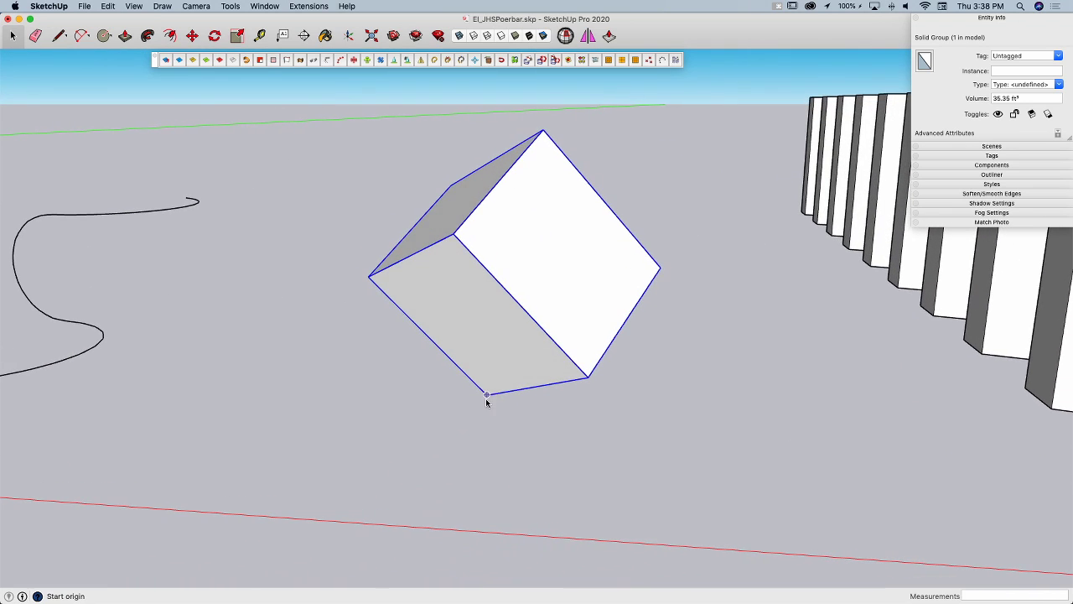
click(486, 394)
click(532, 388)
click(451, 357)
middle_drag(491, 412, 563, 392)
click(584, 372)
middle_drag(672, 382, 484, 398)
click(437, 426)
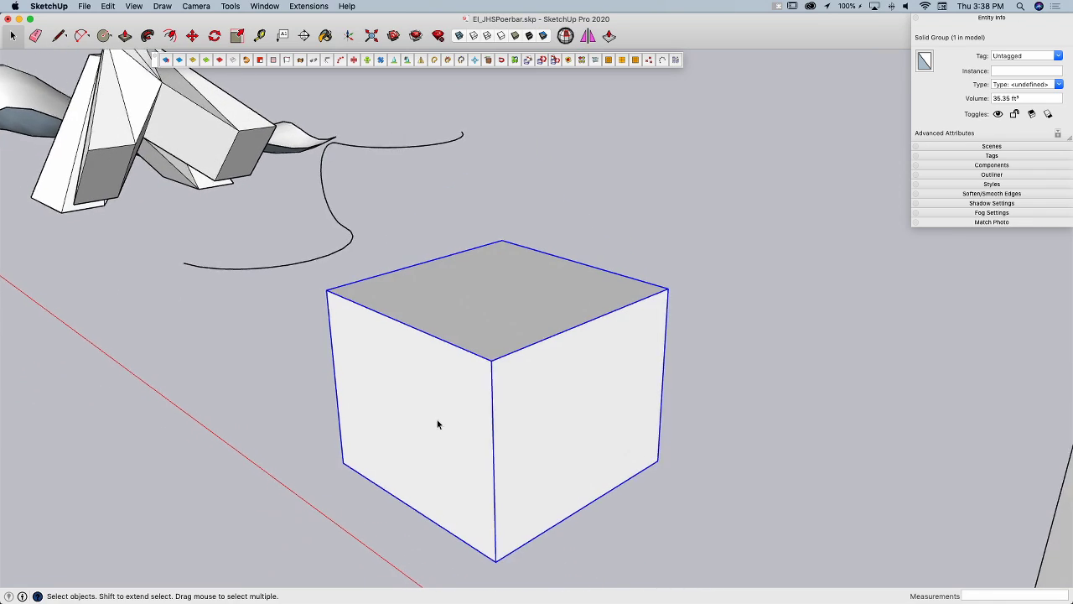
middle_drag(438, 427, 571, 261)
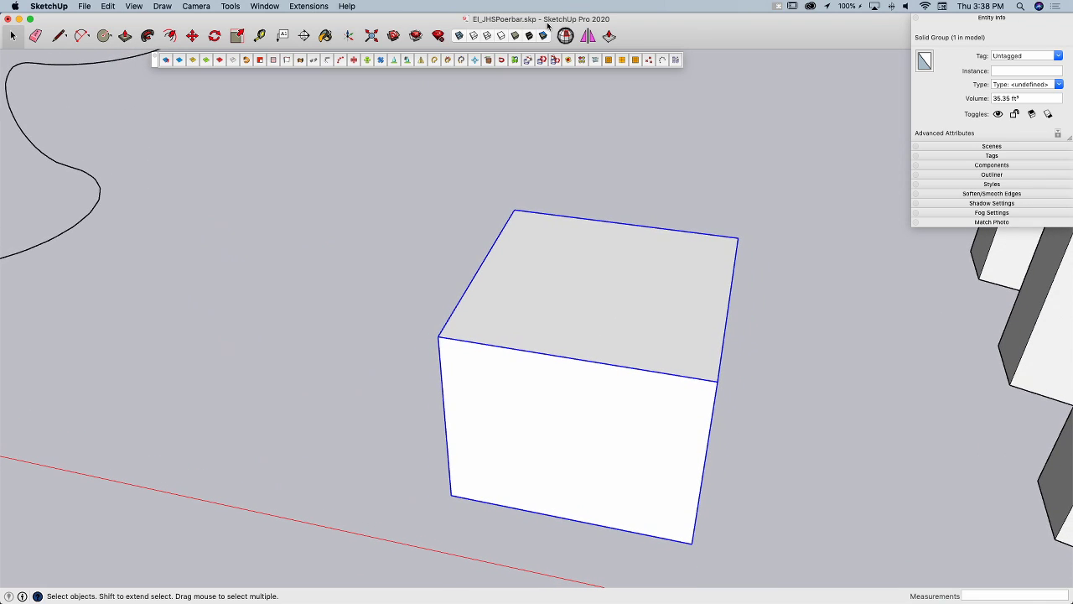
click(502, 59)
click(526, 303)
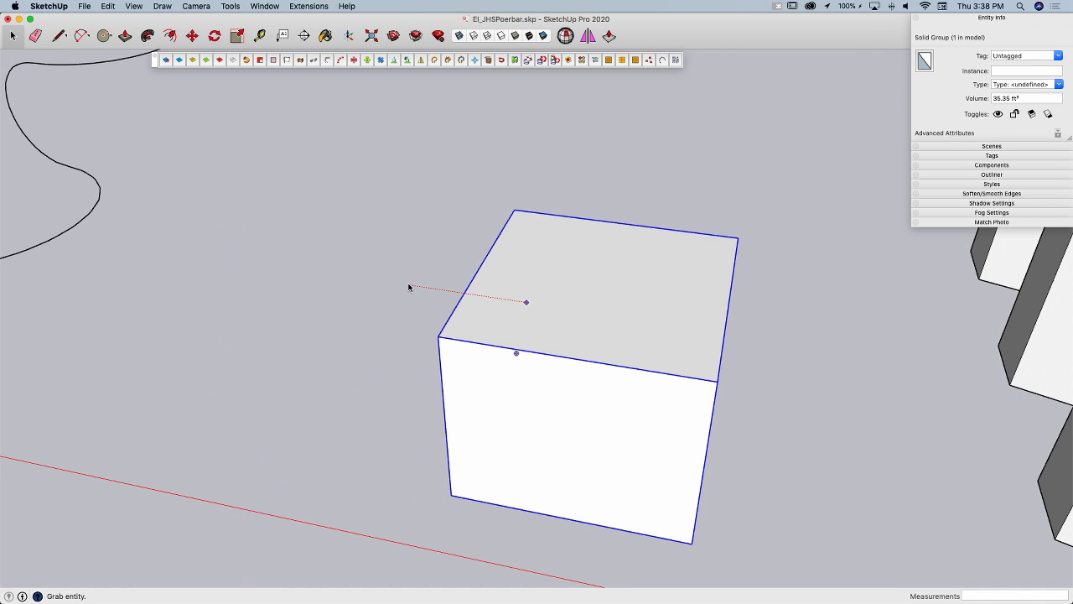
middle_drag(408, 286, 503, 321)
key(space)
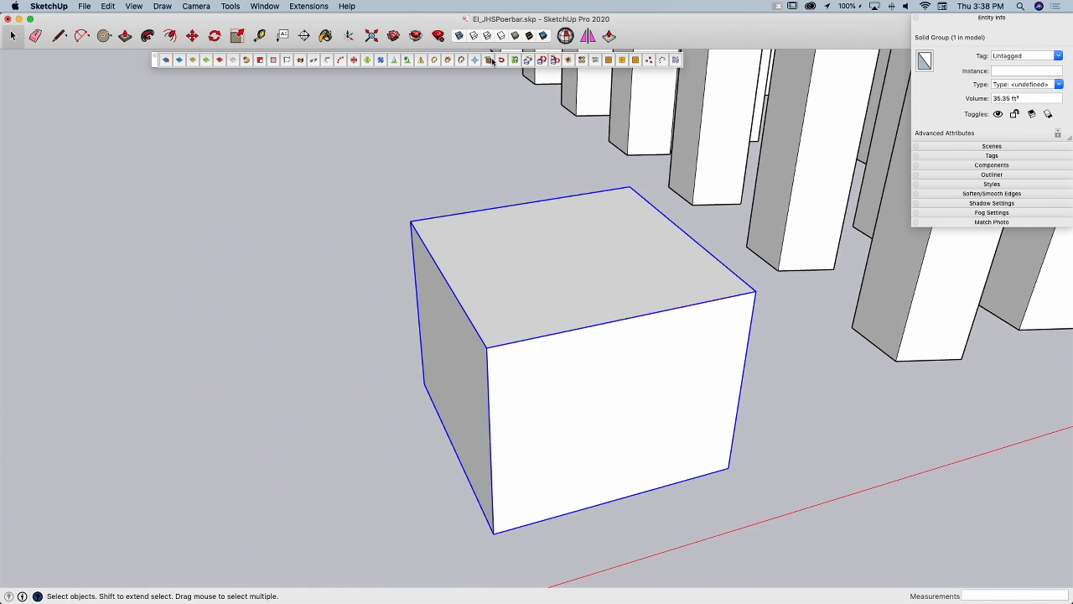
- Drag-rotate the cube about its lower corner, first by its bottom edge's midpoint and again by another edge midpoint
click(501, 60)
click(424, 386)
click(447, 434)
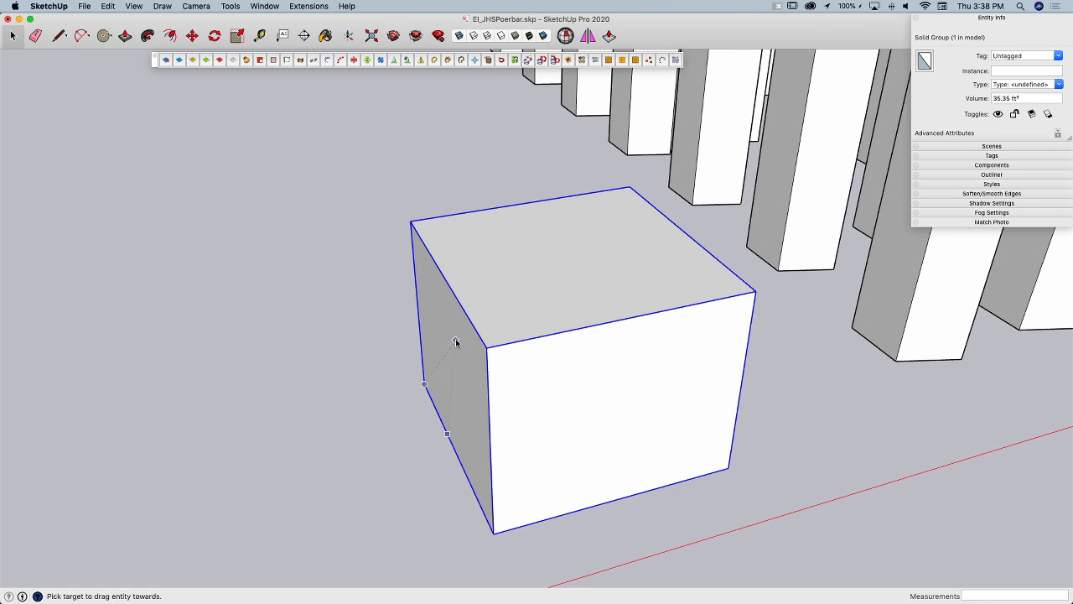
click(456, 342)
middle_drag(491, 496, 582, 372)
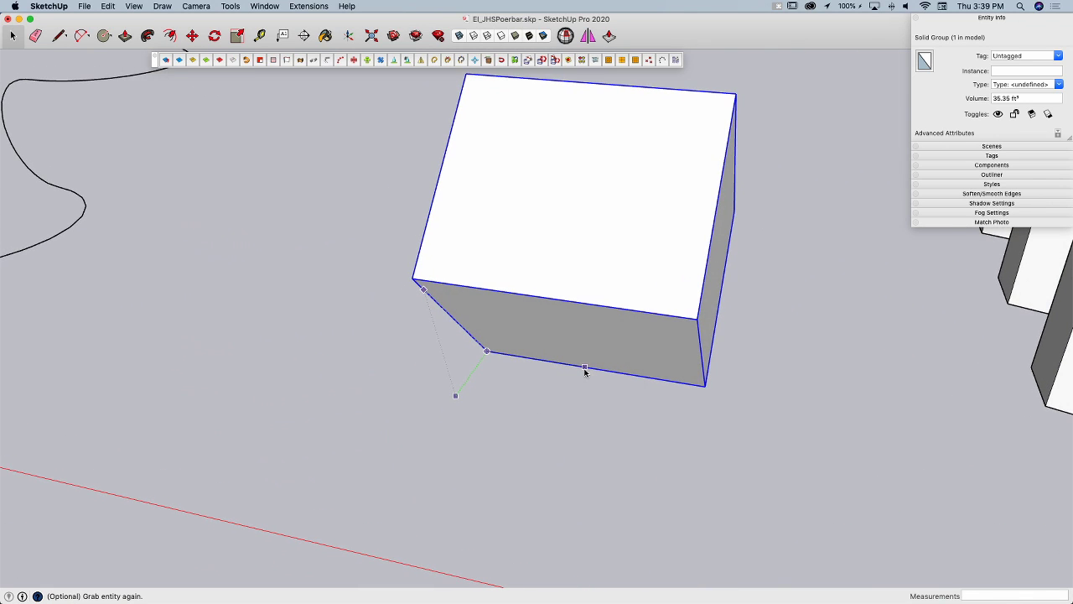
click(584, 367)
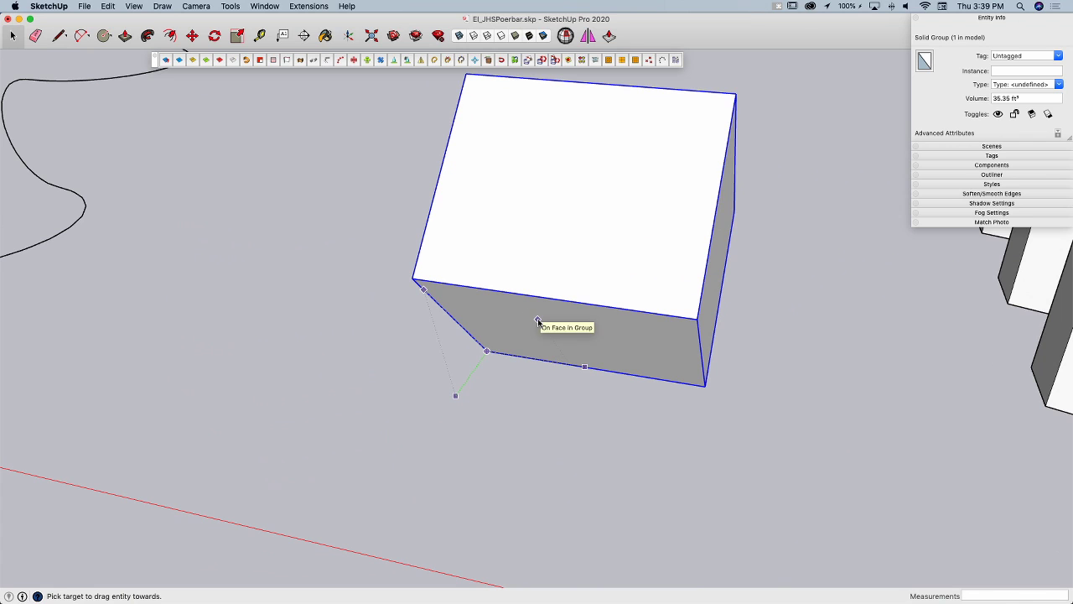
click(538, 318)
- Drag-rotate the cube about the midpoint of its lower front edge by a second point on that edge
middle_drag(537, 318, 579, 373)
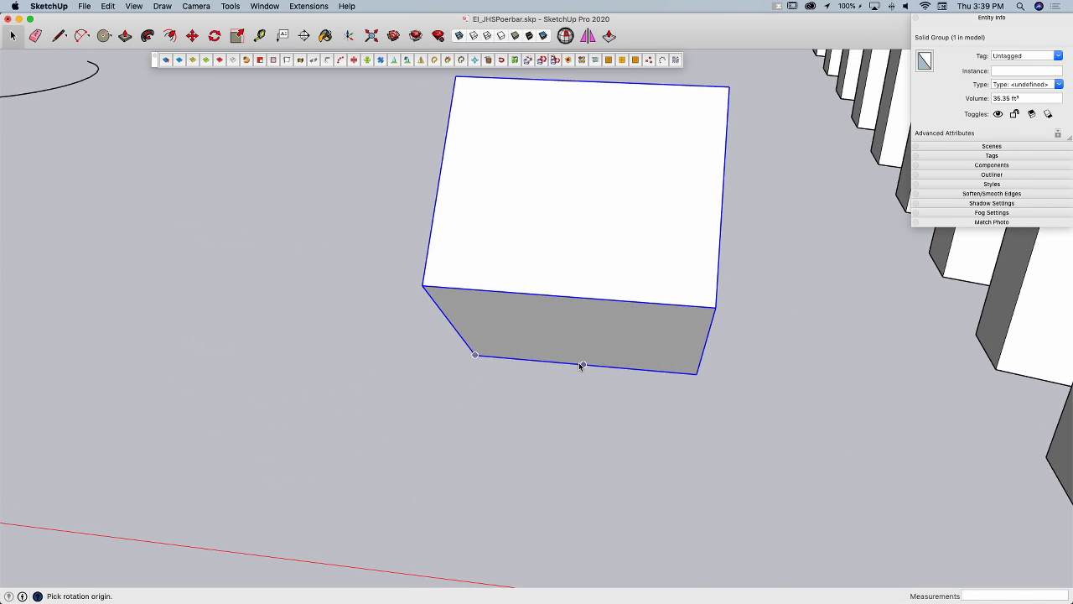
click(581, 366)
click(533, 360)
click(569, 323)
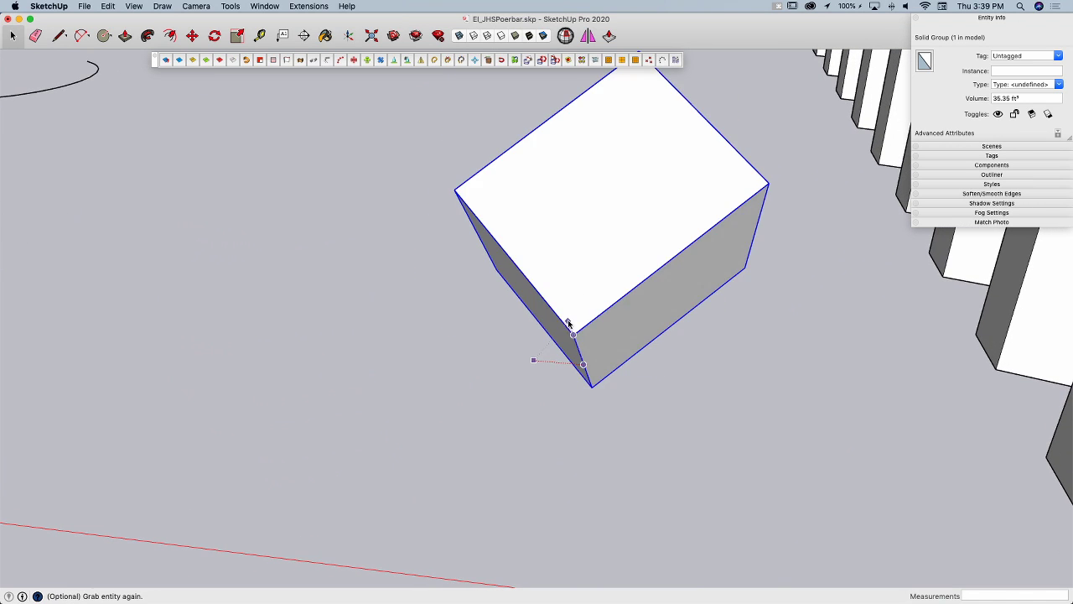
mouse_move(569, 323)
middle_down()
mouse_move(524, 489)
mouse_move(489, 489)
mouse_move(481, 391)
mouse_move(493, 324)
mouse_move(427, 354)
mouse_move(501, 305)
mouse_move(501, 342)
mouse_move(483, 362)
mouse_move(514, 407)
middle_up()
key(space)
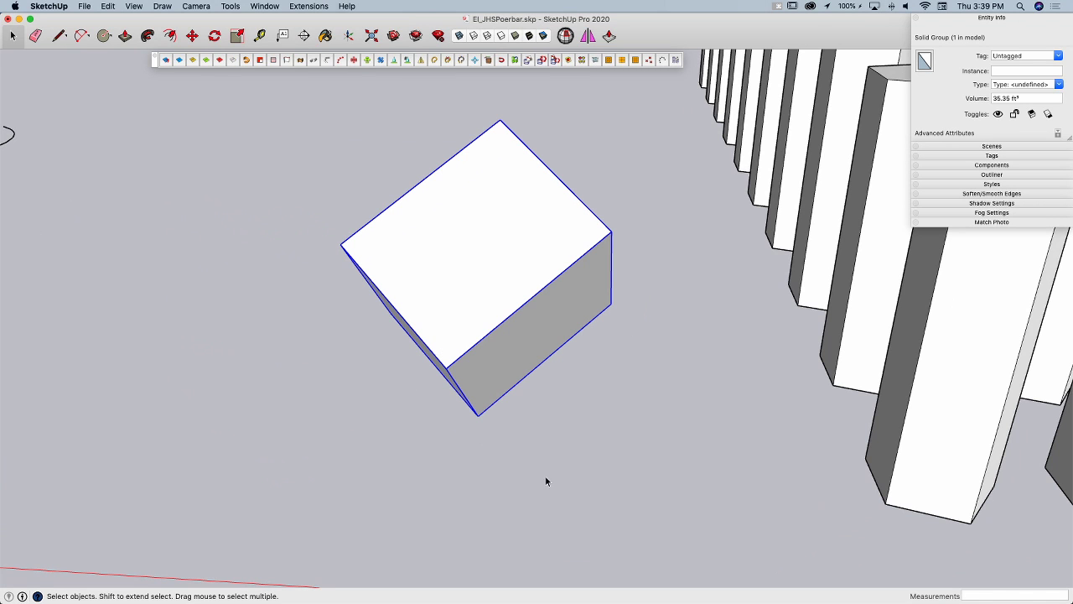
- Rotate the cube clockwise about the Z axis in repeated 15° increments, with a few counterclockwise increments in between
mouse_move(437, 352)
middle_down()
mouse_move(528, 416)
mouse_move(462, 408)
mouse_move(439, 386)
mouse_move(480, 341)
mouse_move(487, 374)
mouse_move(413, 323)
mouse_move(409, 260)
mouse_move(477, 235)
mouse_move(395, 246)
mouse_move(407, 240)
mouse_move(428, 263)
mouse_move(418, 232)
mouse_move(381, 215)
mouse_move(465, 149)
middle_up()
middle_drag(402, 232, 504, 63)
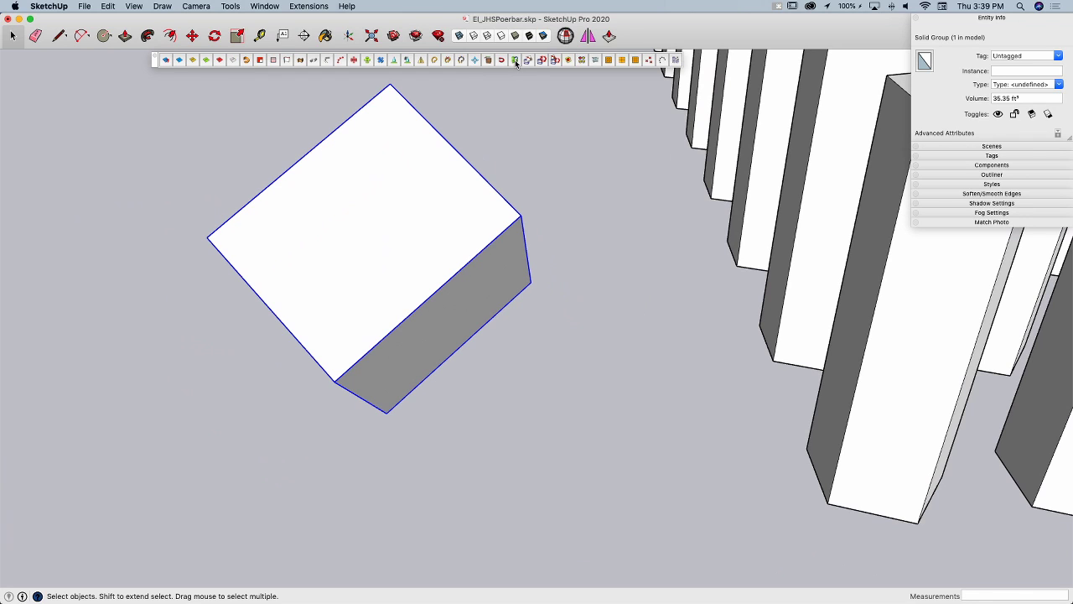
click(515, 62)
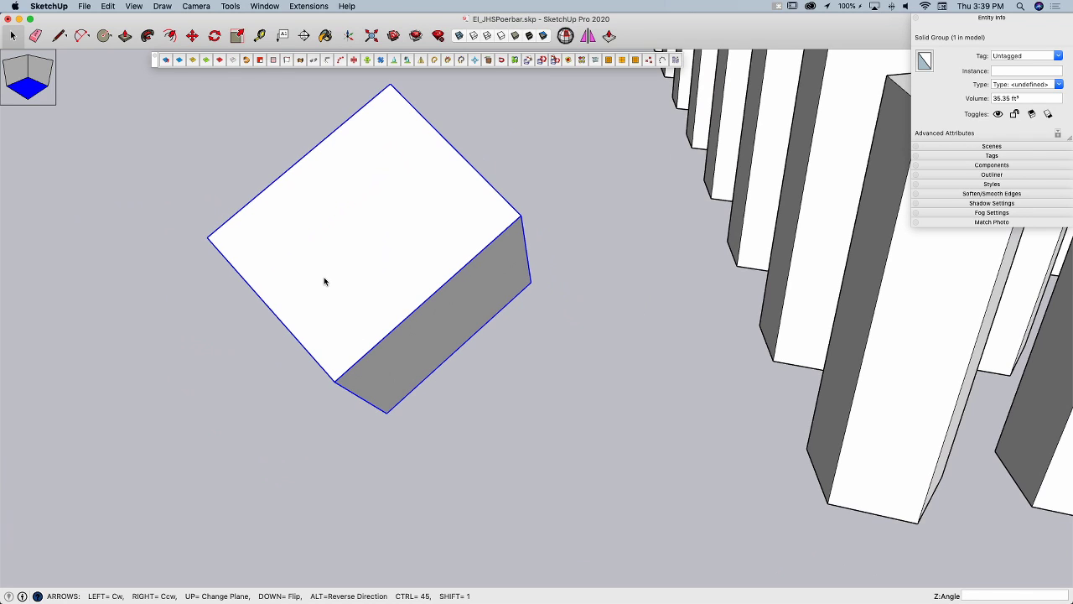
key(Left)
key(Left)
key(Left)
key(Left)
key(Left)
key(Left)
key(Left)
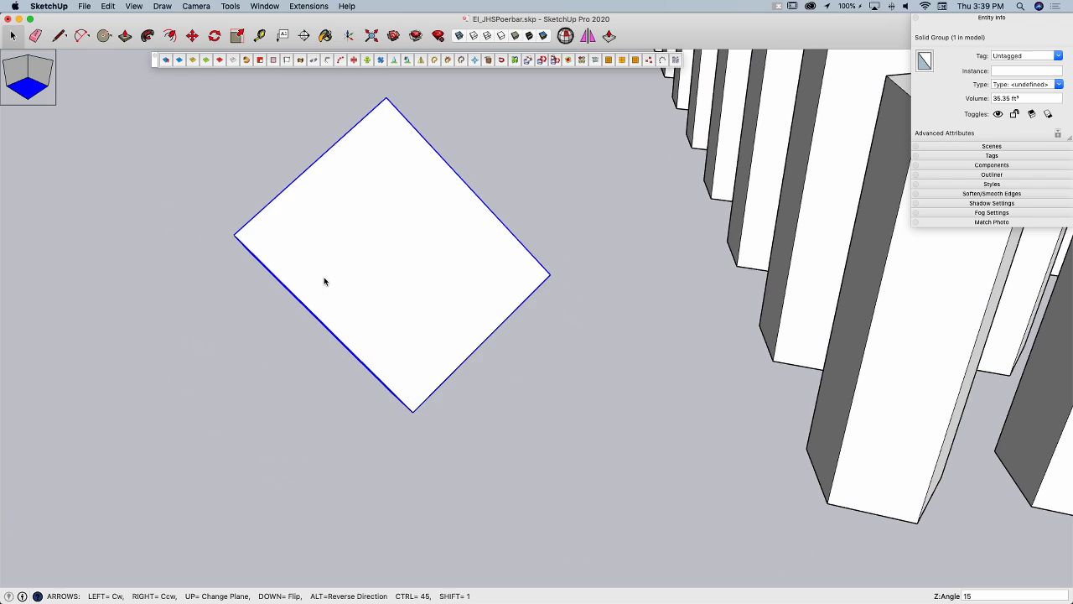
key(Left)
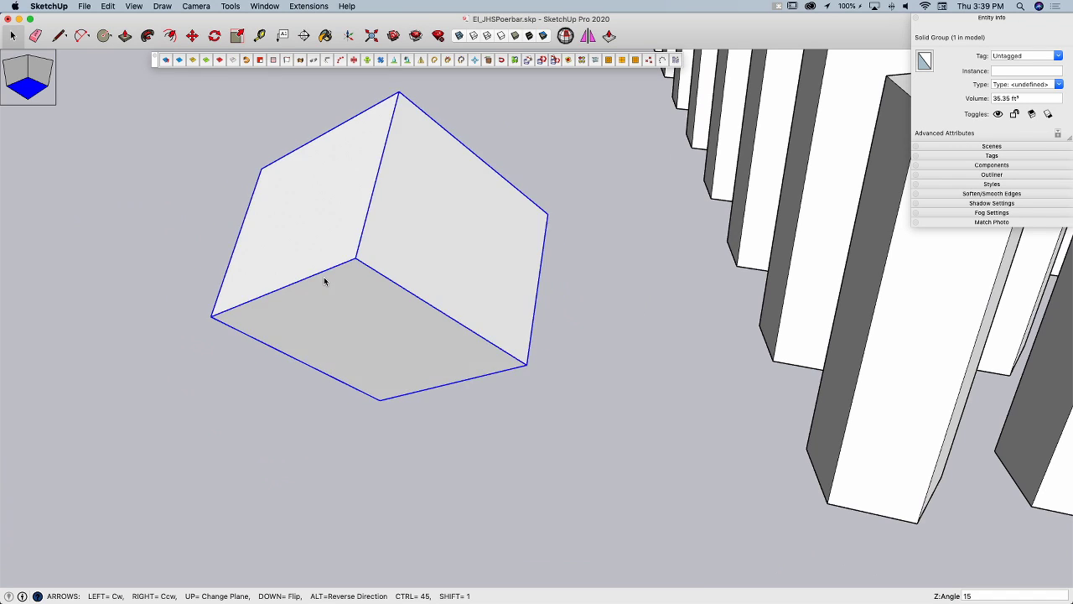
key(Left)
key(Right)
key(Right)
key(Right)
key(Left)
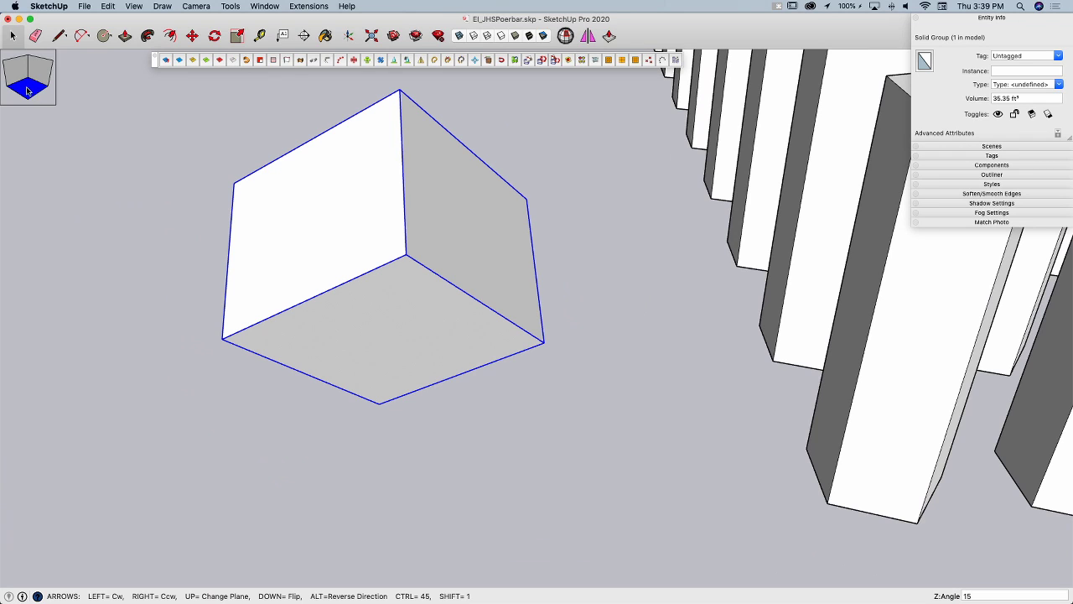
- Switch the rotation plane to the X axis and rotate the cube clockwise in repeated 15° increments
key(Up)
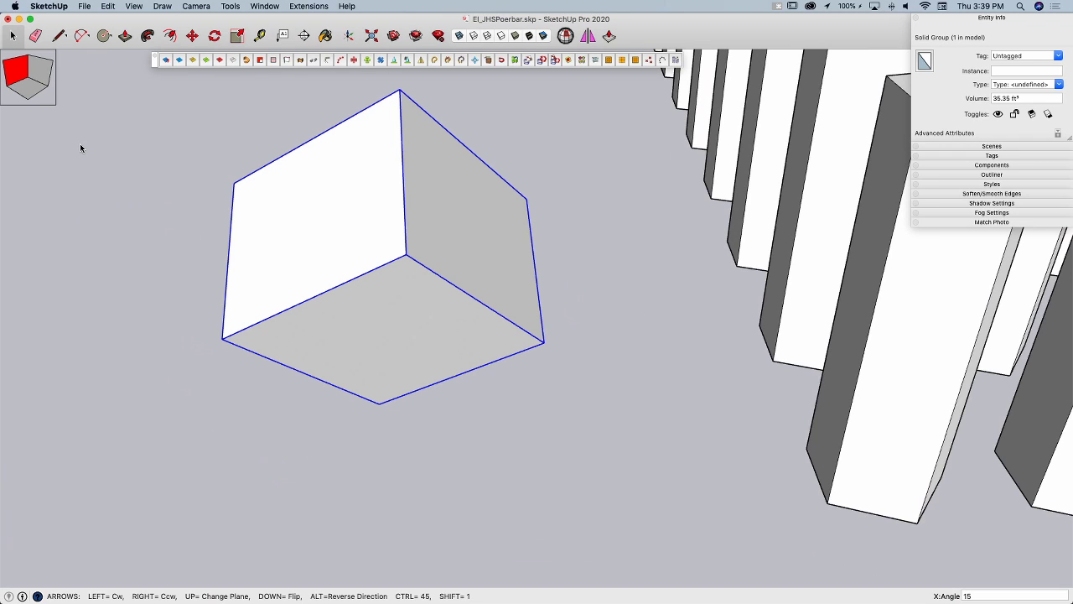
key(Left)
key(Left)
key(Left)
key(Left)
key(Left)
key(Left)
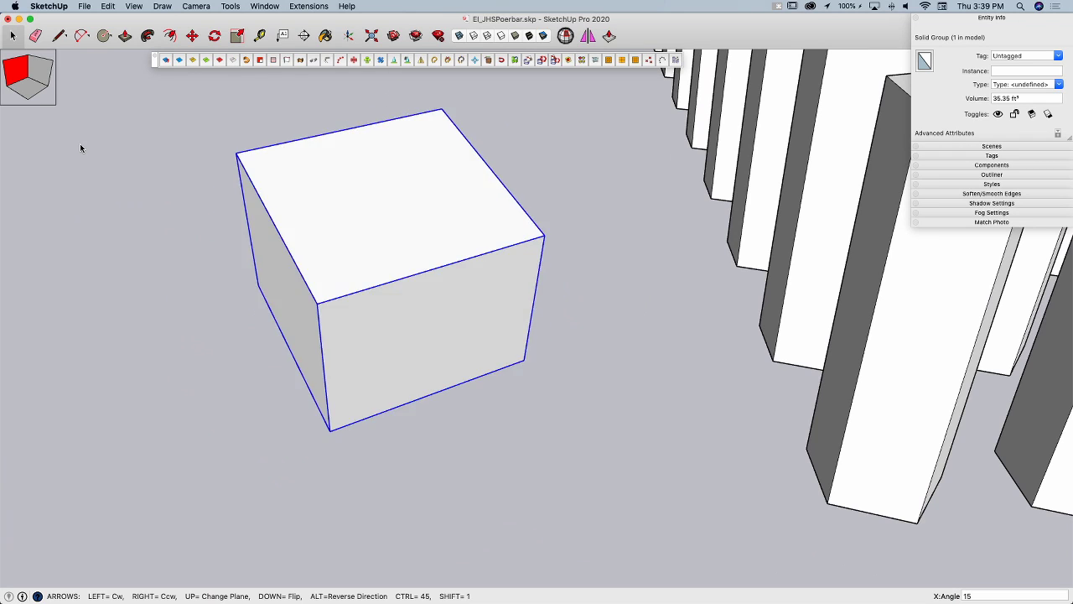
- Switch the rotation plane to the Y axis and rotate the cube clockwise in repeated 15° increments
key(Up)
key(Left)
key(Left)
key(Left)
key(Left)
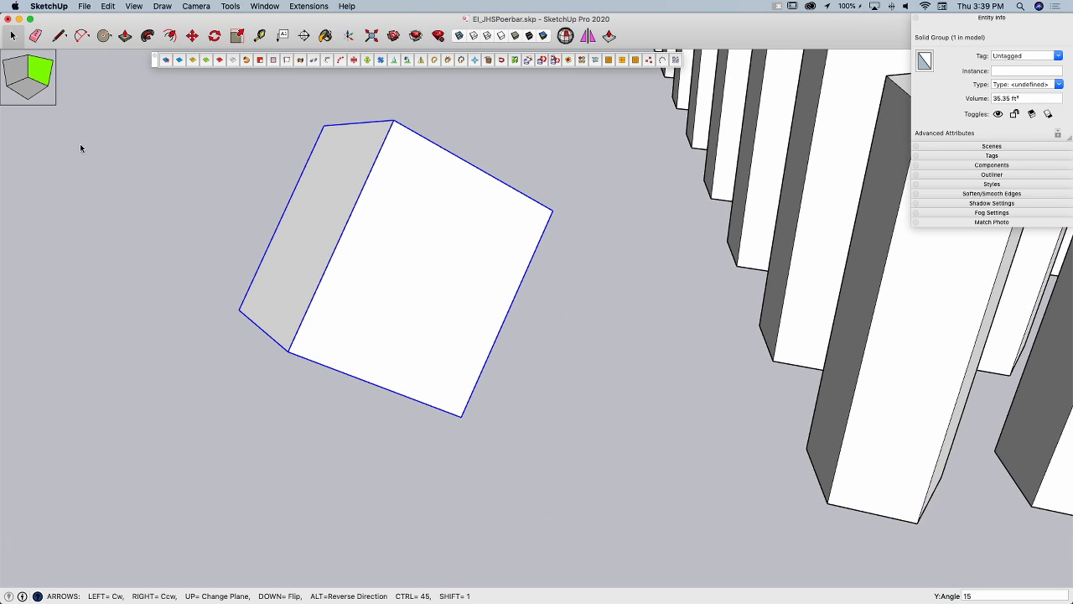
- Switch the rotation plane back to the Z axis and rotate the cube clockwise in repeated 15° increments
key(Up)
key(Left)
key(Left)
key(Left)
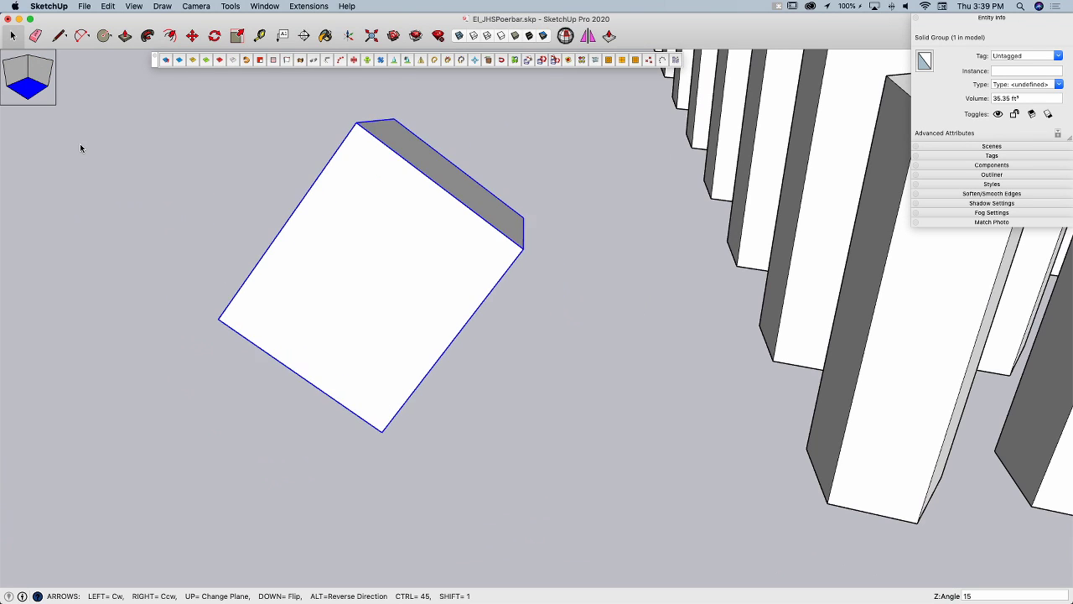
key(Left)
key(Left)
- Select all 100 prisms in the grid, try random height scaling and undo it, and randomize their heights and rotations
middle_drag(81, 145, 17, 234)
middle_drag(362, 232, 377, 189)
middle_drag(470, 310, 437, 286)
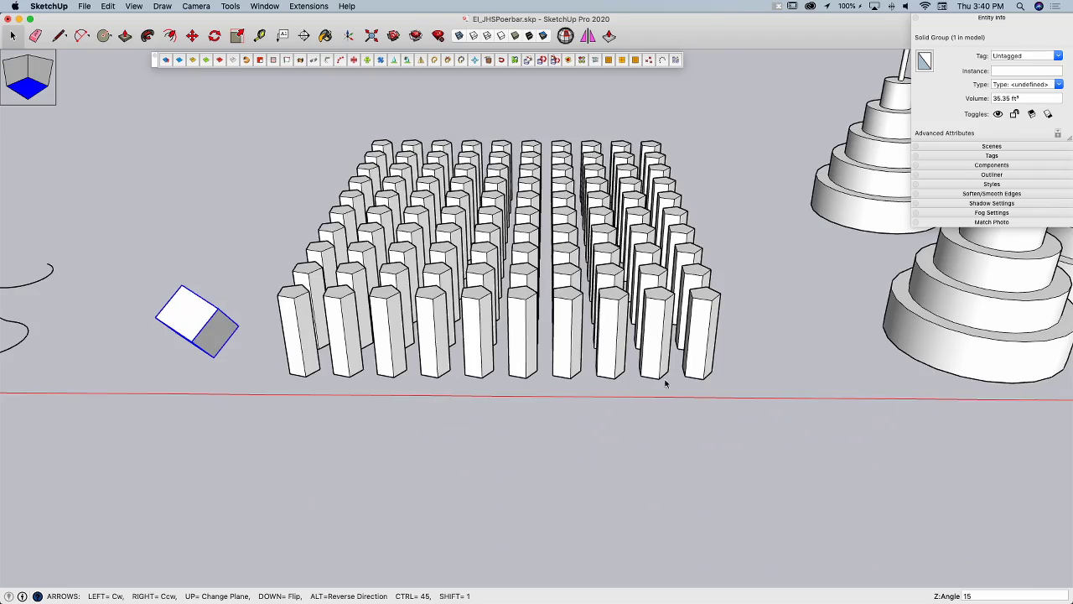
key(space)
drag(413, 301, 760, 452)
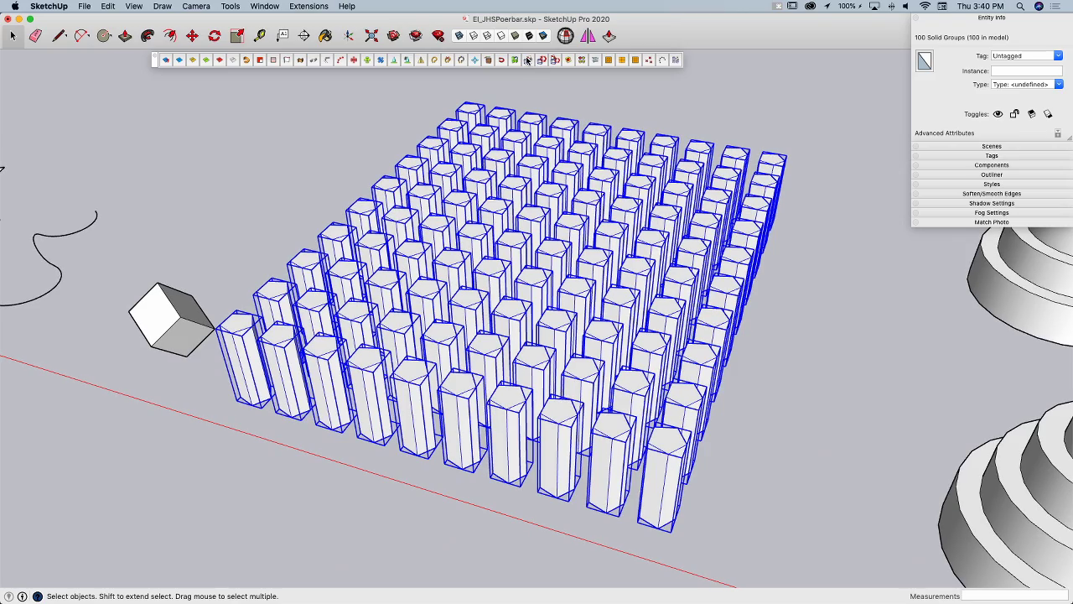
click(528, 60)
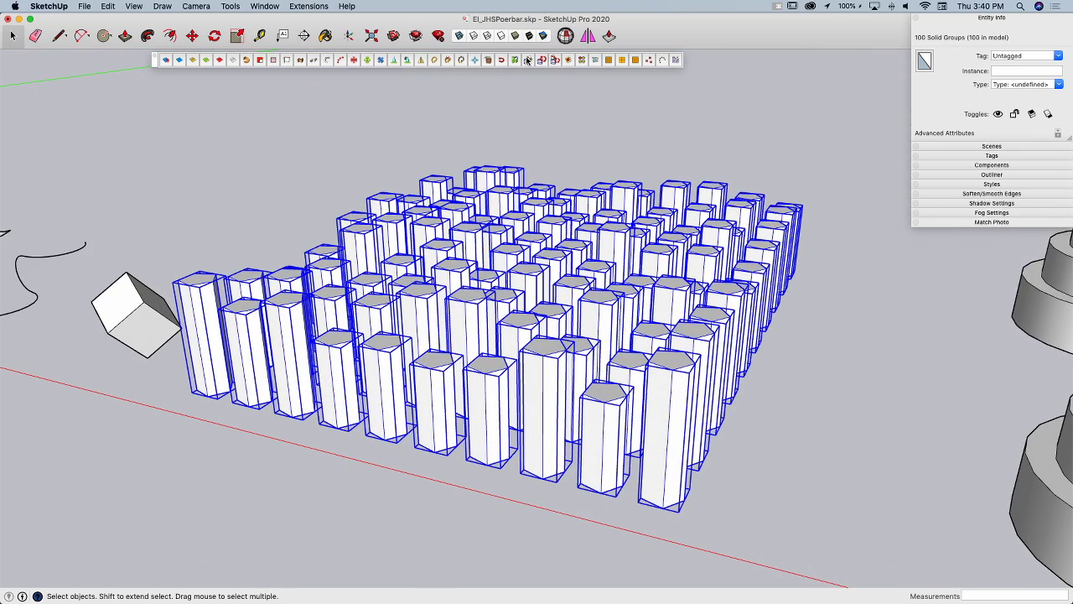
click(527, 60)
click(528, 60)
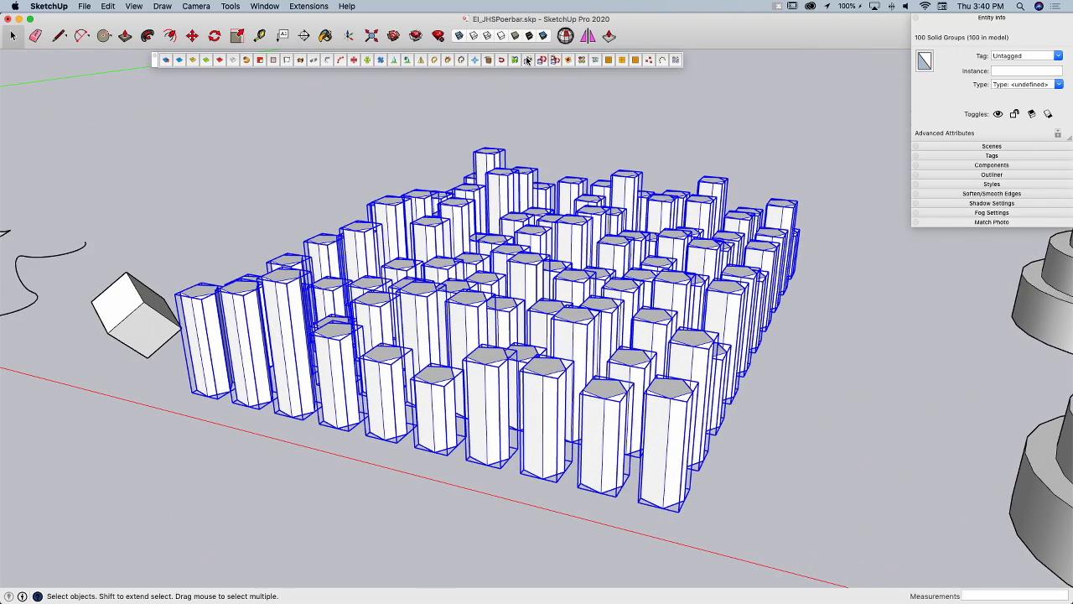
key(super+z)
key(super+z)
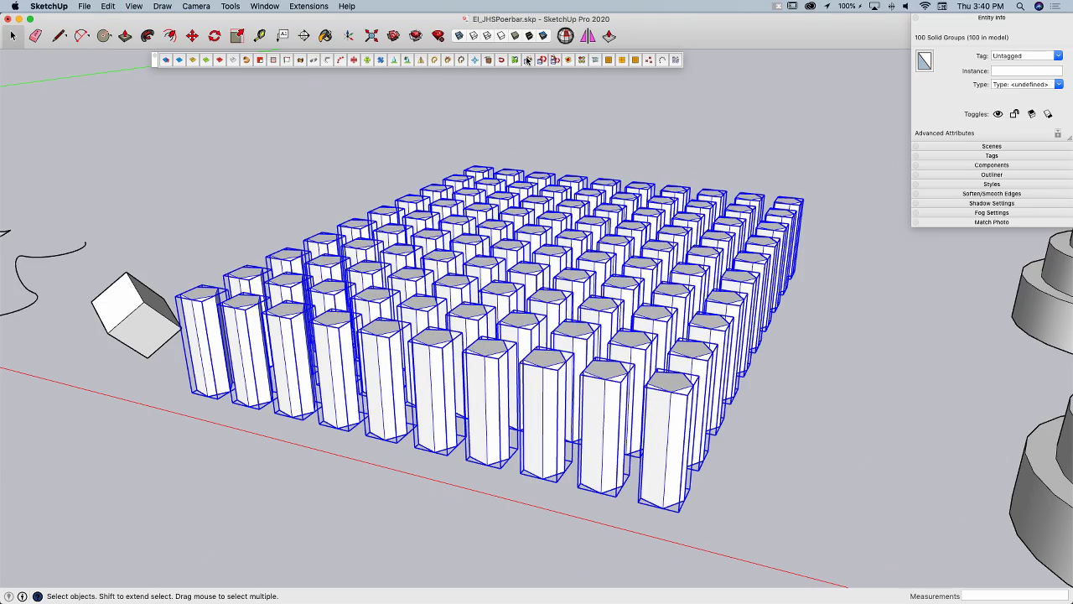
click(542, 61)
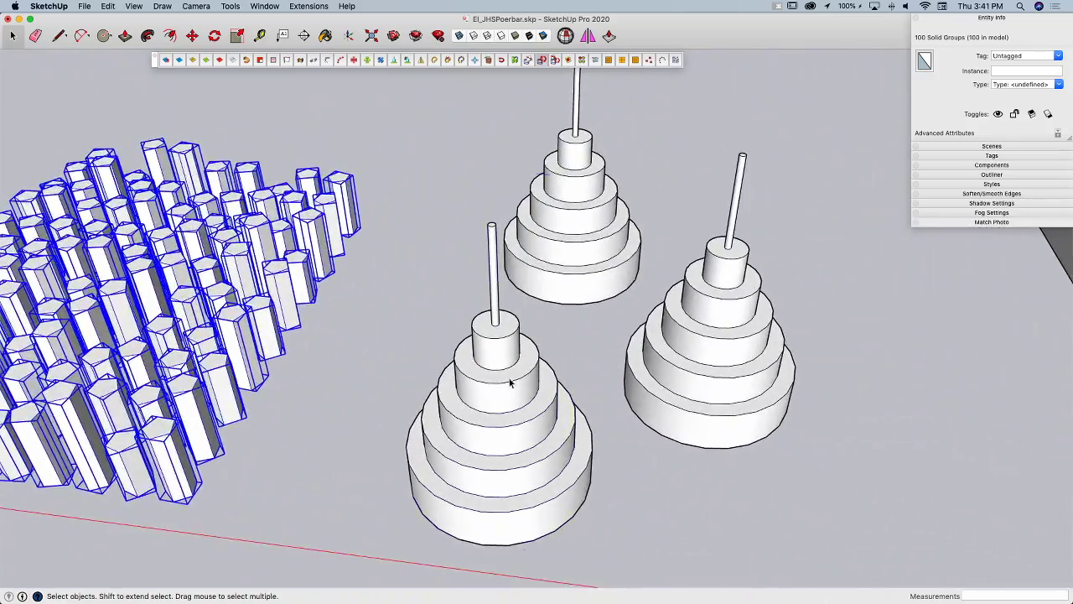
- Replace all instances of the round stepped component with bounding-box proxies and inspect the individual proxies
click(509, 383)
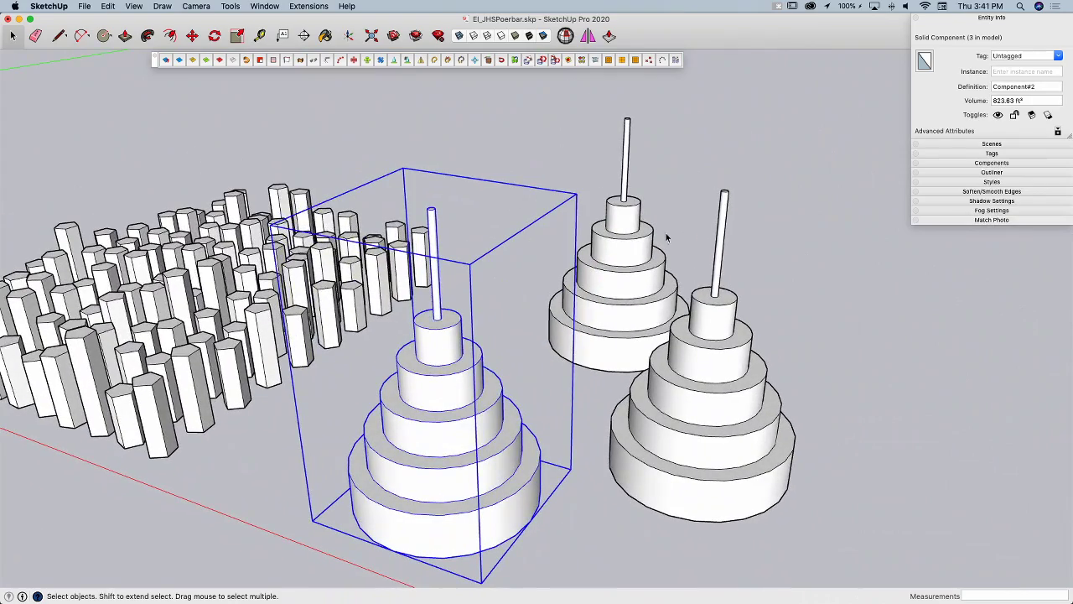
click(568, 60)
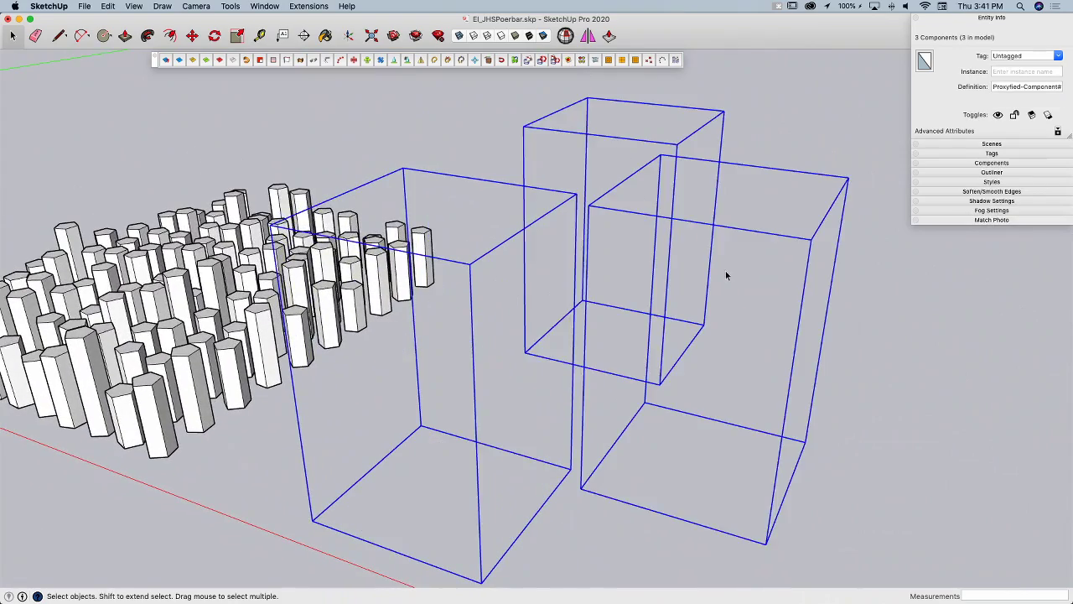
click(818, 304)
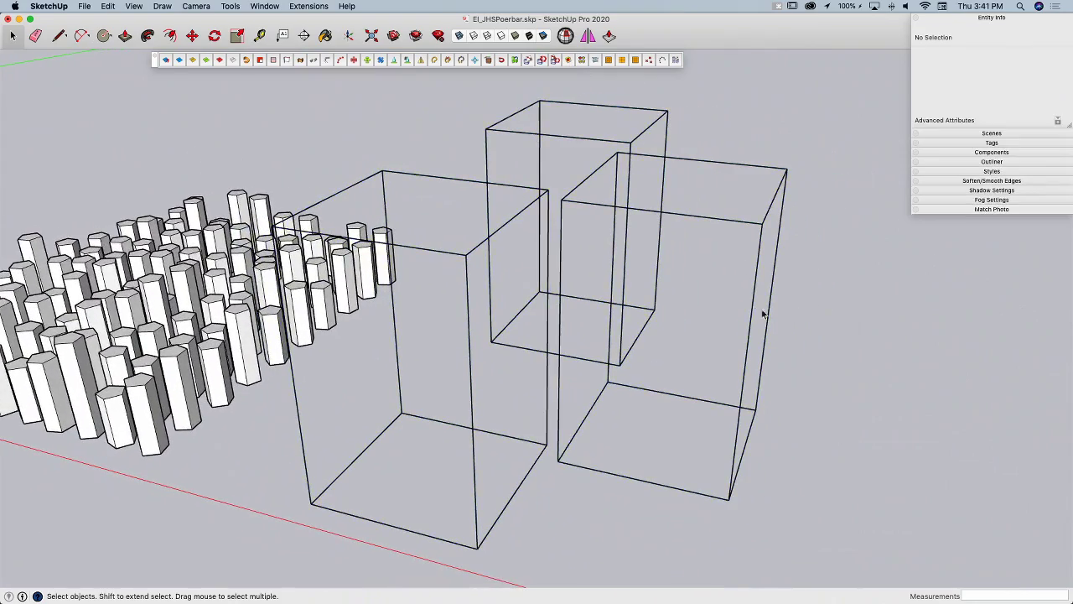
click(598, 207)
click(508, 227)
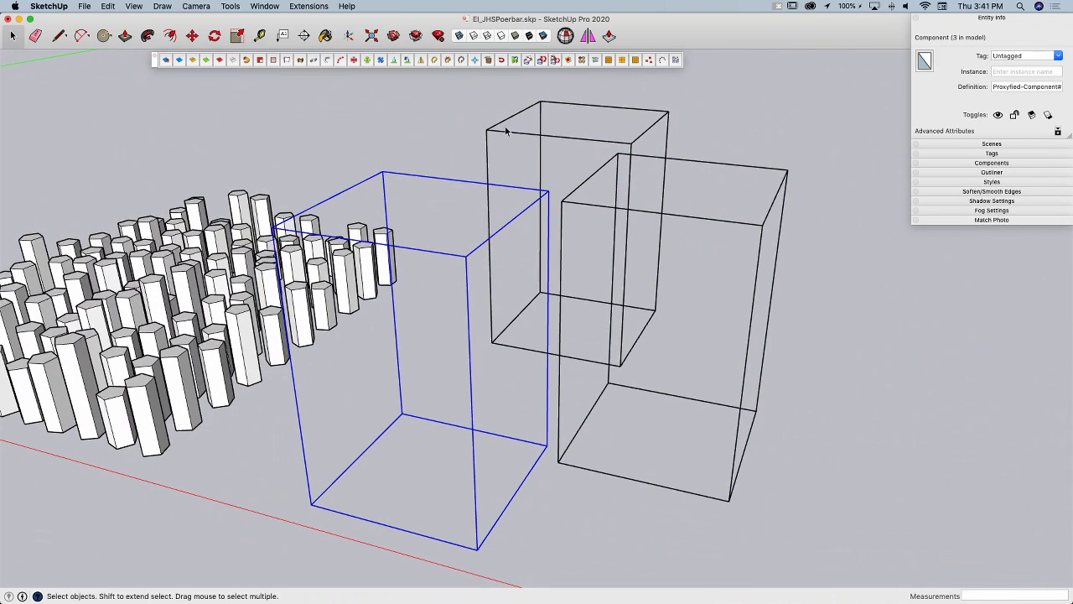
click(506, 134)
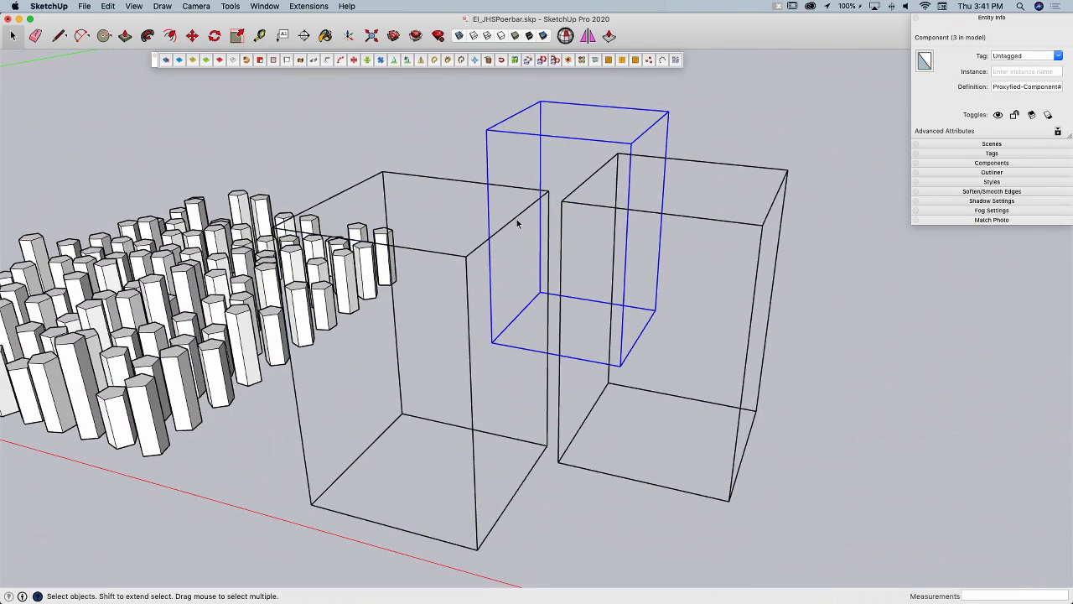
middle_drag(516, 251, 642, 201)
middle_drag(398, 232, 569, 67)
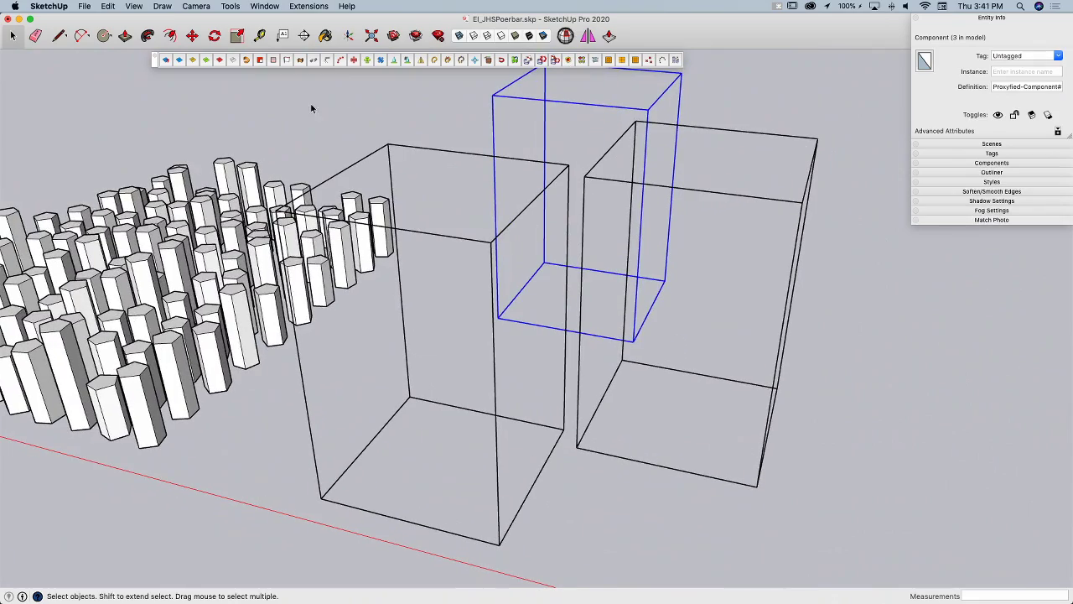
middle_drag(776, 286, 672, 264)
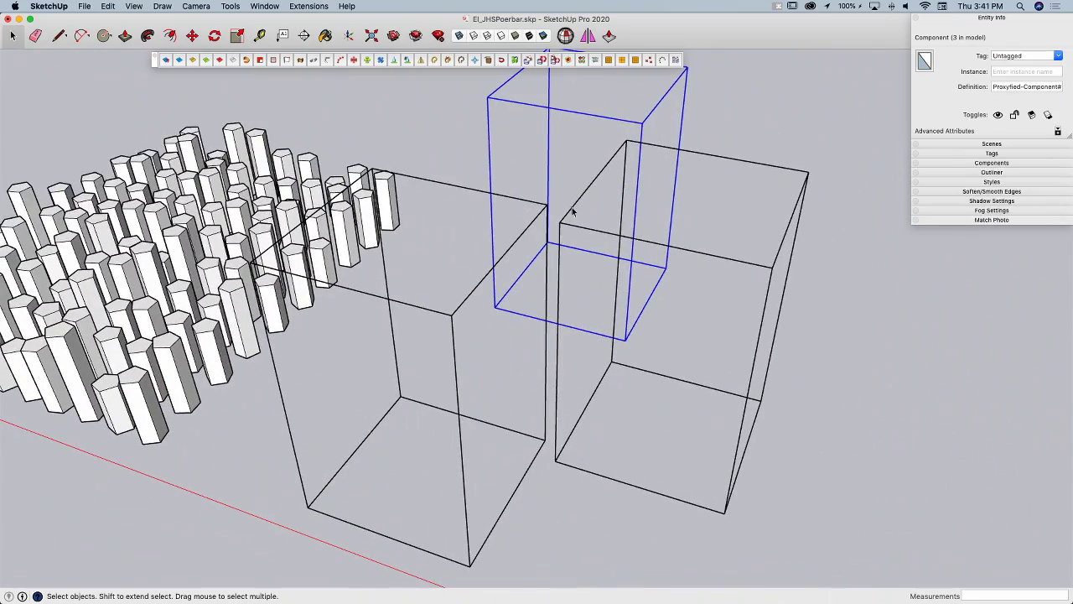
- Restore the proxies to the full round stepped components, toggle the proxy display once more, and clear the selection
click(567, 60)
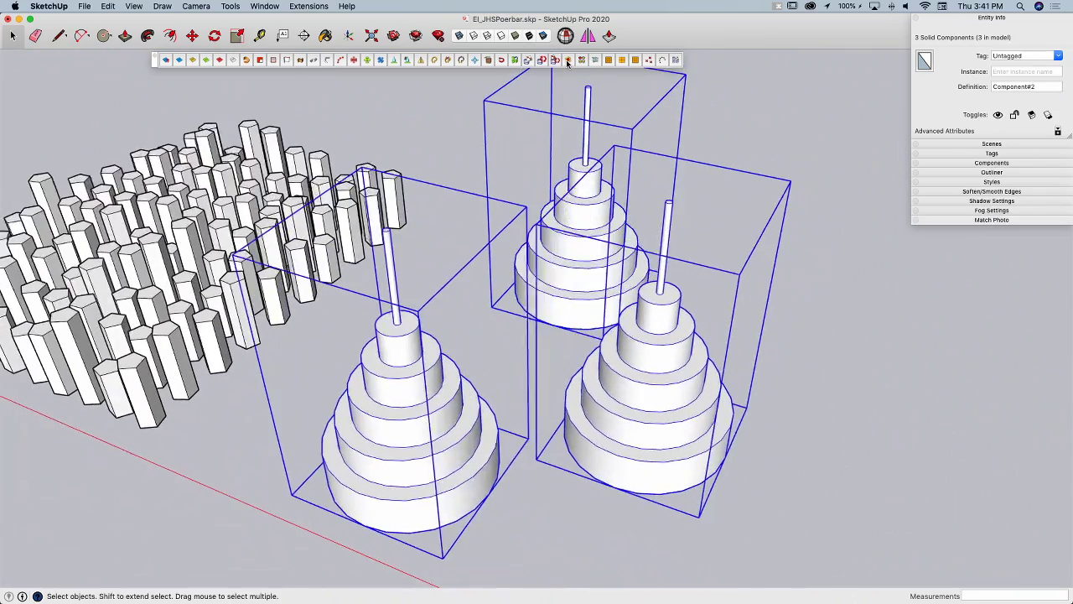
click(567, 61)
click(568, 60)
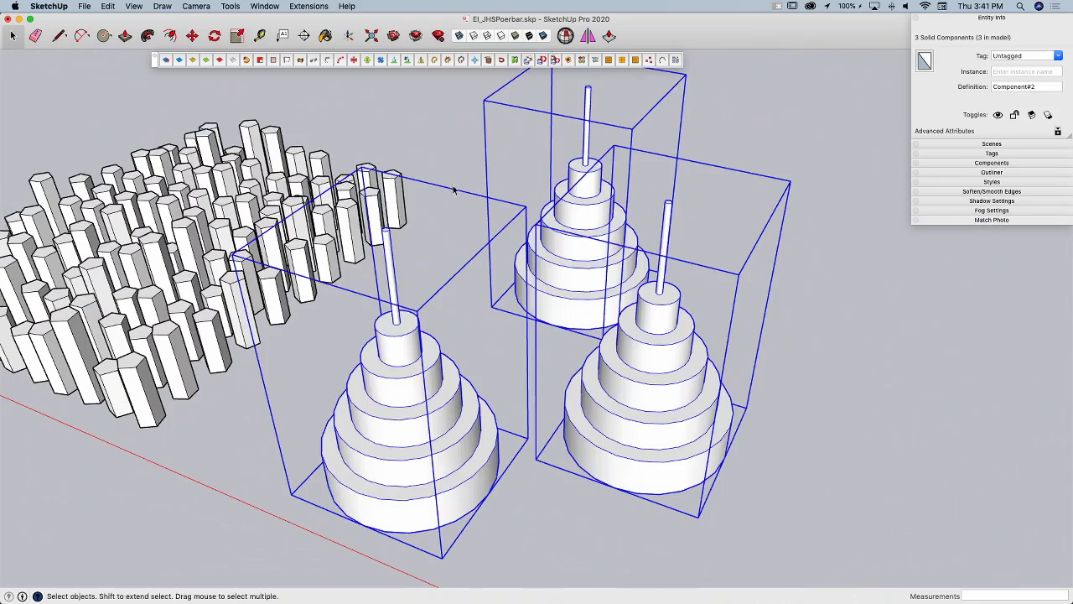
click(550, 133)
- Replace only the front square stepped component with the round stepped component
middle_drag(550, 133, 570, 108)
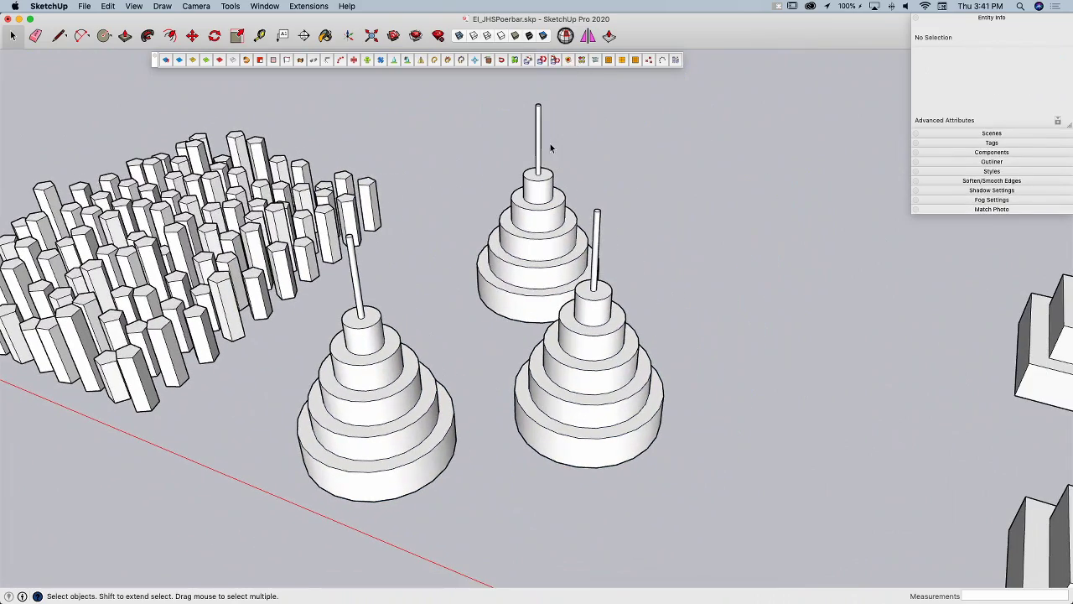
middle_drag(550, 148, 526, 136)
click(422, 321)
shift+middle_drag(537, 107, 472, 82)
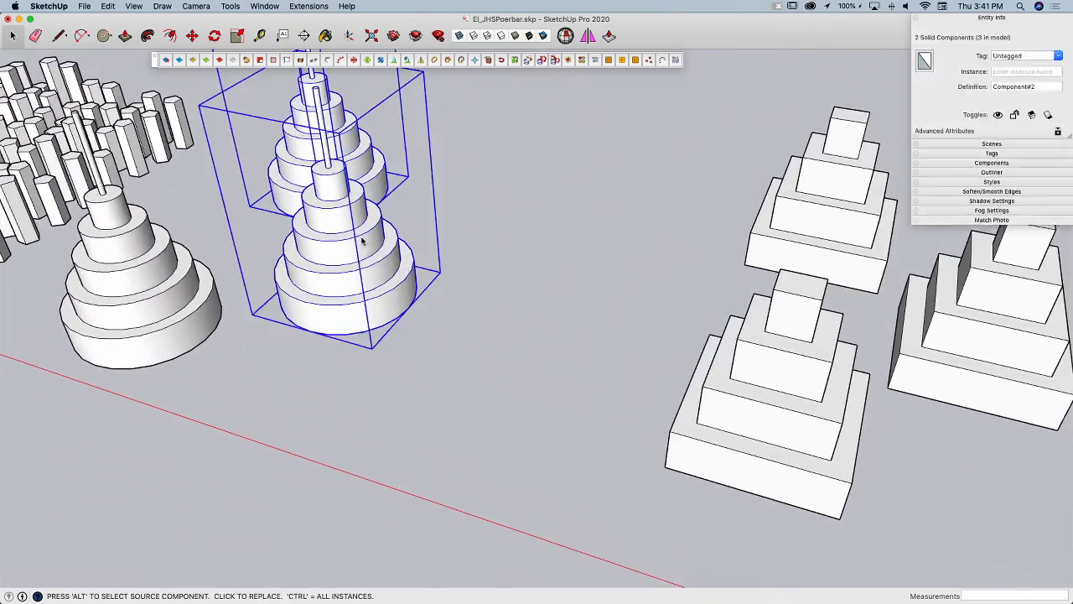
click(743, 404)
middle_drag(743, 404, 714, 450)
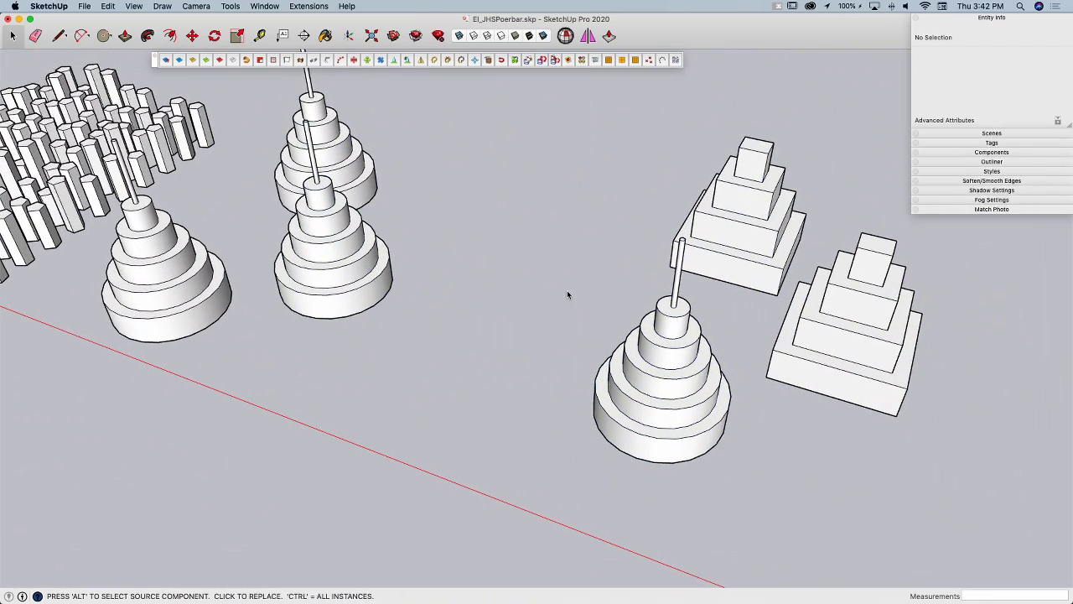
- Select the banded cylinder group and generate free-form deformation control points around it
middle_drag(588, 277, 537, 167)
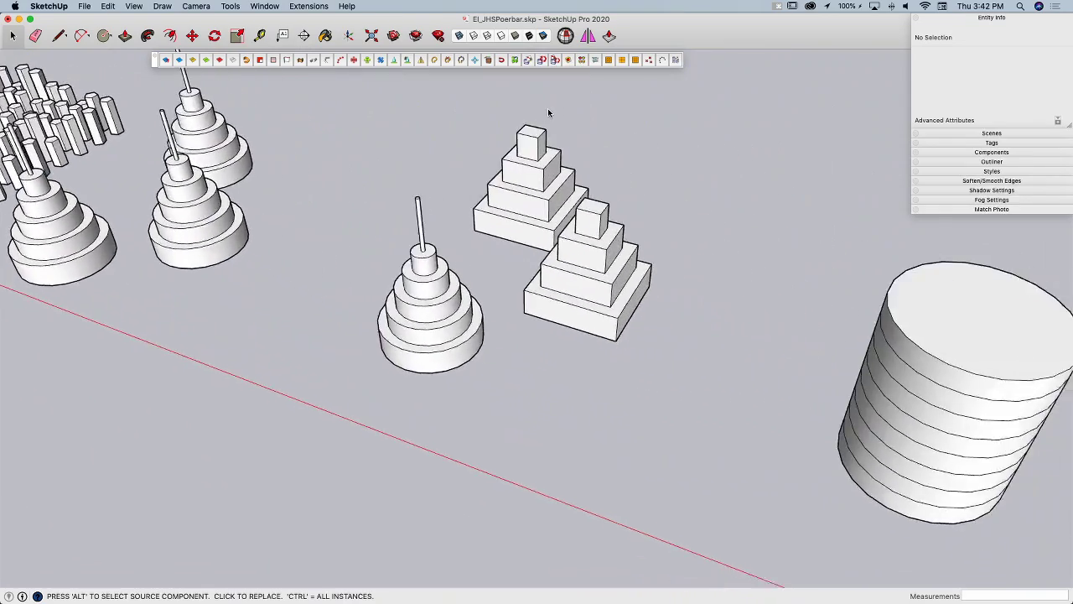
middle_drag(611, 174, 578, 114)
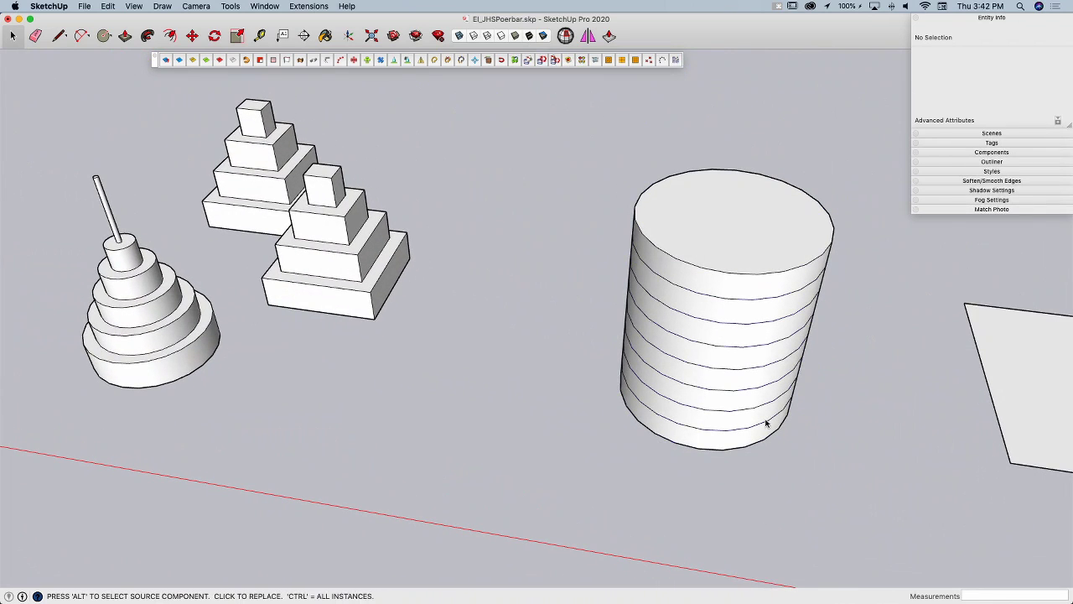
middle_drag(747, 391, 652, 247)
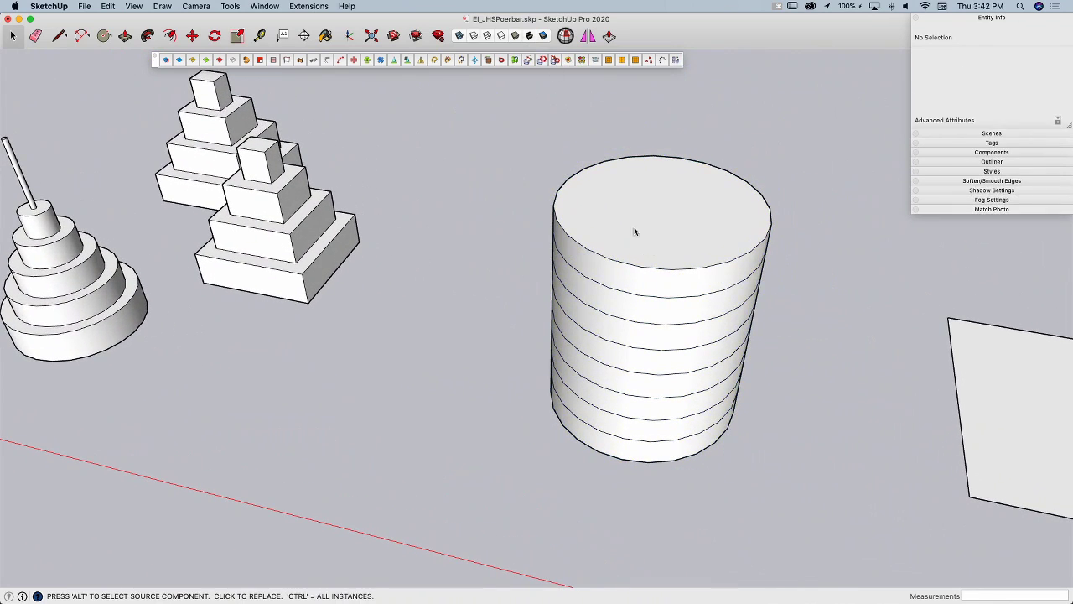
click(608, 164)
click(559, 137)
key(space)
click(609, 176)
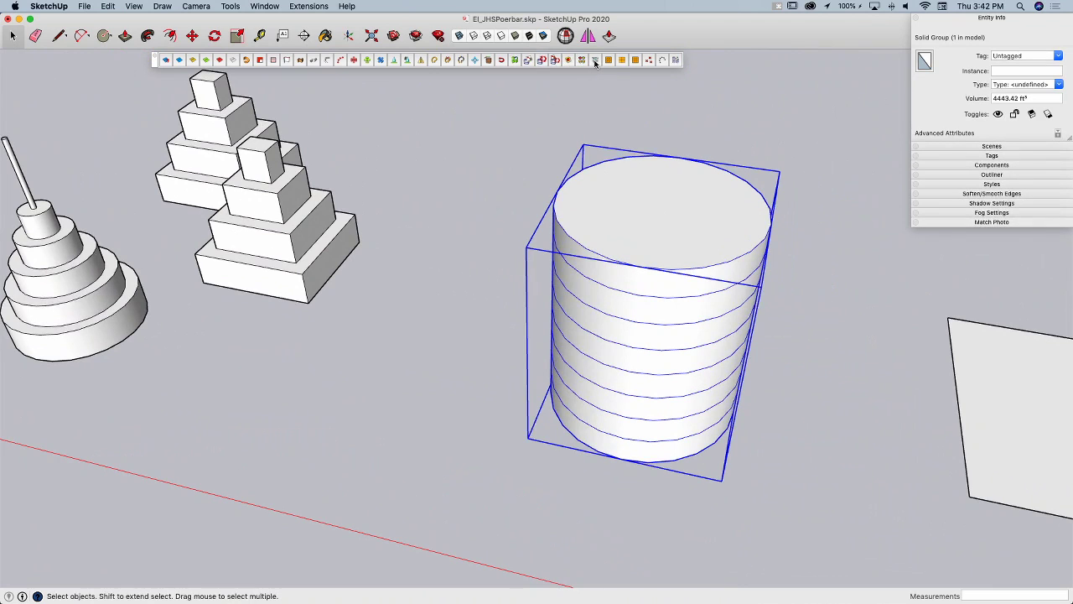
mouse_move(613, 150)
middle_down()
mouse_move(647, 304)
mouse_move(592, 338)
mouse_move(569, 324)
middle_up()
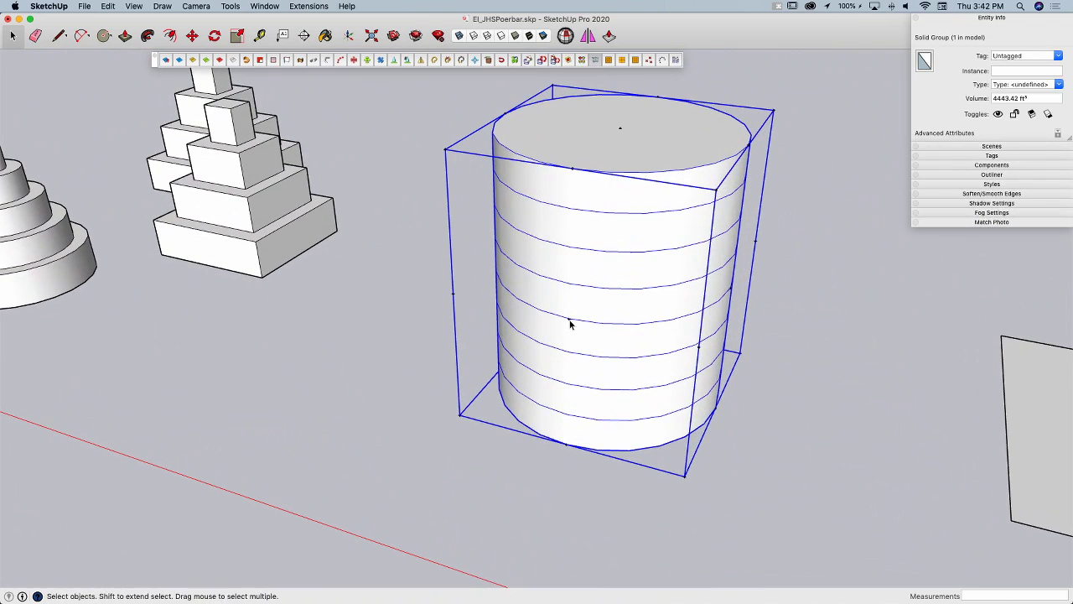
click(565, 457)
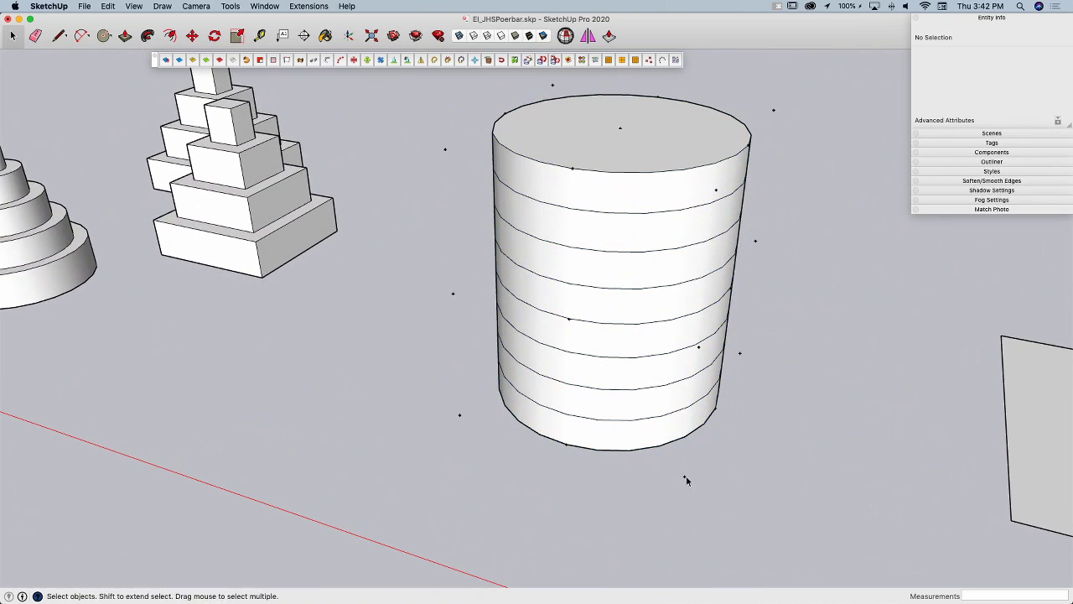
- Open the control-point group and move the three lower control points on the cylinder's right side outward
double_click(684, 477)
middle_drag(688, 433, 658, 354)
drag(688, 472, 687, 474)
key(m)
middle_drag(687, 486, 698, 502)
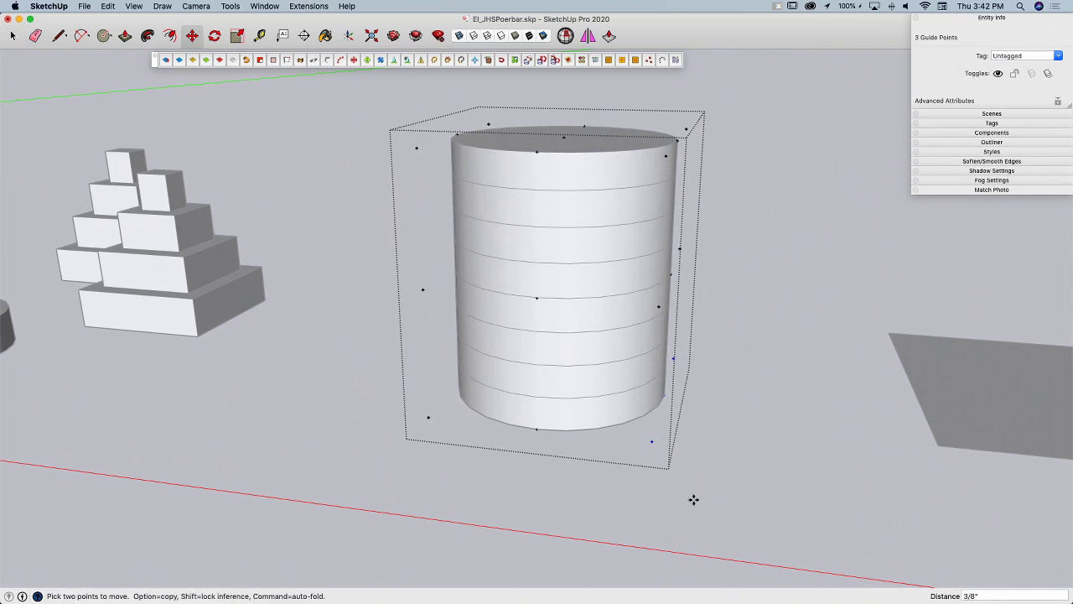
click(780, 503)
- Move the three upper control points on the cylinder's left side outward to stretch its top
middle_drag(780, 503, 432, 118)
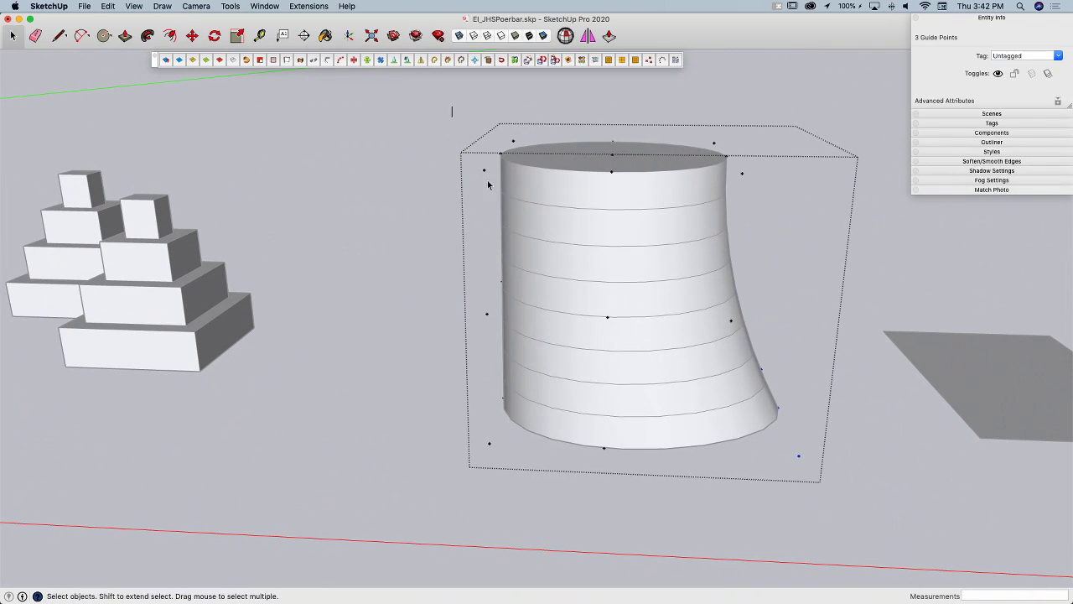
key(m)
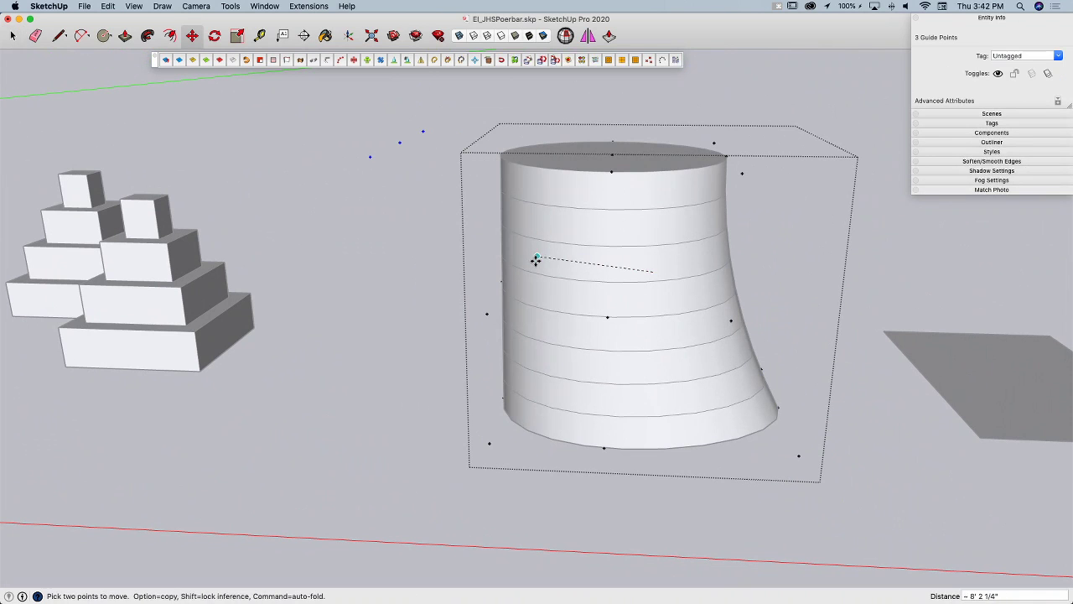
click(453, 273)
key(space)
- Move the front-centre control point at mid-height outward along the green axis and exit the control-point group
middle_drag(453, 272, 541, 280)
drag(541, 280, 584, 322)
middle_drag(584, 322, 525, 412)
key(m)
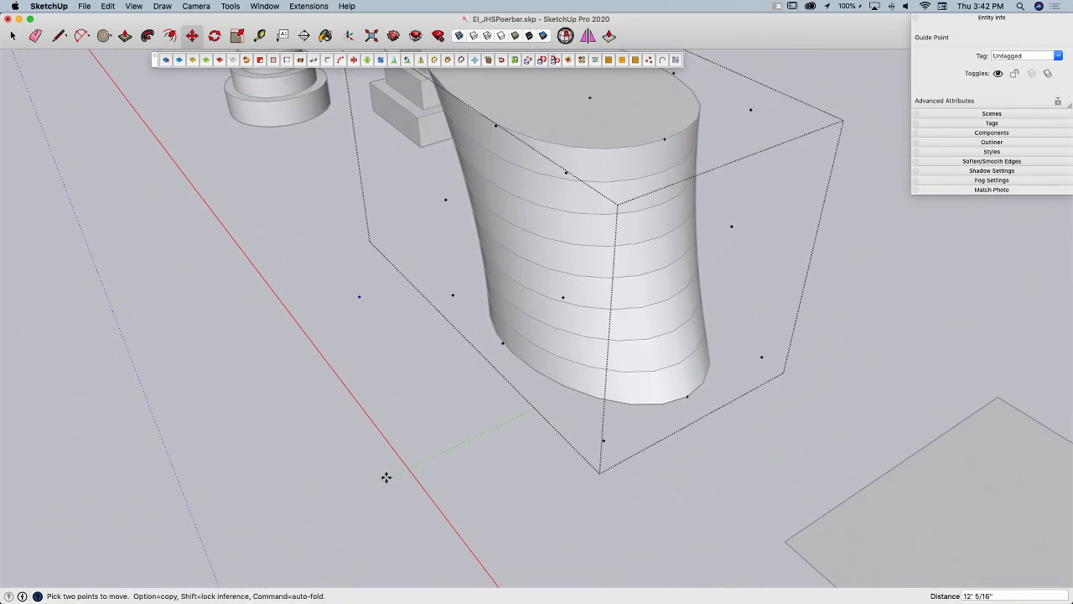
middle_drag(386, 477, 544, 366)
key(space)
click(609, 493)
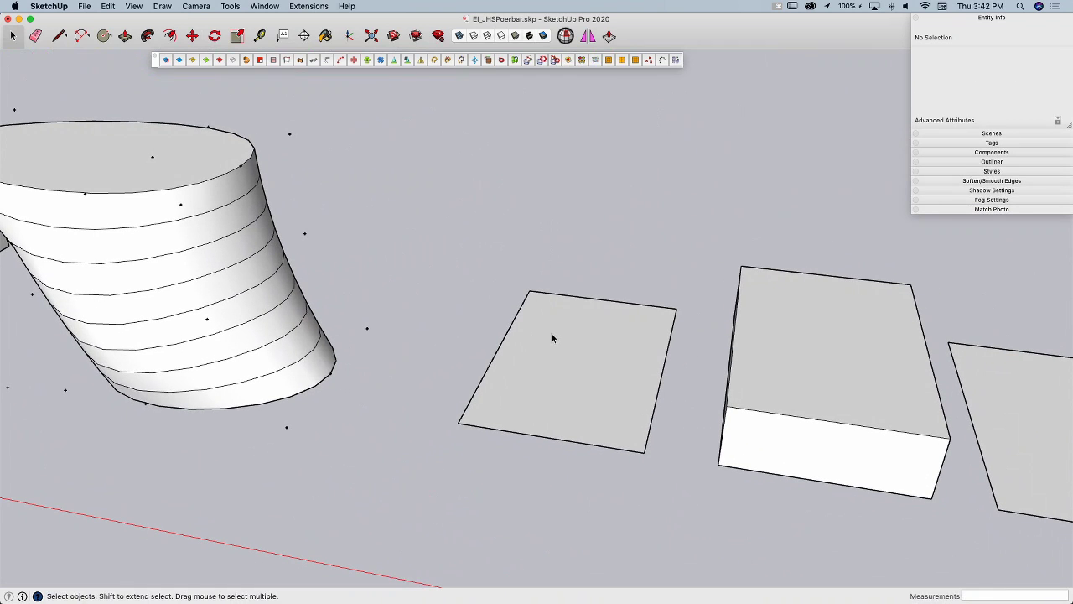
- Select the flat rectangular face and generate a triangulated mesh on it with cell size 2' and mesh angle 0.0
middle_drag(600, 310, 609, 65)
click(568, 293)
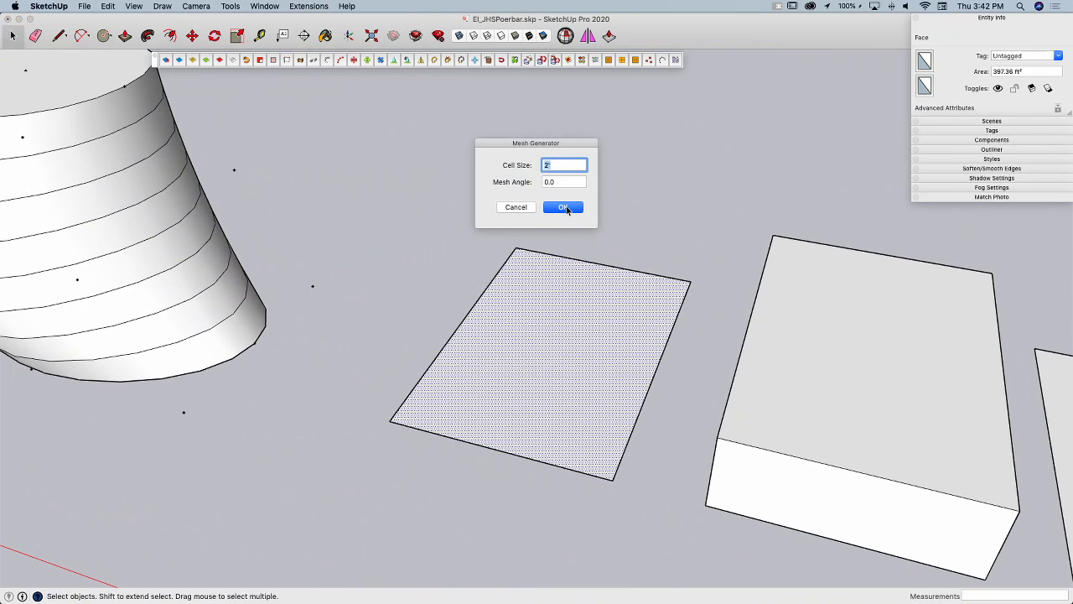
key(Return)
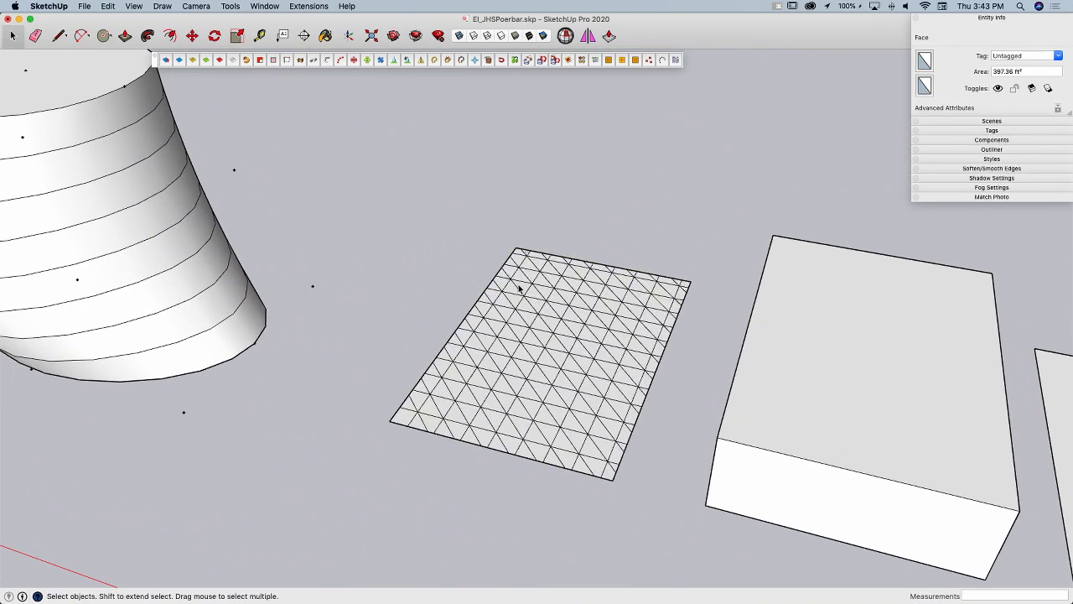
scroll(520, 287, up, 5)
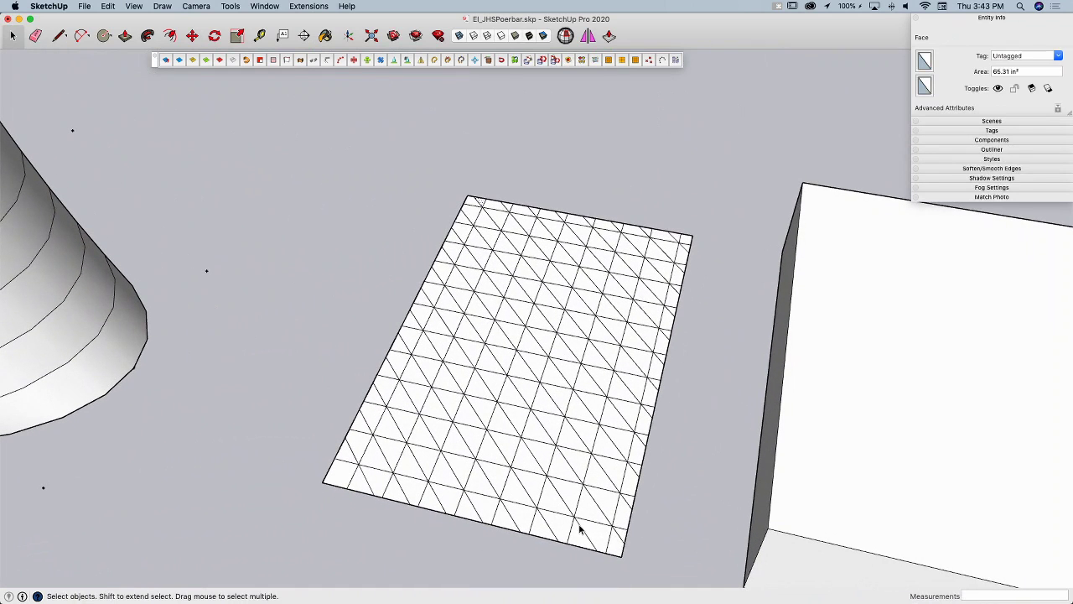
scroll(686, 242, up, 3)
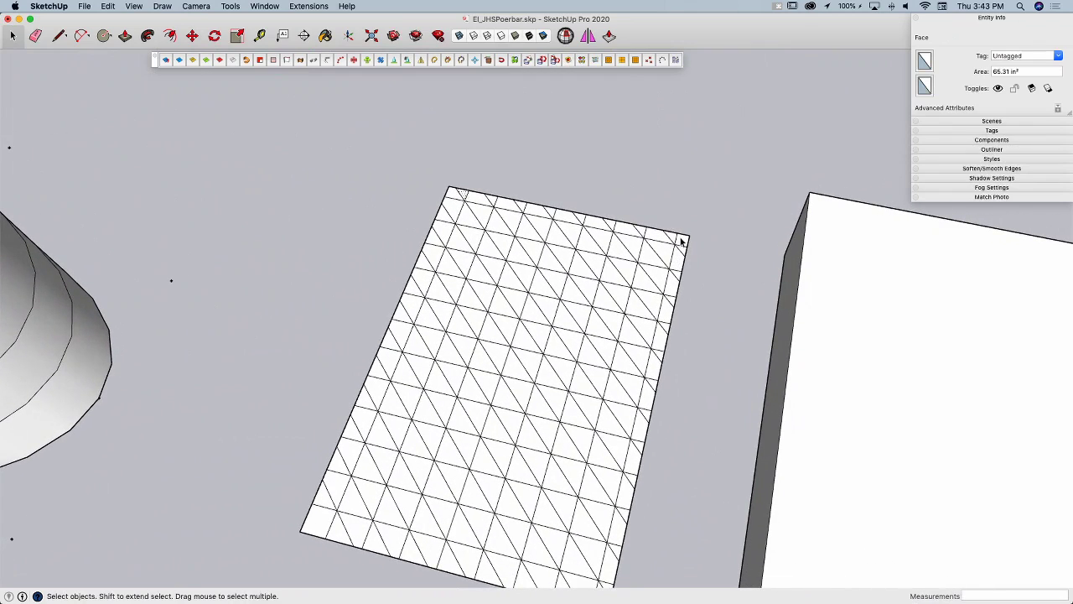
- Select the whole box beside the meshed rectangle and subdivide its faces with the number set to 1
middle_drag(413, 344, 331, 436)
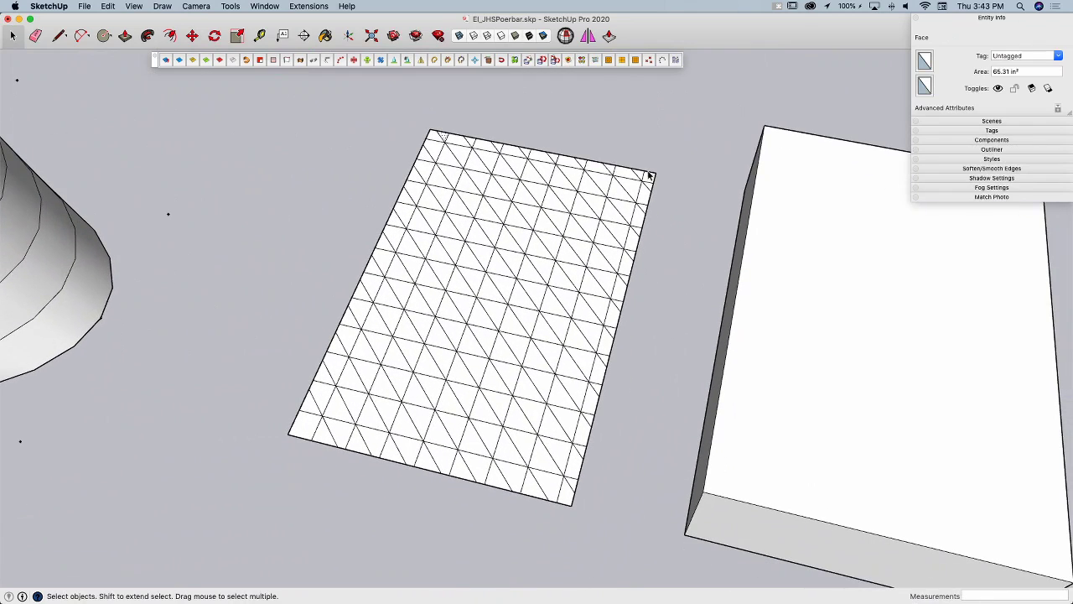
middle_drag(637, 172, 626, 61)
triple_click(706, 260)
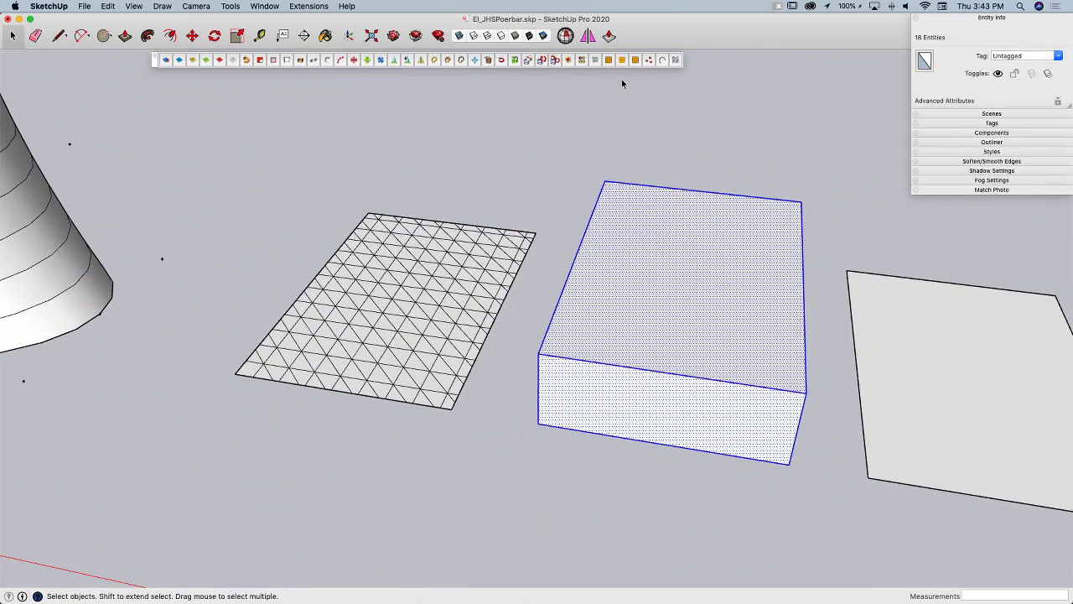
scroll(616, 77, up, 3)
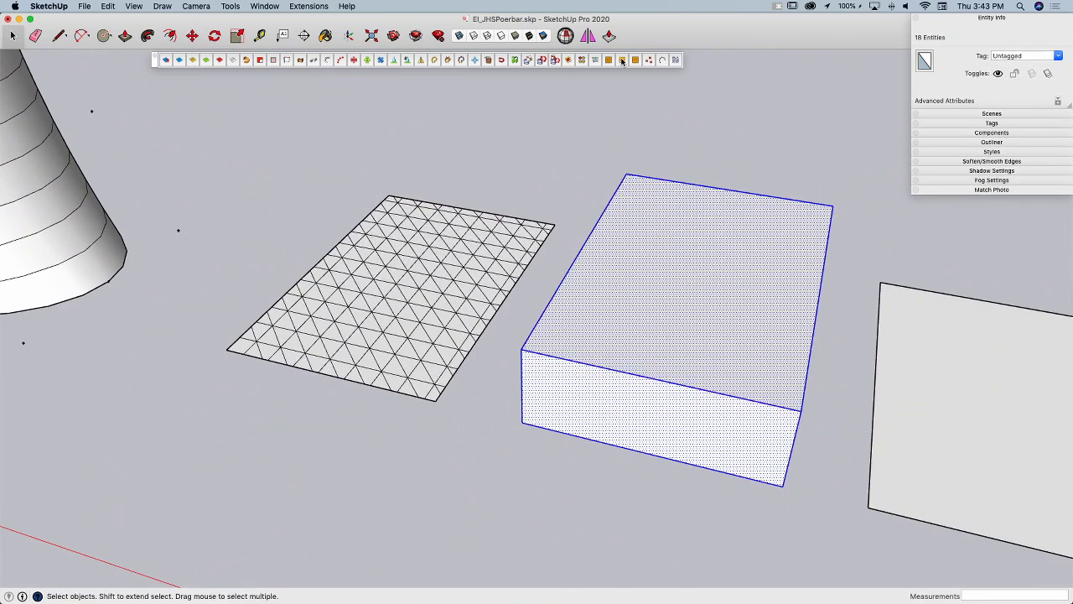
click(621, 61)
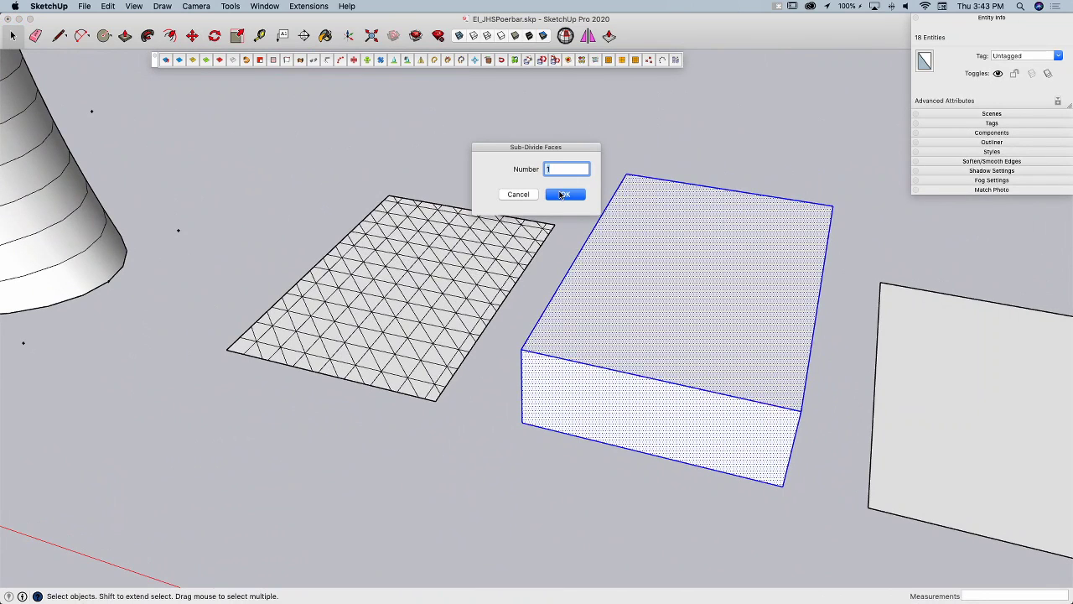
key(Return)
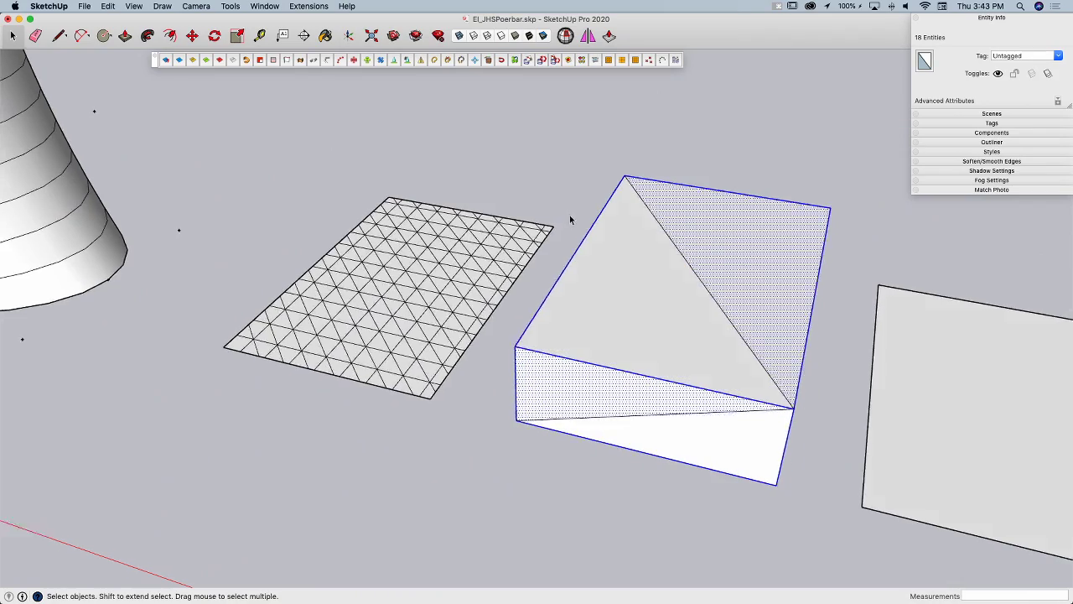
- Reselect the entire triangulated box, subdivide its faces again with number 1, and clear the selection
middle_drag(572, 217, 625, 73)
click(623, 61)
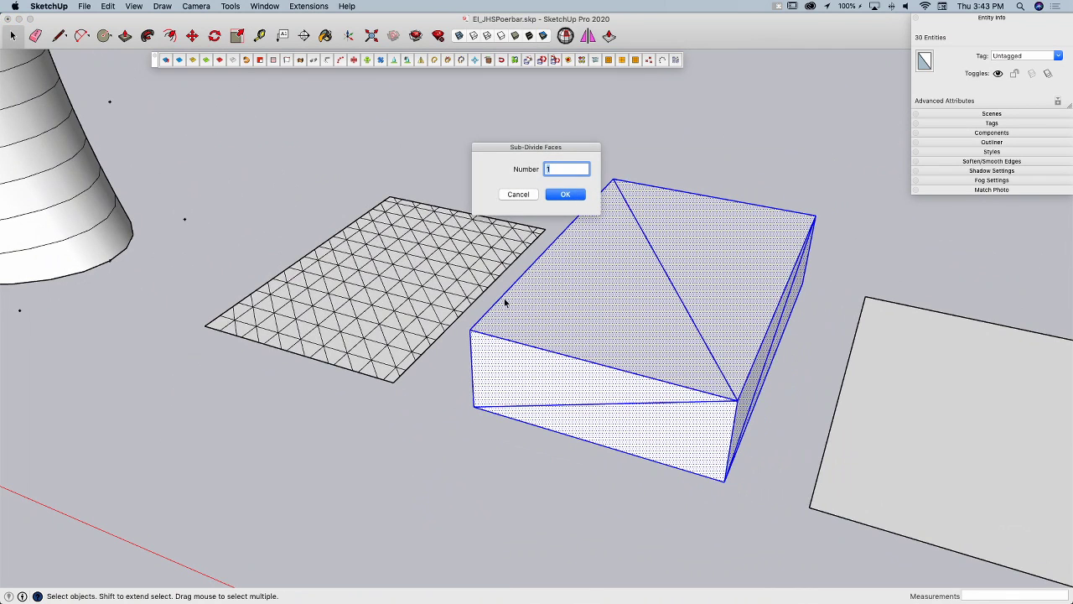
key(Return)
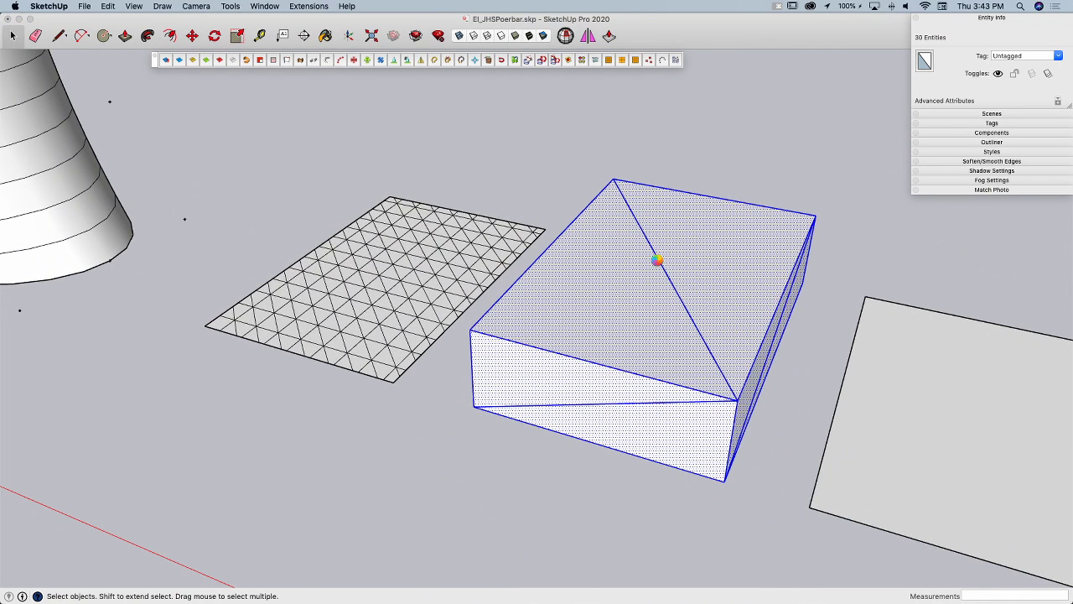
mouse_move(760, 272)
middle_down()
mouse_move(611, 137)
mouse_move(759, 237)
mouse_move(831, 383)
mouse_move(707, 288)
mouse_move(632, 257)
mouse_move(609, 232)
mouse_move(625, 268)
mouse_move(716, 287)
mouse_move(609, 220)
mouse_move(581, 300)
middle_up()
click(622, 142)
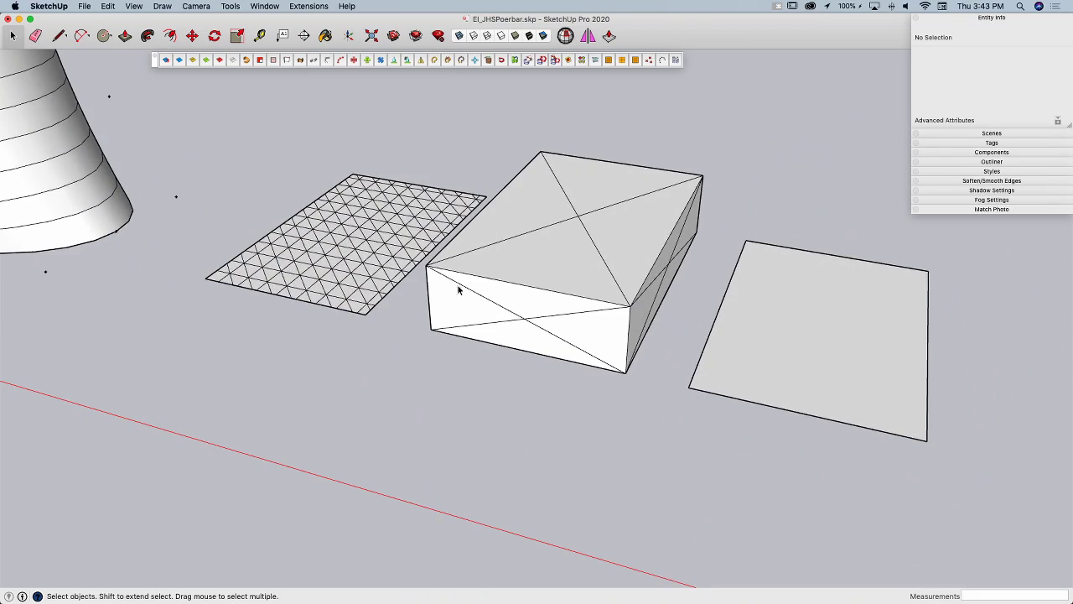
- Select the flat rectangle beside the box and split its face into a grid with 10 divisions
mouse_move(472, 291)
middle_down()
mouse_move(592, 307)
mouse_move(385, 230)
mouse_move(594, 239)
mouse_move(598, 218)
mouse_move(563, 148)
mouse_move(565, 244)
mouse_move(693, 361)
mouse_move(704, 331)
mouse_move(608, 177)
mouse_move(621, 201)
middle_up()
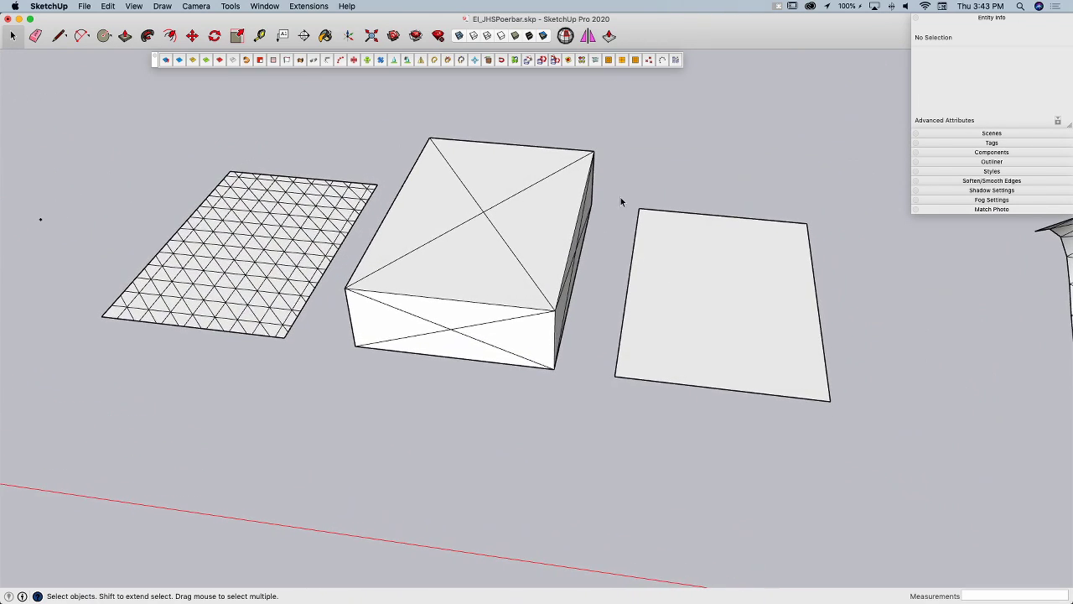
click(666, 271)
drag(615, 173, 876, 476)
click(635, 59)
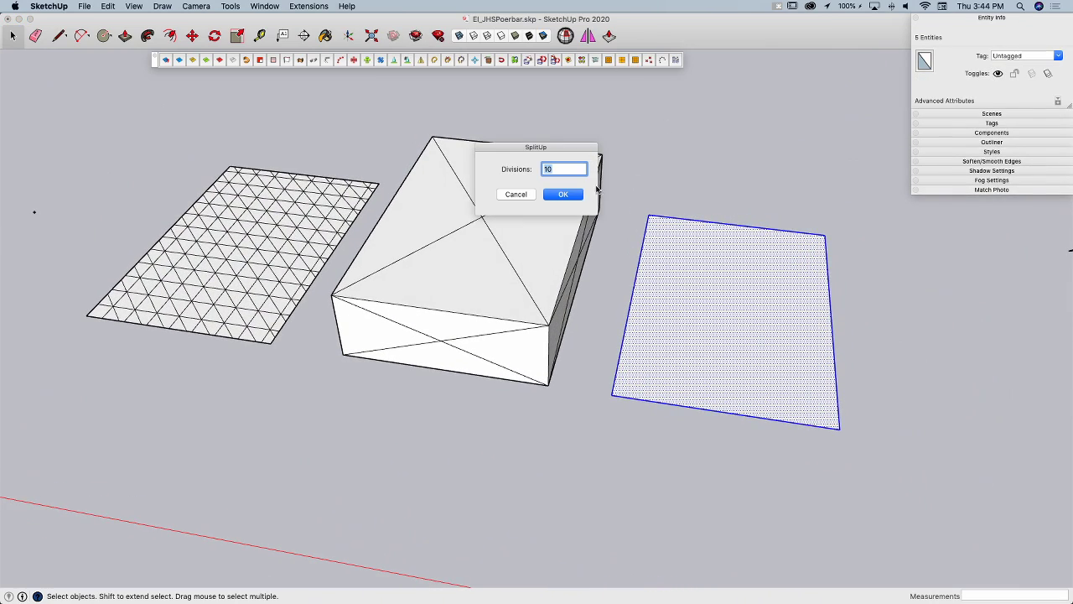
click(546, 166)
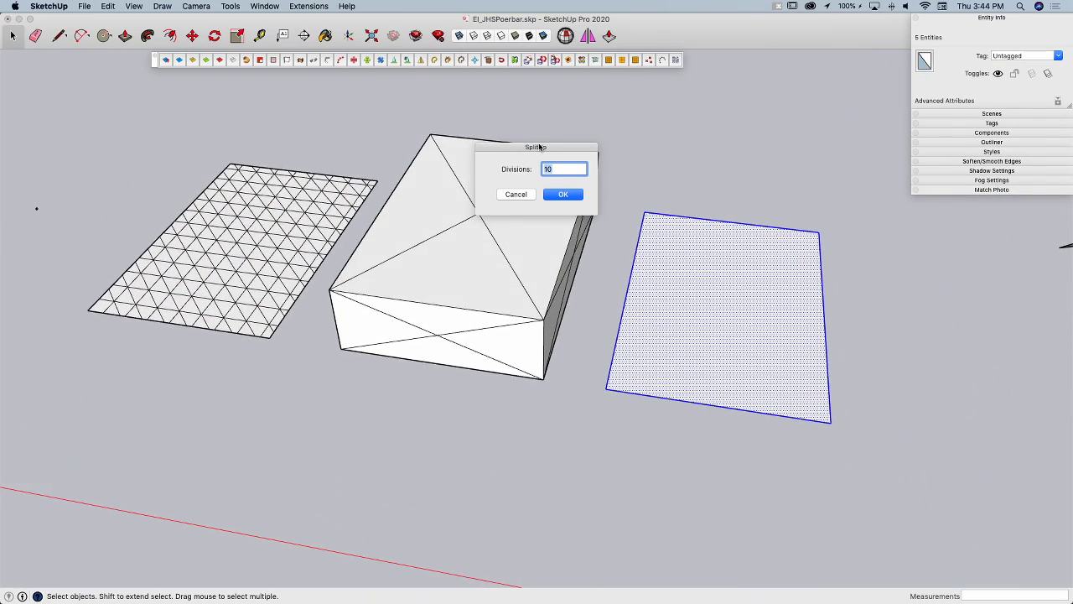
click(563, 194)
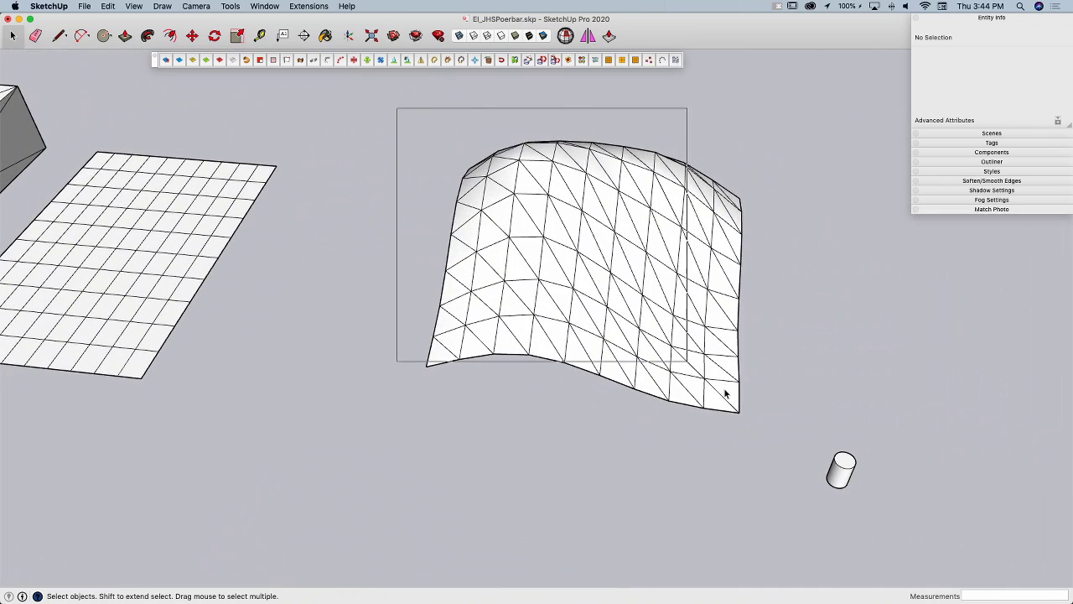
- Select the whole curved mesh and add guide points at all of its vertices
drag(735, 398, 778, 445)
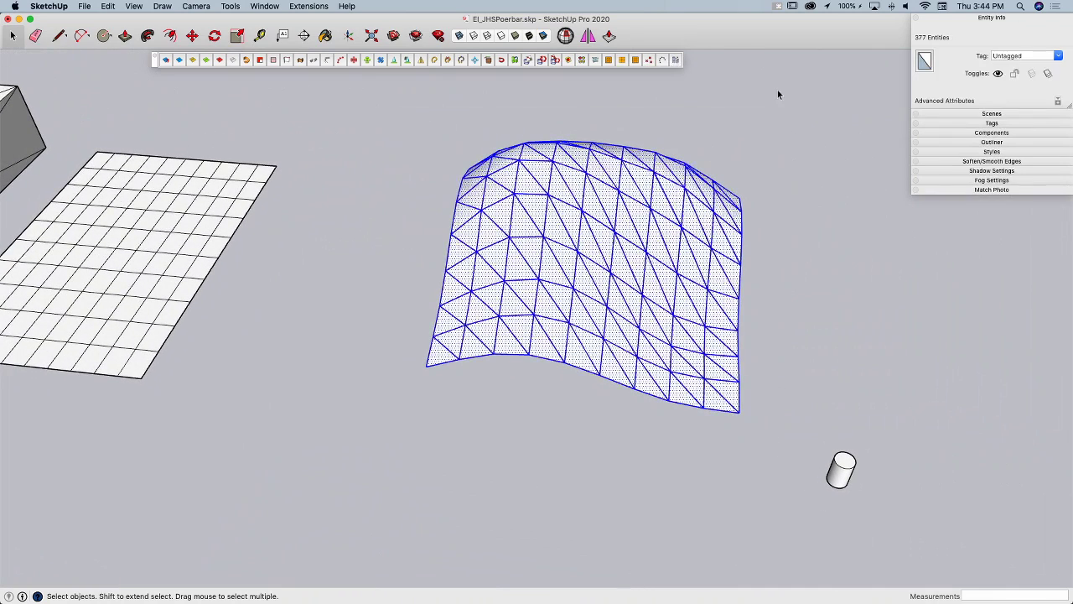
click(649, 60)
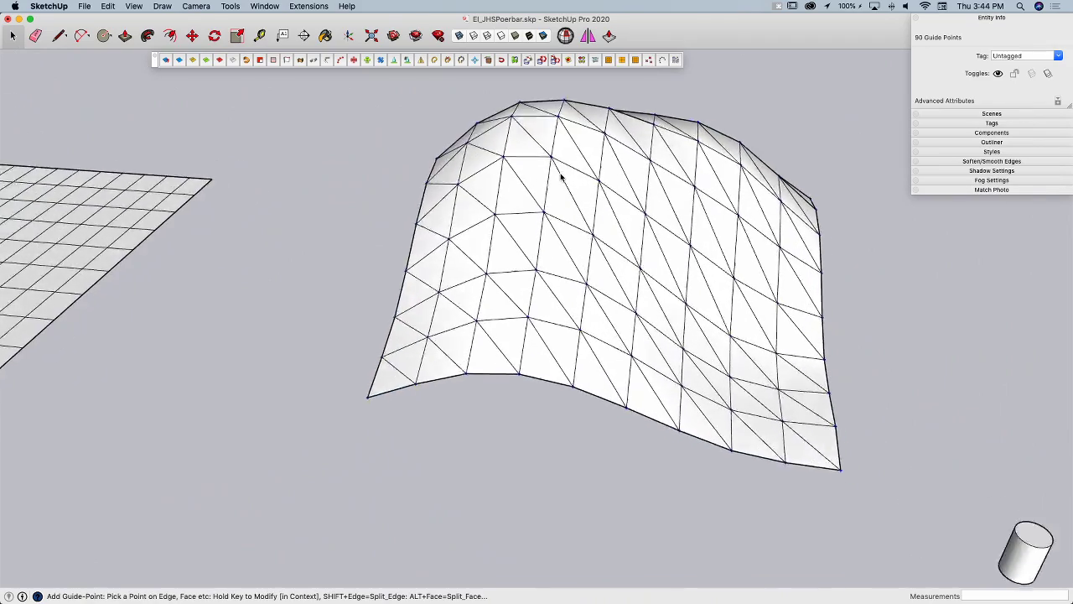
scroll(561, 174, up, 3)
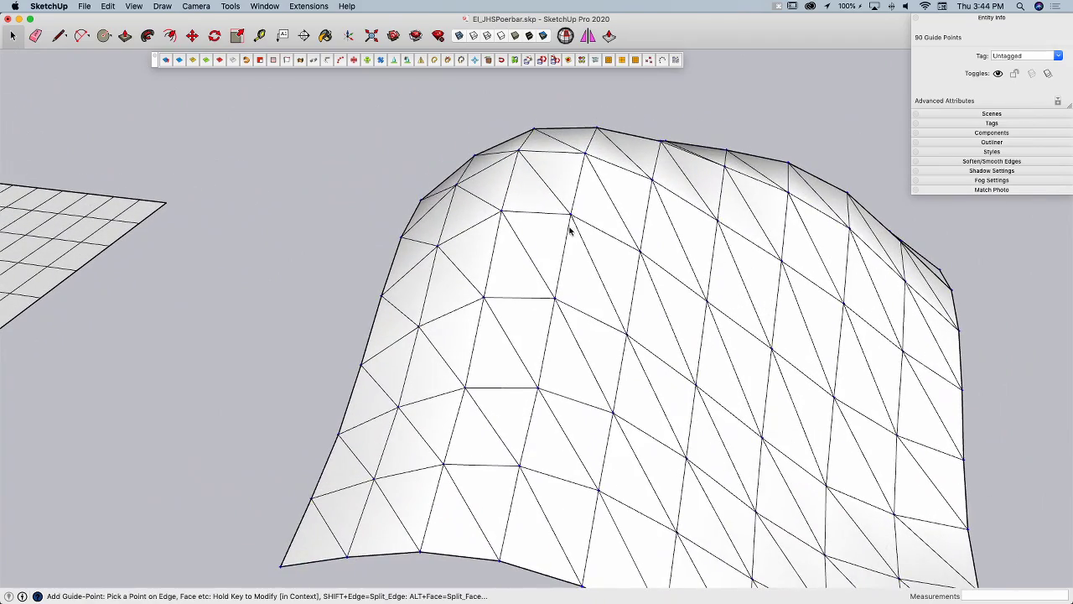
scroll(564, 230, down, 5)
- Move the selected guide points about 7' up off the curved mesh
key(m)
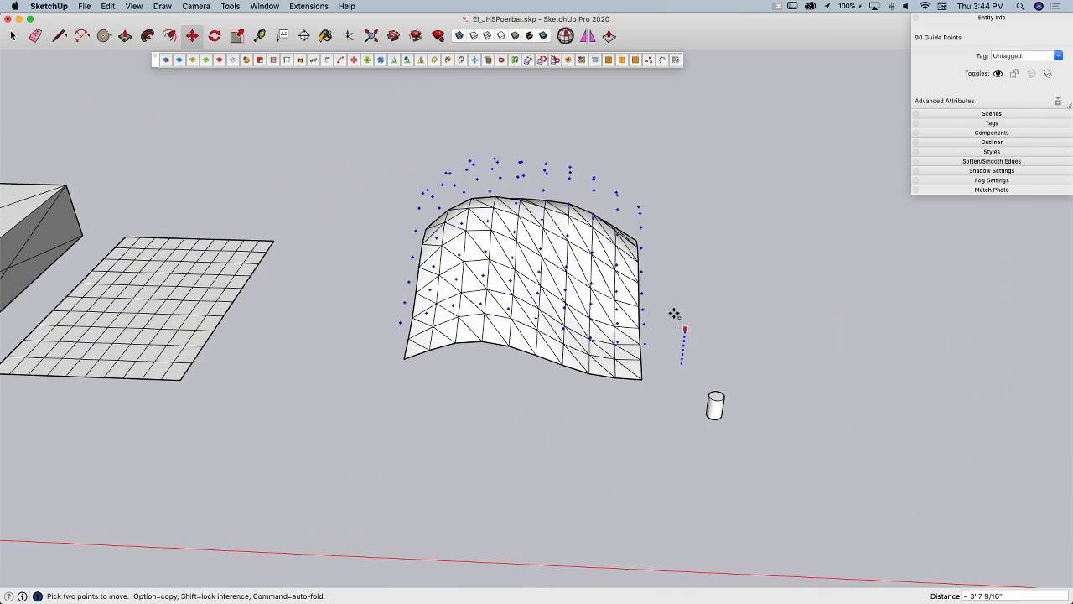
middle_drag(673, 291, 544, 172)
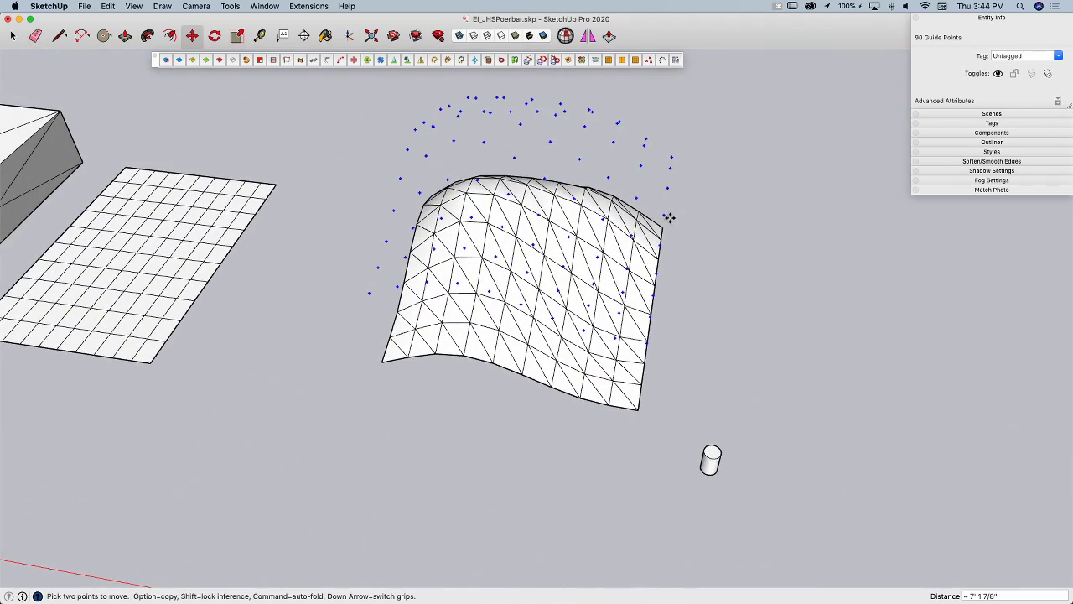
middle_drag(669, 218, 837, 538)
- Try to connect the raised guide points with lines, and undo the connecting lines
click(661, 59)
middle_drag(688, 354, 592, 406)
middle_drag(575, 251, 847, 578)
key(space)
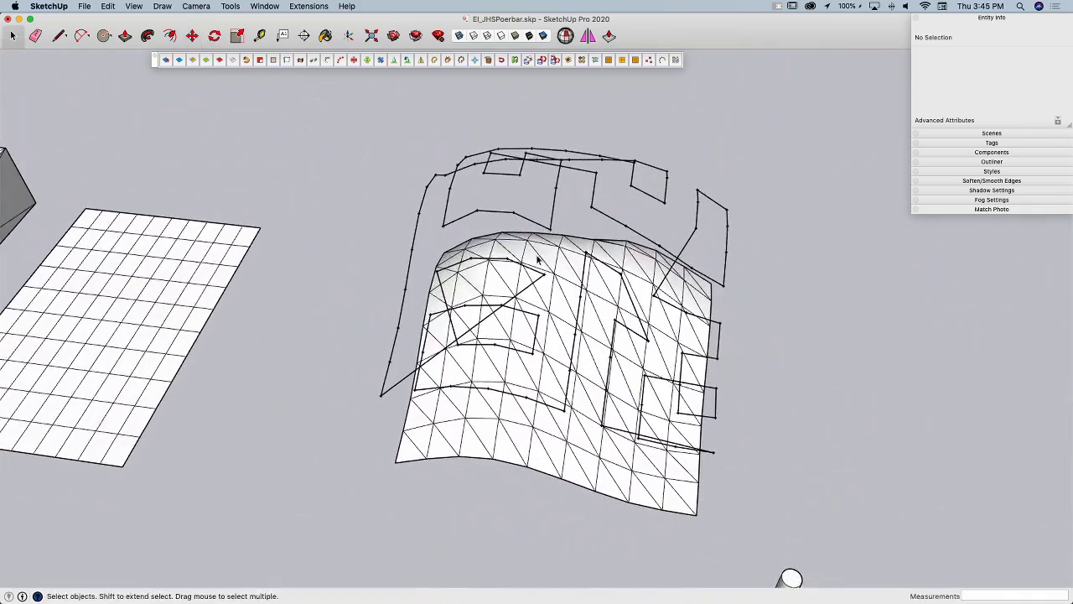
key(super+z)
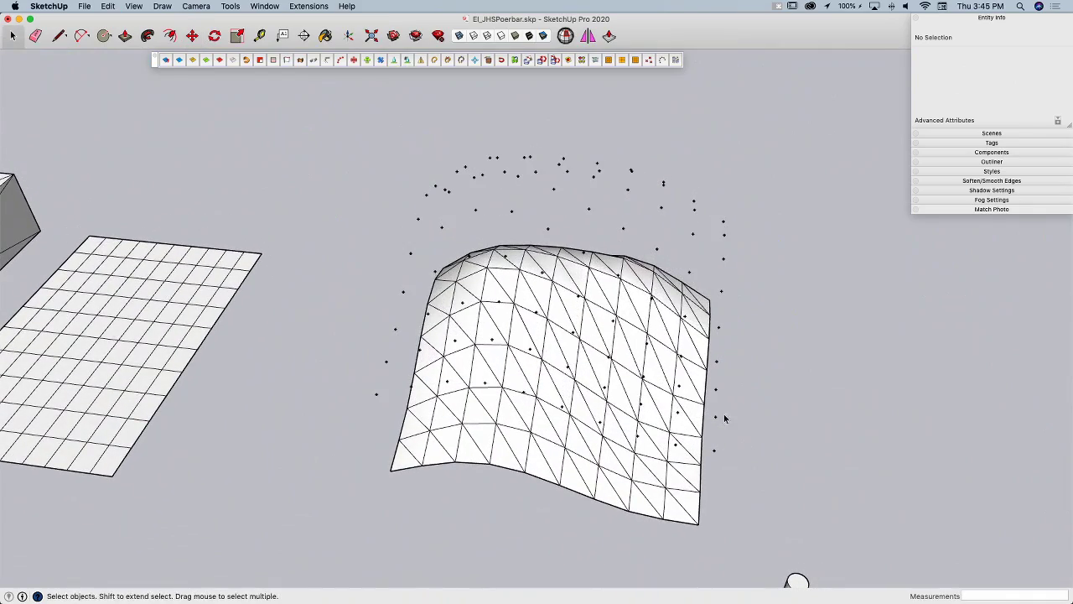
- Select the guide points floating above the curved mesh and delete them
middle_drag(751, 386, 425, 196)
drag(381, 155, 802, 333)
key(Delete)
- Select the curved mesh with its guide points and the small cylinder component, and place a copy of the cylinder at every guide point
middle_drag(726, 294, 496, 129)
drag(495, 122, 799, 424)
middle_drag(798, 424, 677, 88)
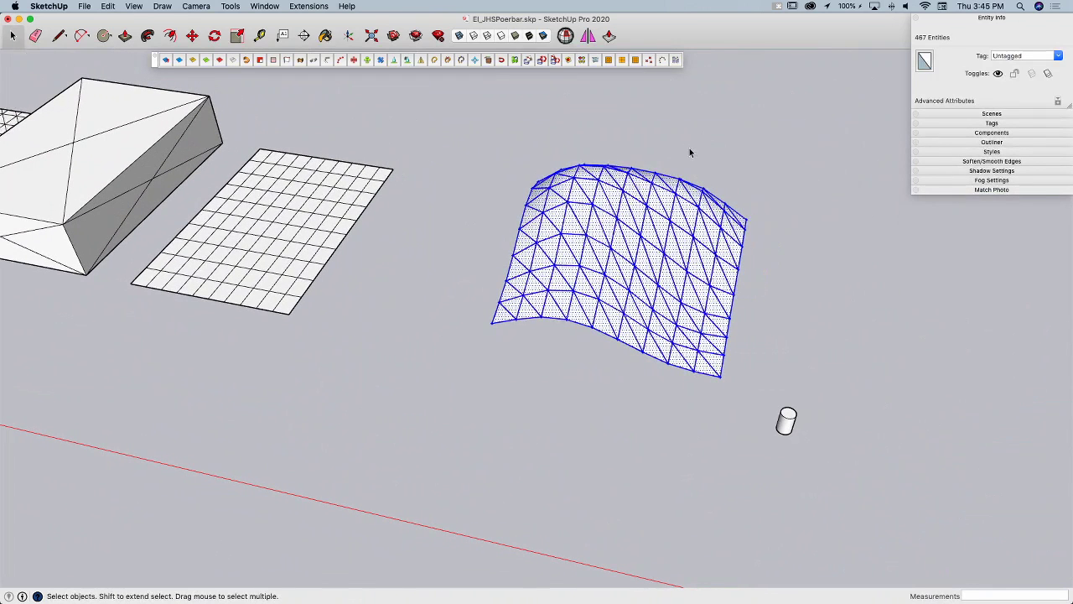
click(675, 61)
key(Return)
click(675, 61)
scroll(746, 220, up, 3)
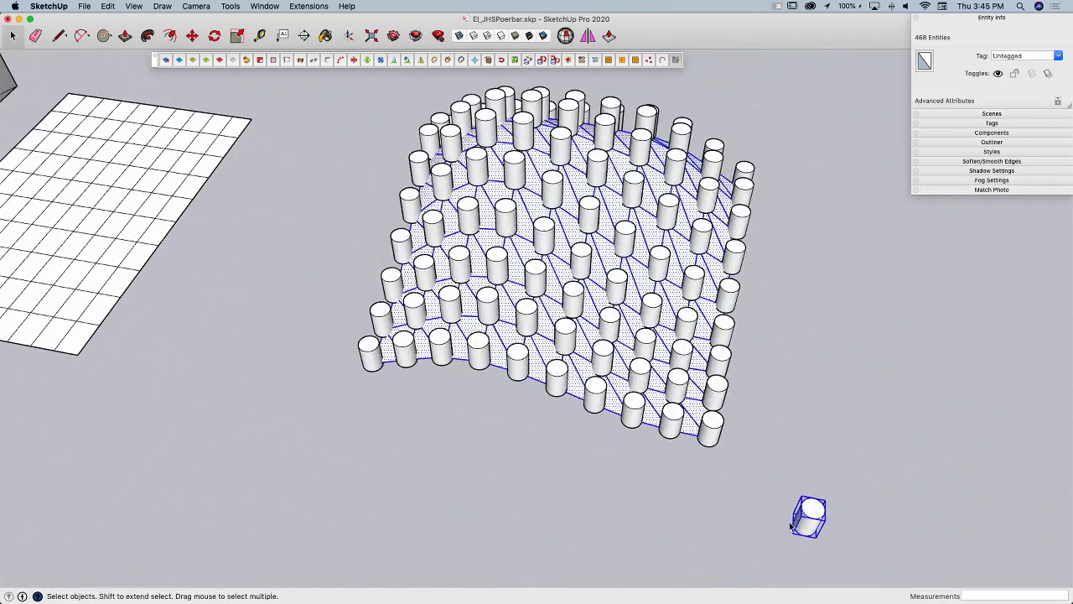
scroll(700, 465, up, 2)
mouse_move(608, 319)
middle_down()
mouse_move(575, 311)
mouse_move(515, 203)
mouse_move(530, 226)
mouse_move(586, 243)
mouse_move(900, 276)
mouse_move(812, 314)
mouse_move(624, 244)
mouse_move(544, 323)
mouse_move(466, 295)
middle_up()
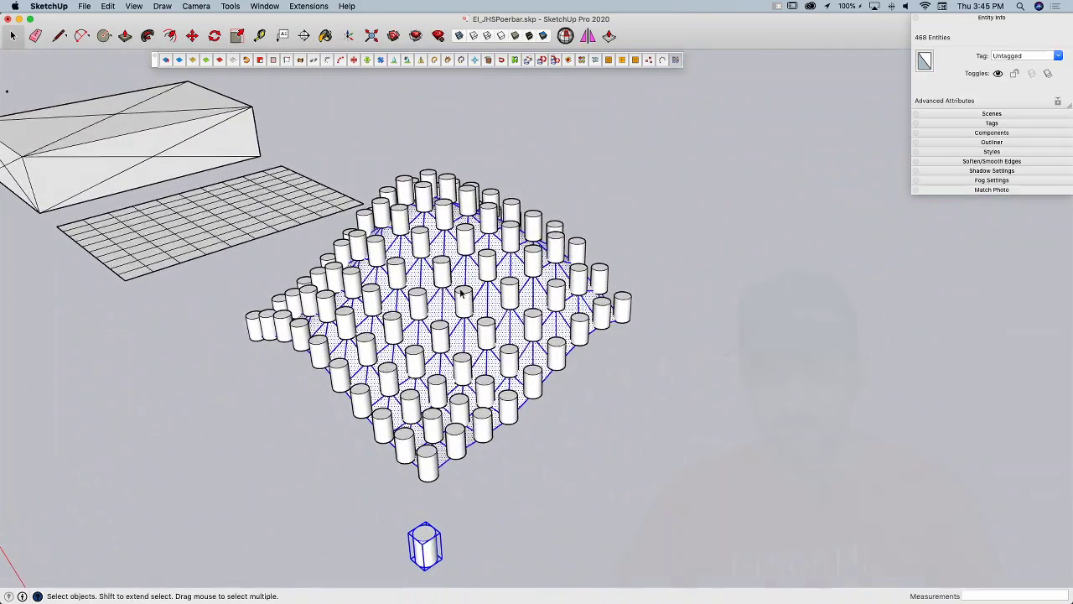